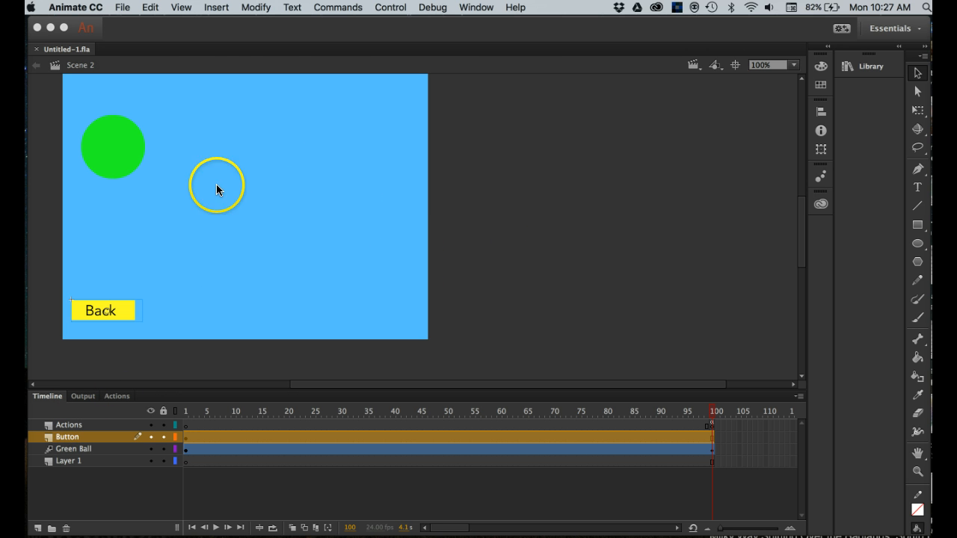
# Step: Inspect the instance properties of the Back button in Scene 2 and the Next button in Scene 1
pyautogui.click(698, 69)
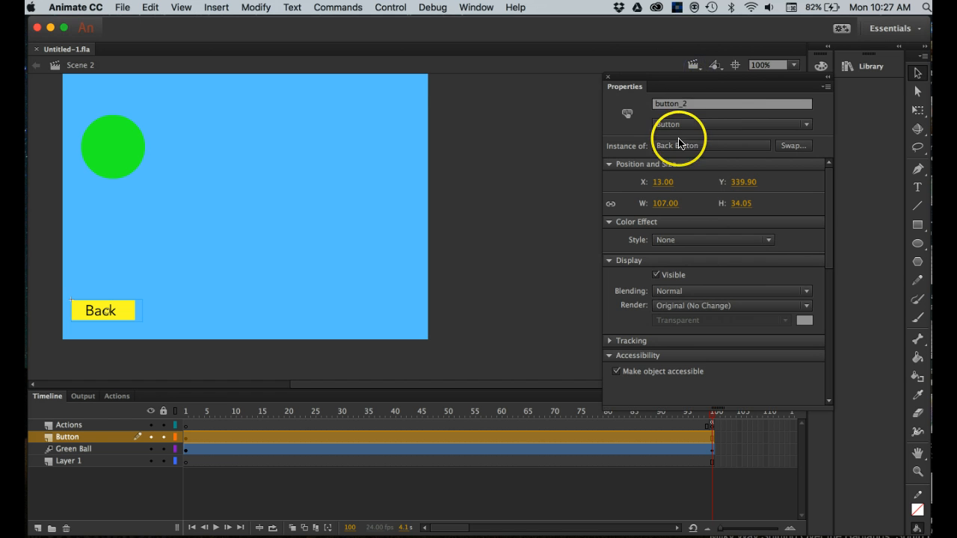
pyautogui.click(694, 65)
pyautogui.click(707, 81)
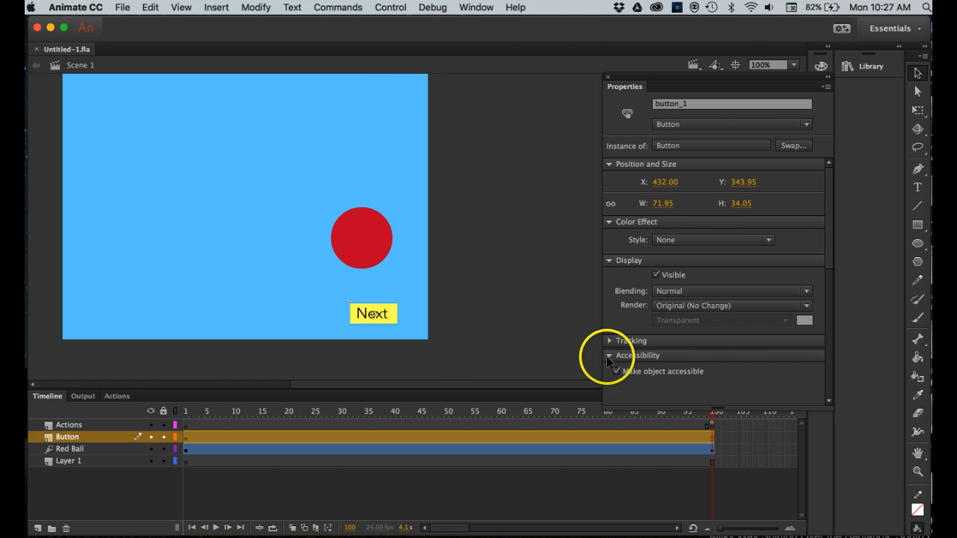
pyautogui.moveTo(712, 413); pyautogui.dragTo(728, 404)
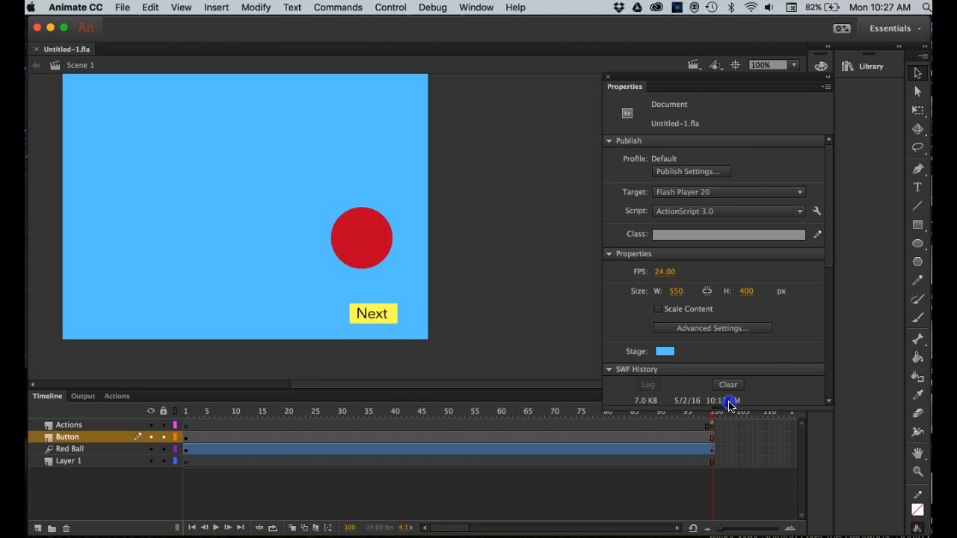
pyautogui.click(373, 317)
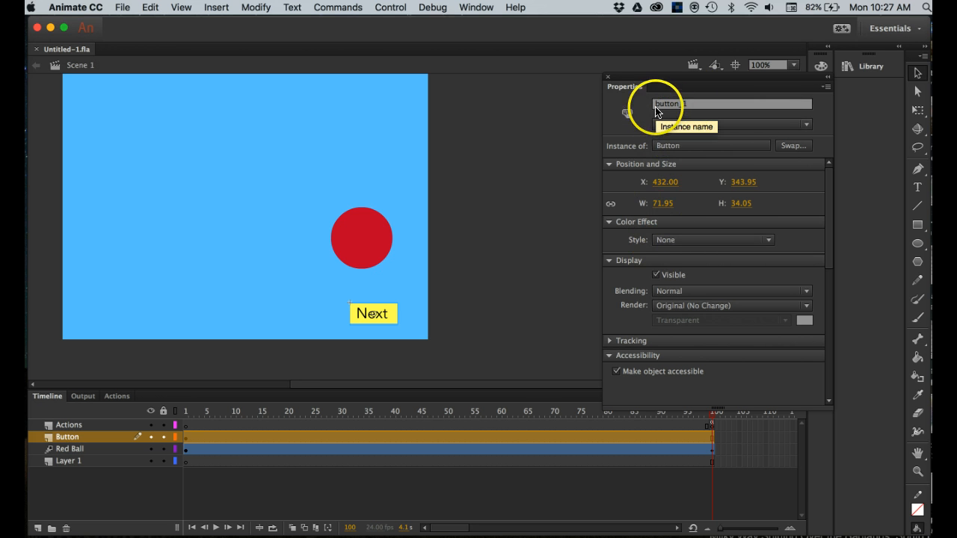
# Step: Give the red ball movie clip in Scene 1 the instance name RedBall, without a space
pyautogui.click(350, 244)
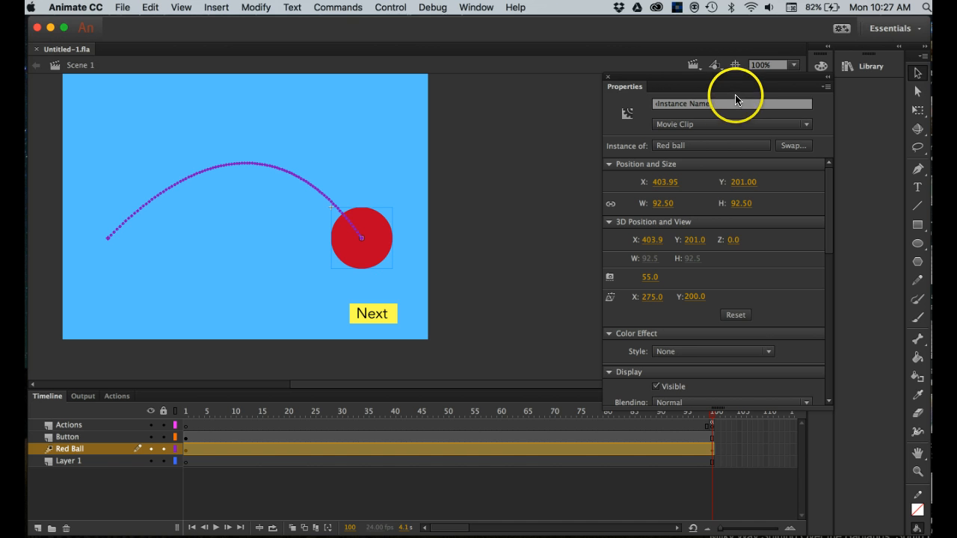
pyautogui.click(656, 107)
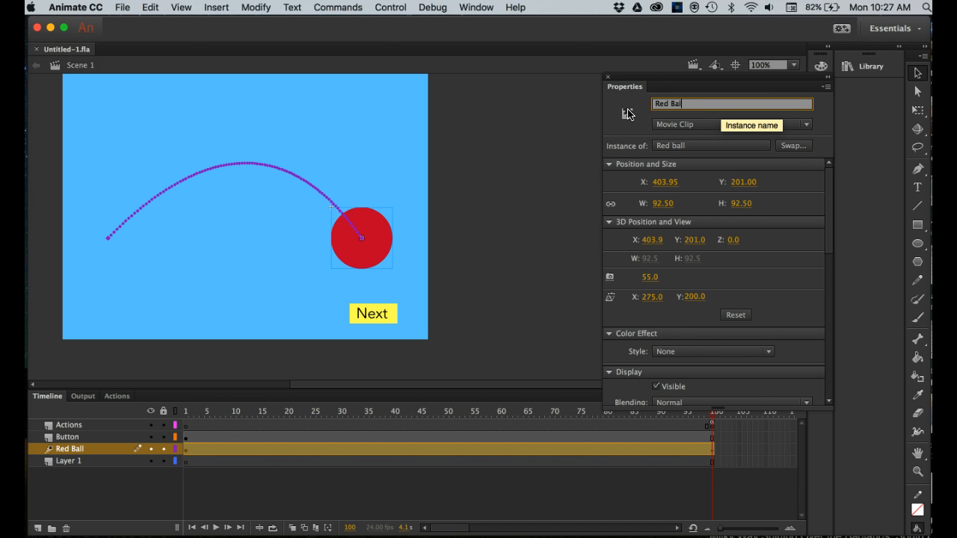
pyautogui.click(625, 112)
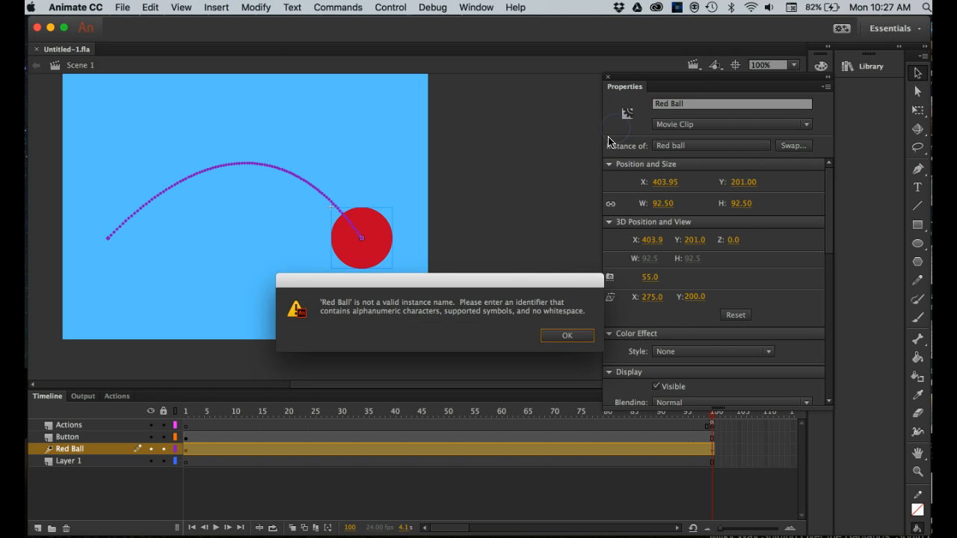
pyautogui.click(563, 333)
pyautogui.click(694, 104)
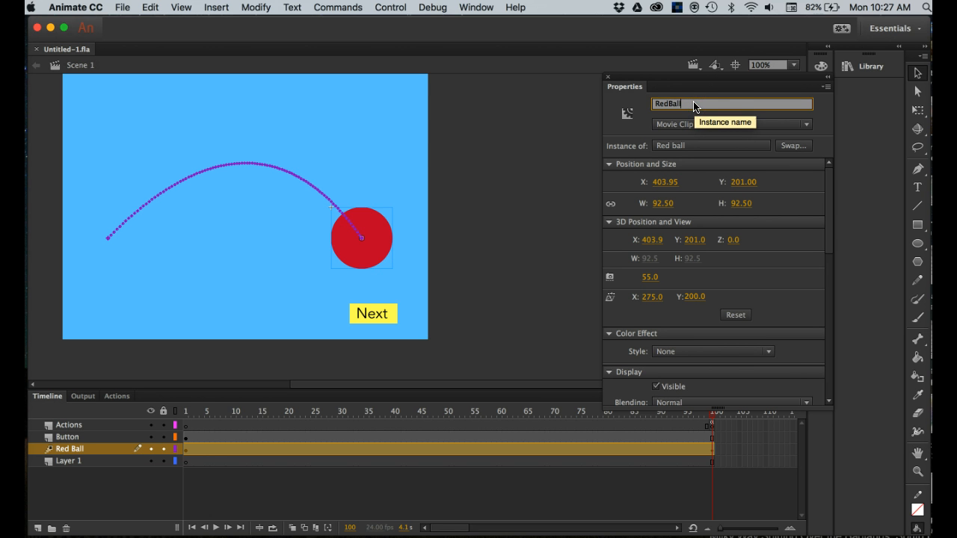
pyautogui.click(610, 128)
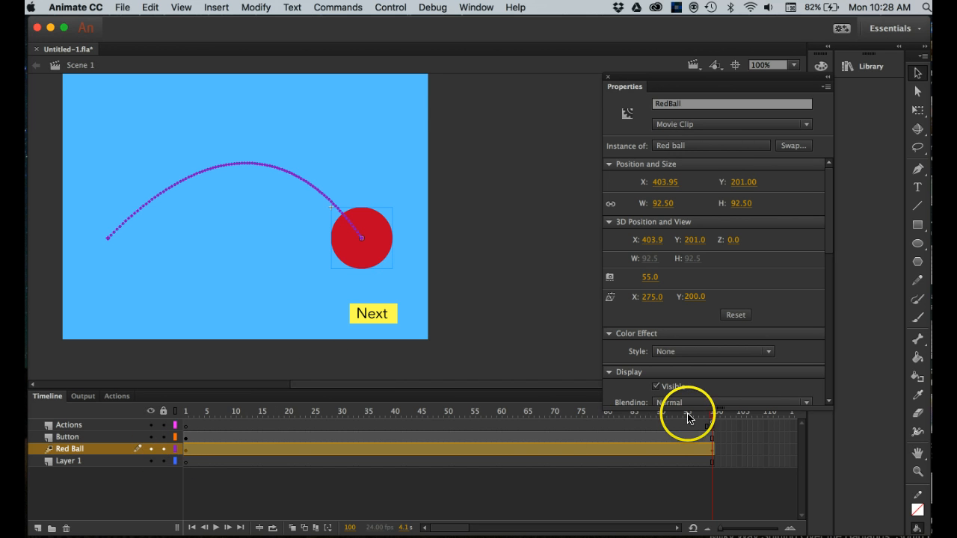
# Step: Return Scene 1 to frame 1 and review its Layer 1, Red Ball, Button and Actions layers one by one
pyautogui.moveTo(712, 417); pyautogui.dragTo(183, 416)
pyautogui.click(84, 449)
pyautogui.click(83, 468)
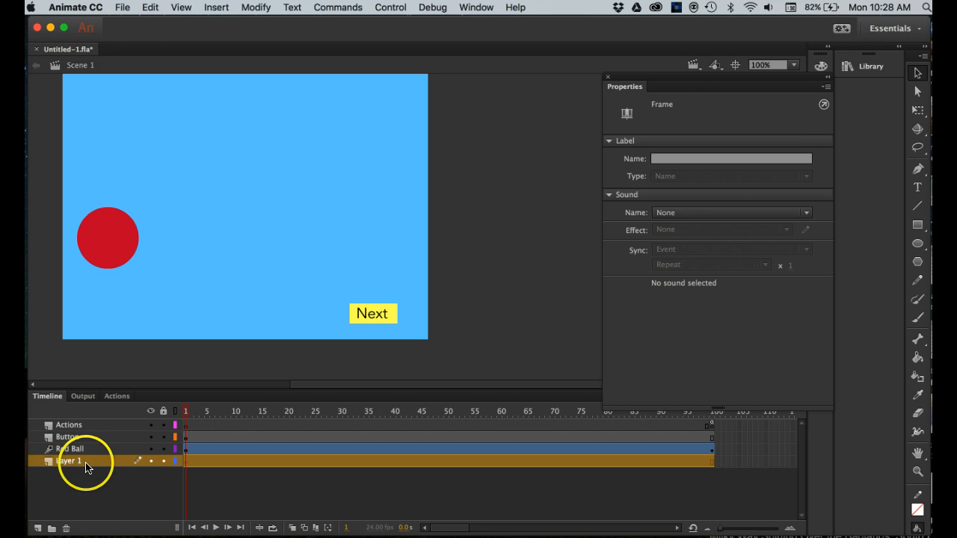
pyautogui.click(73, 449)
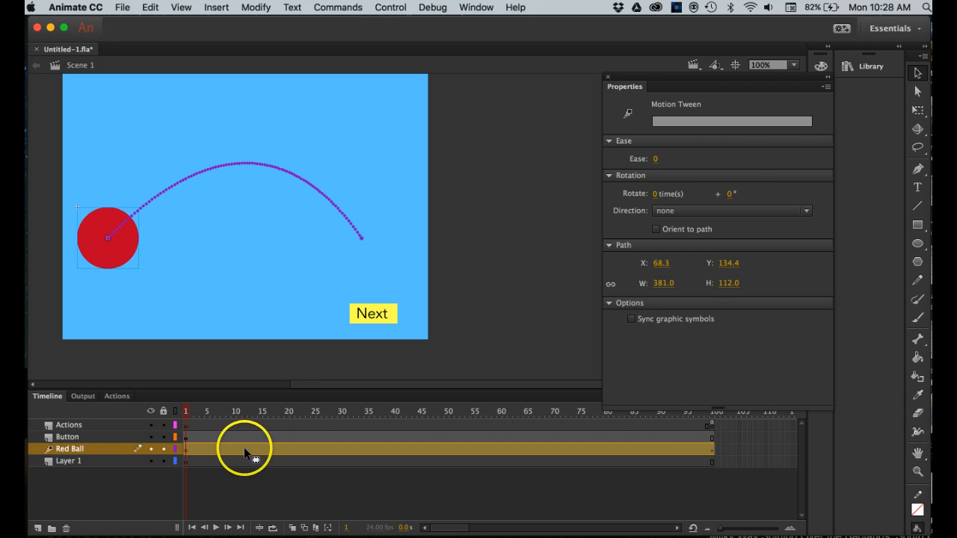
pyautogui.click(68, 438)
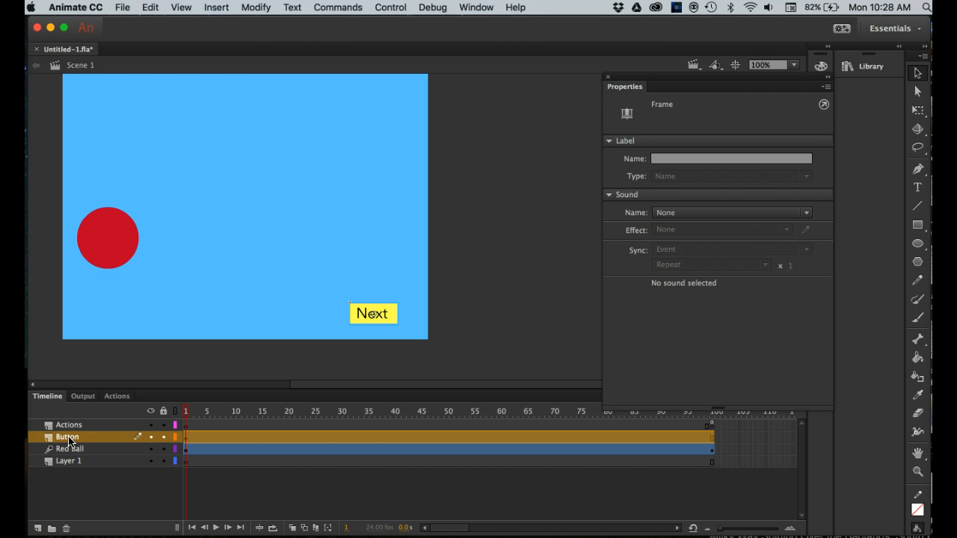
pyautogui.click(68, 426)
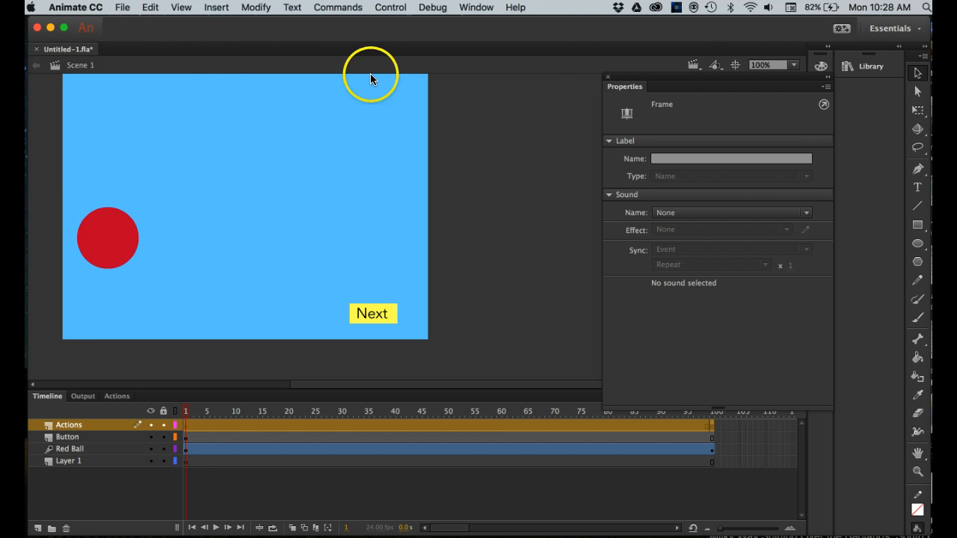
# Step: Open Scene 2 at frame 1 and review its Layer 1, Green Ball, Button and Actions layers
pyautogui.click(696, 66)
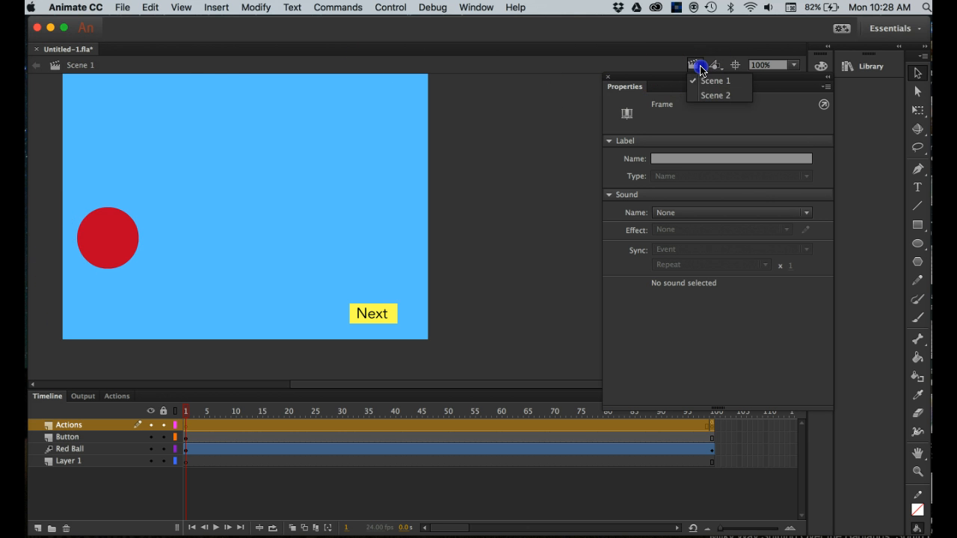
pyautogui.click(710, 96)
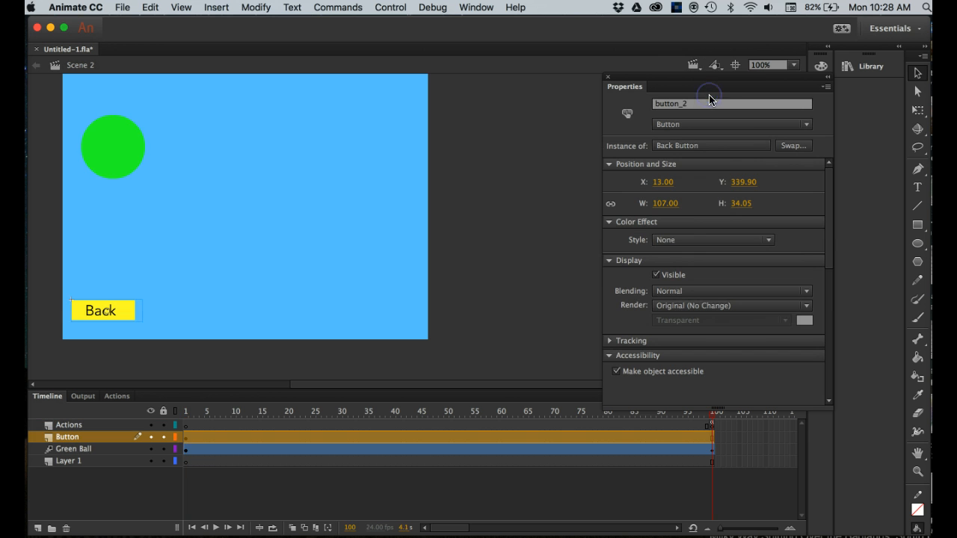
pyautogui.click(712, 417)
pyautogui.moveTo(712, 417); pyautogui.dragTo(260, 433)
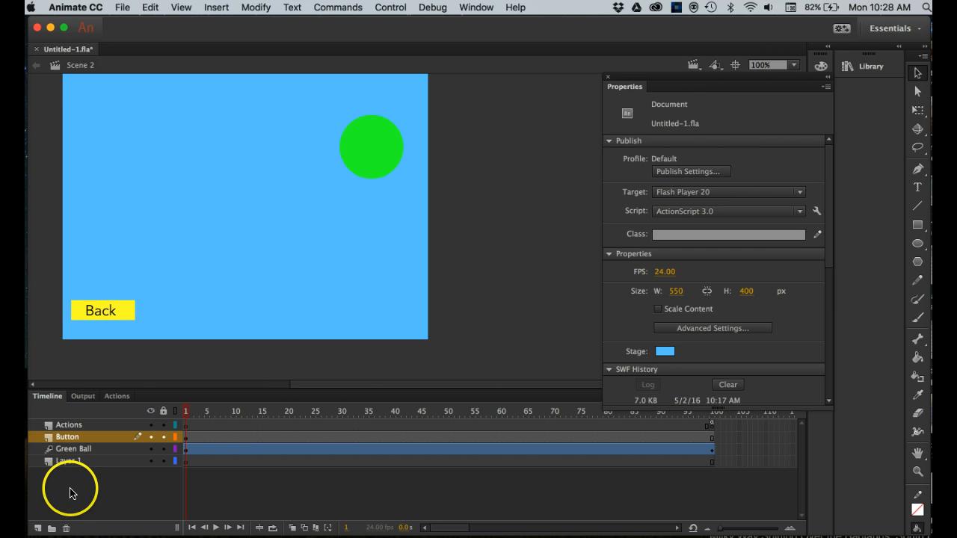
pyautogui.click(87, 464)
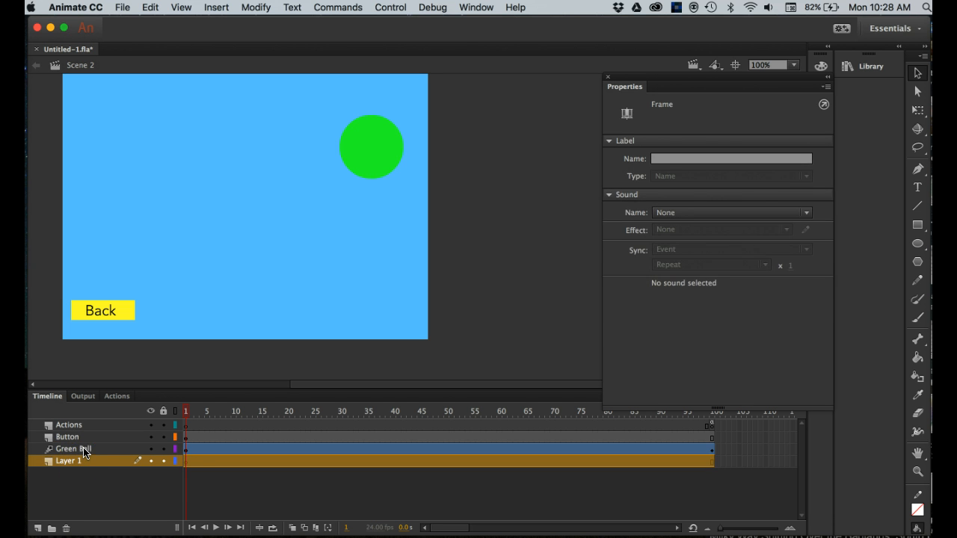
pyautogui.click(84, 451)
pyautogui.click(82, 438)
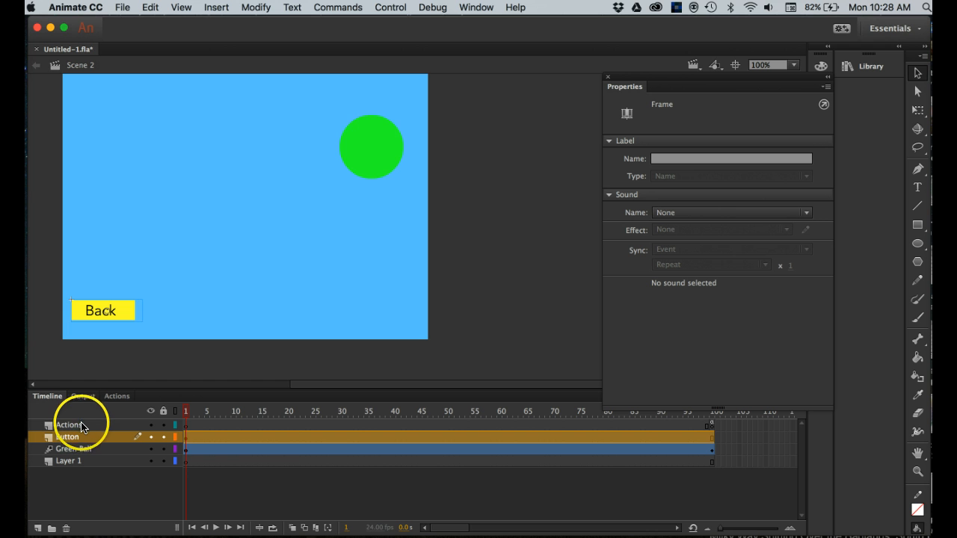
pyautogui.click(81, 426)
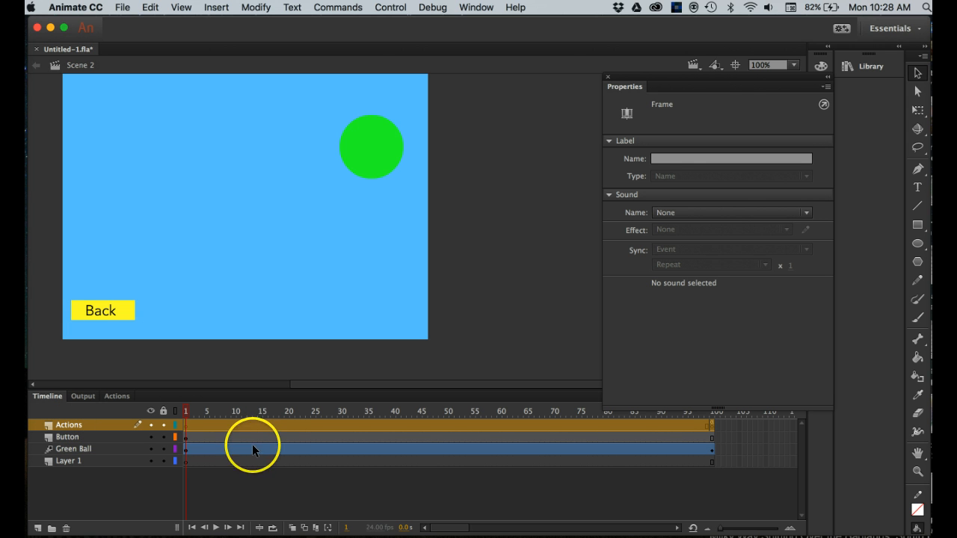
# Step: Go back to Scene 1 and view the script on frame 100 of the Actions layer
pyautogui.click(697, 66)
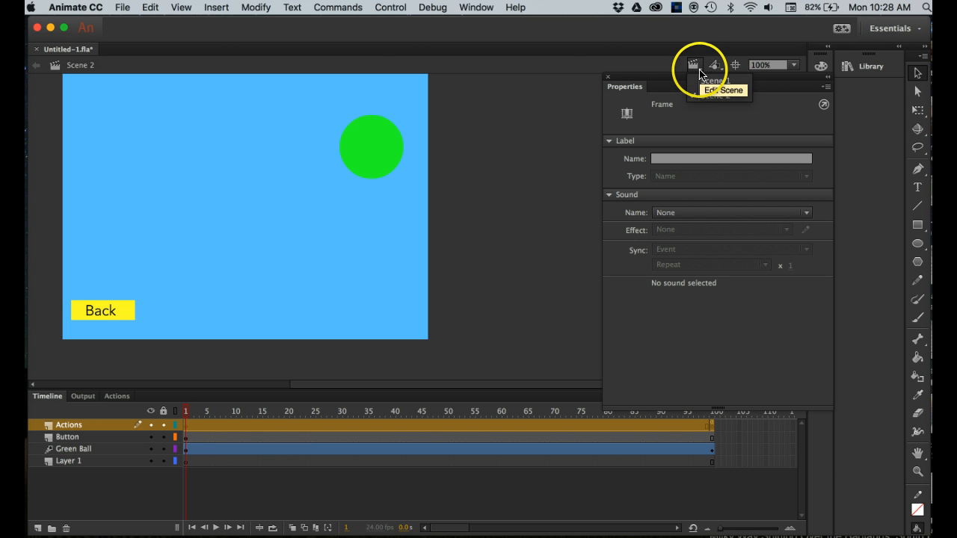
pyautogui.click(707, 80)
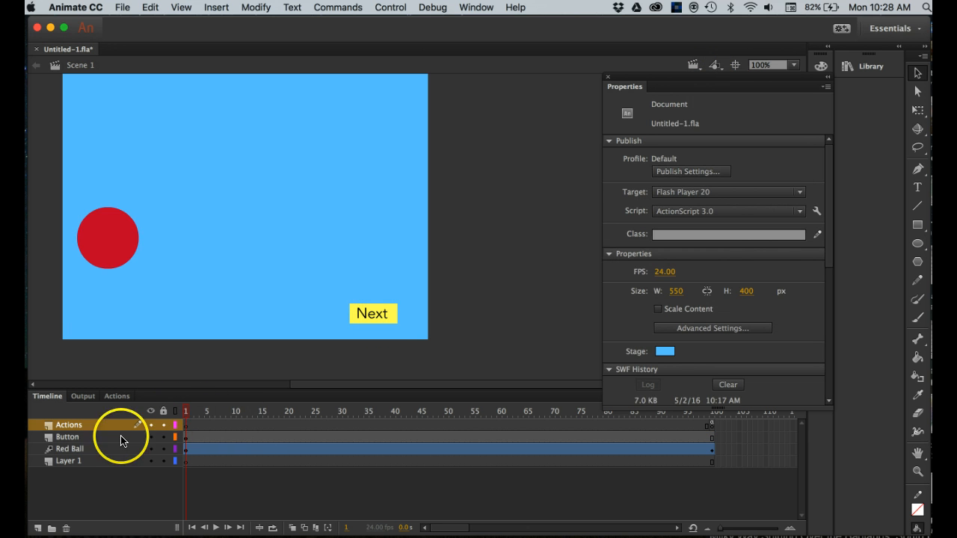
pyautogui.moveTo(186, 411); pyautogui.dragTo(709, 433)
pyautogui.click(712, 424)
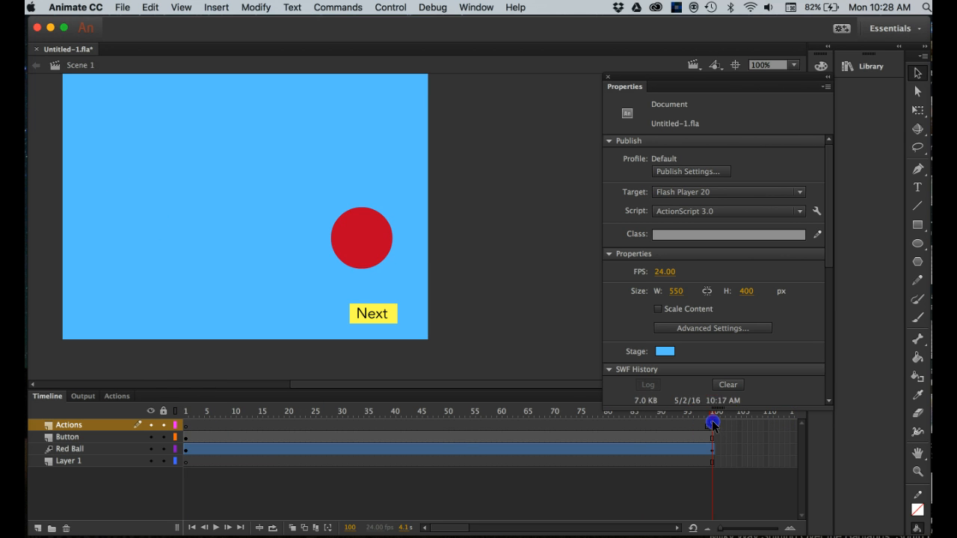
pyautogui.click(121, 397)
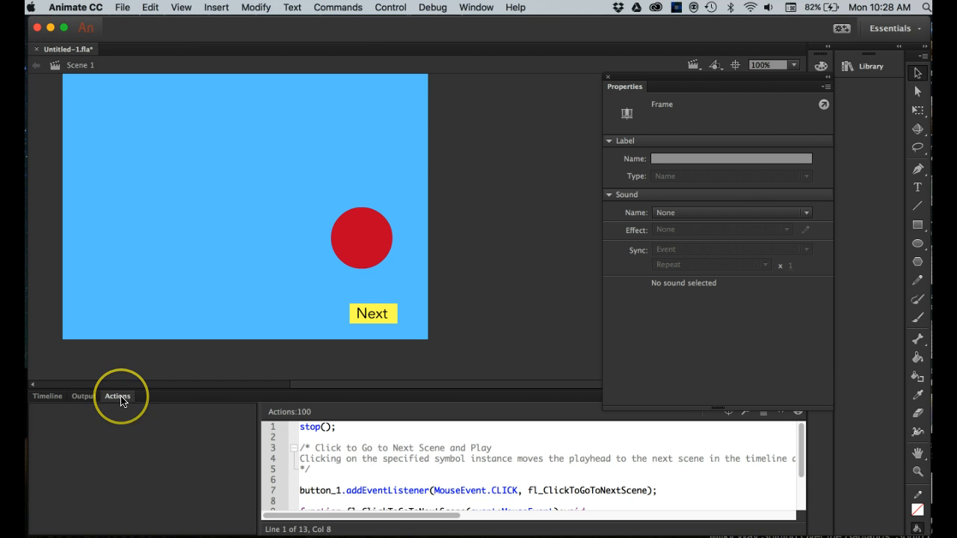
pyautogui.click(366, 454)
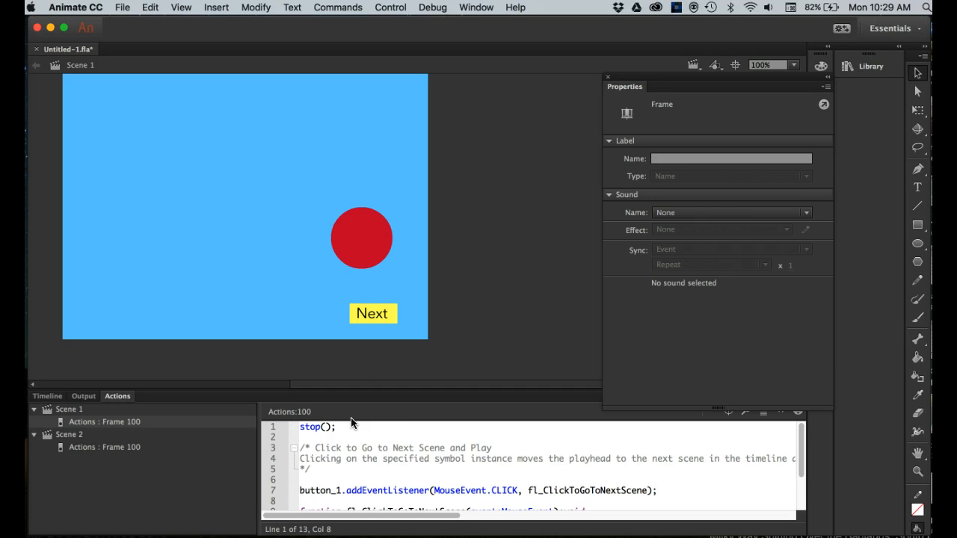
# Step: Check the instance name of the Next button on the Scene 1 stage
pyautogui.click(376, 314)
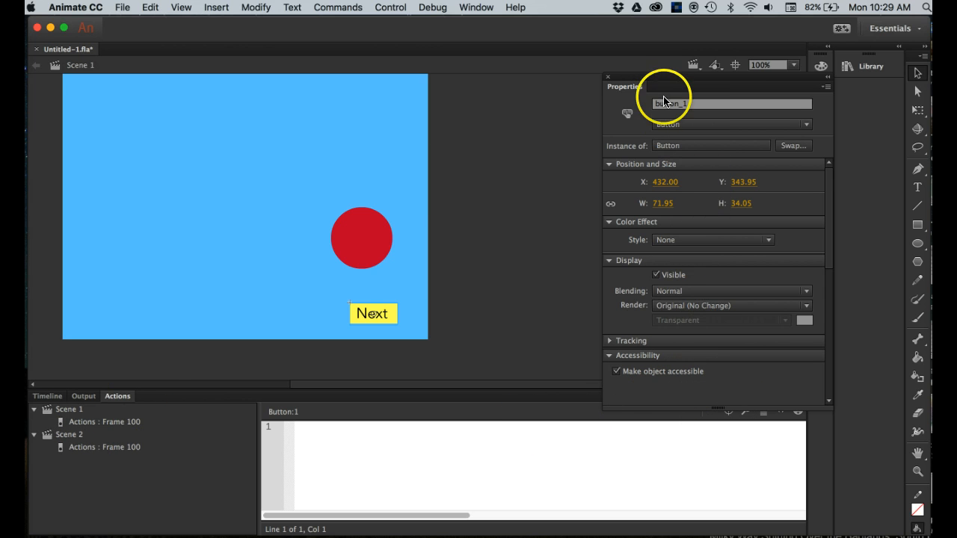
pyautogui.moveTo(663, 81); pyautogui.dragTo(656, 66)
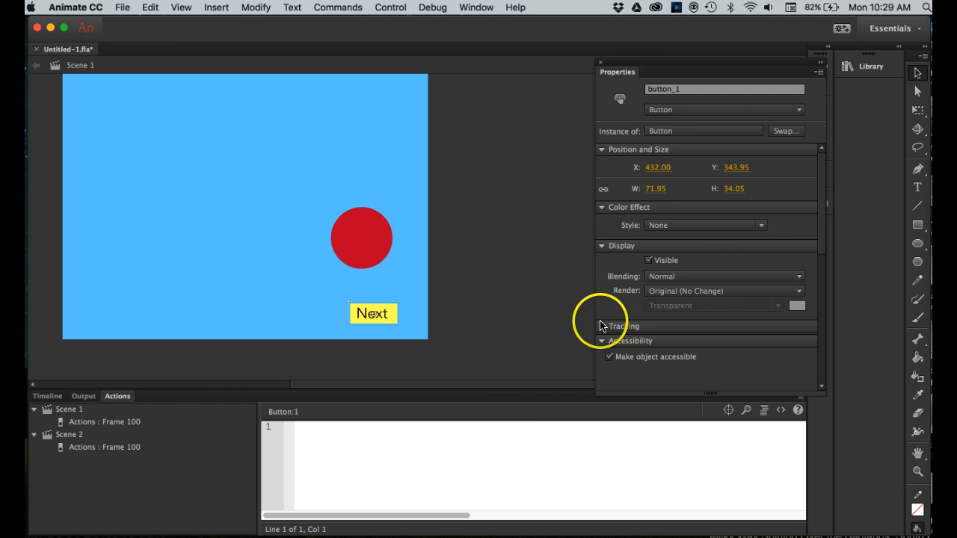
pyautogui.click(323, 303)
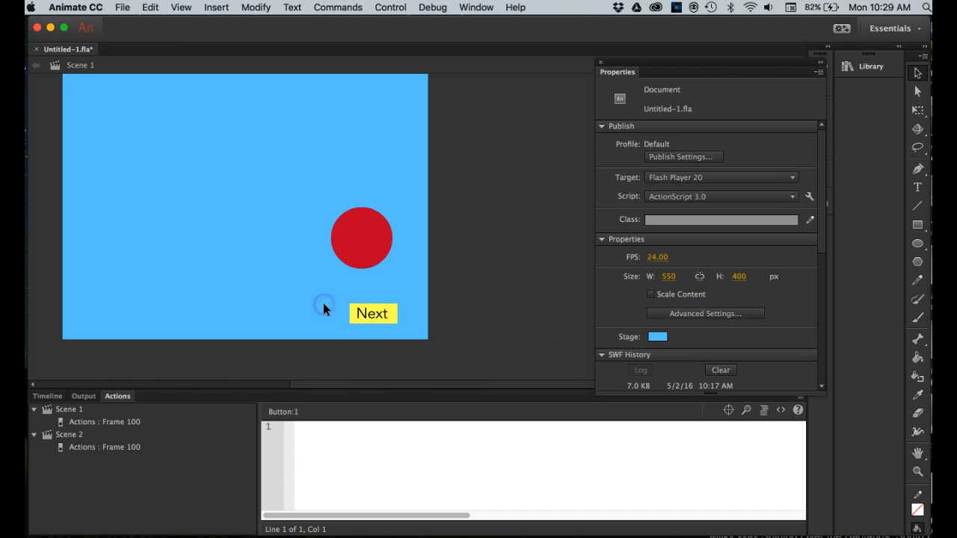
# Step: Reopen the script on frame 100 of the Actions layer and read the next-scene click handler through to its end
pyautogui.click(45, 396)
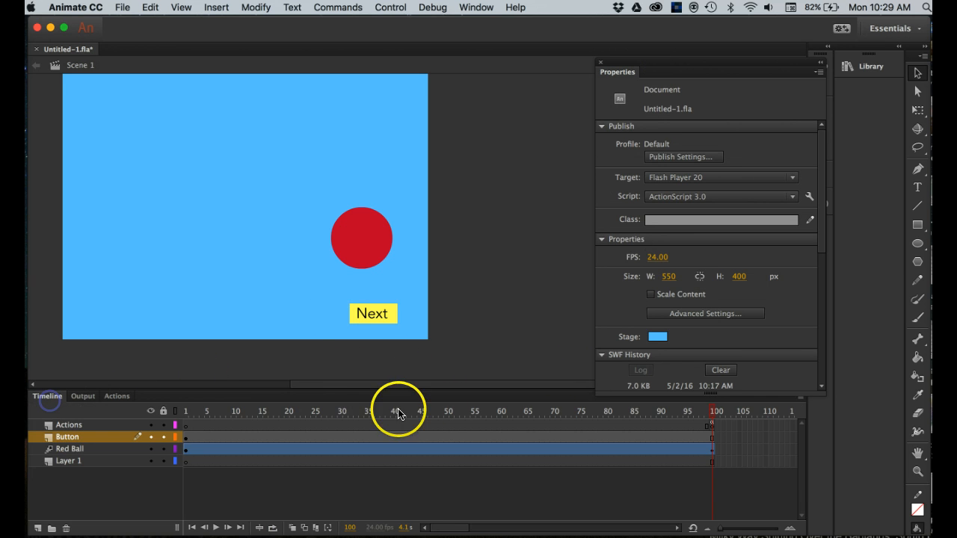
pyautogui.click(712, 426)
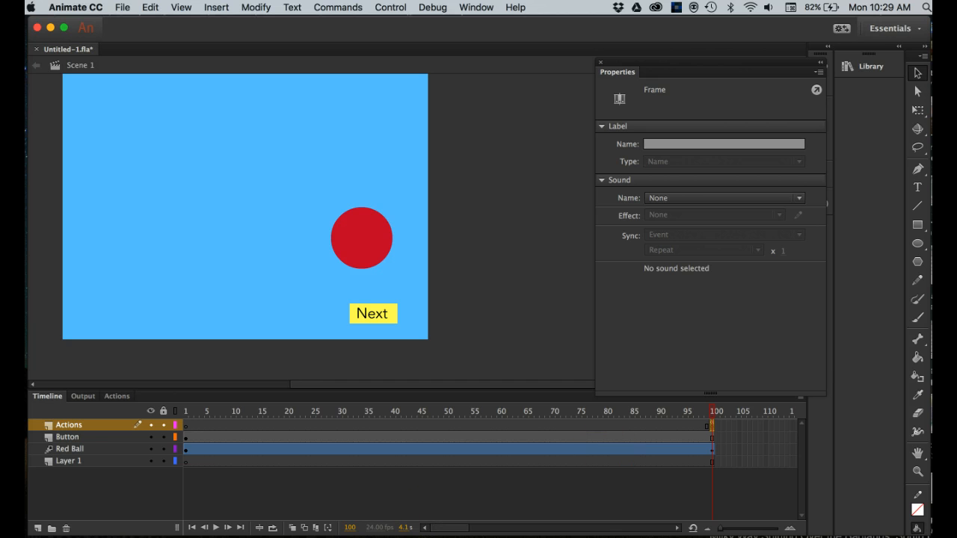
pyautogui.click(118, 396)
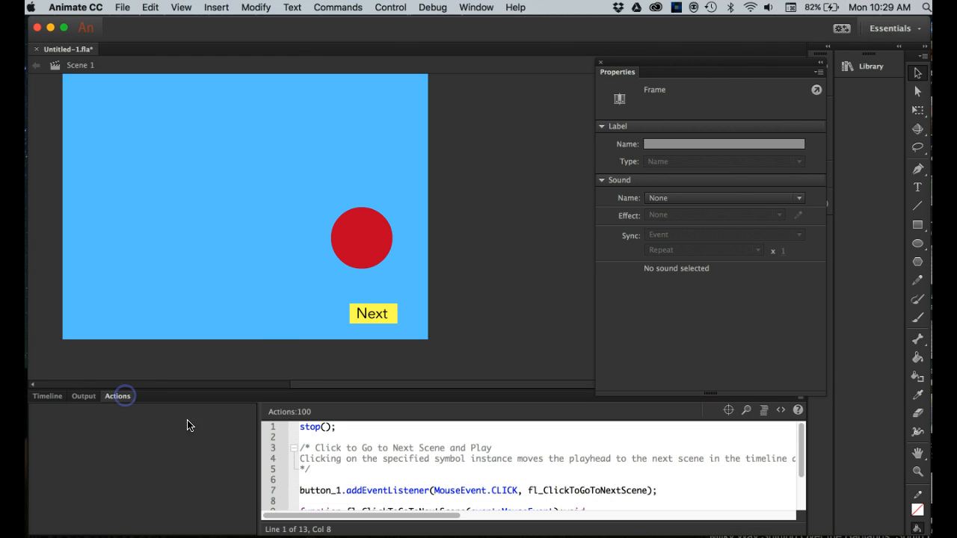
pyautogui.scroll(-2, 342, 487)
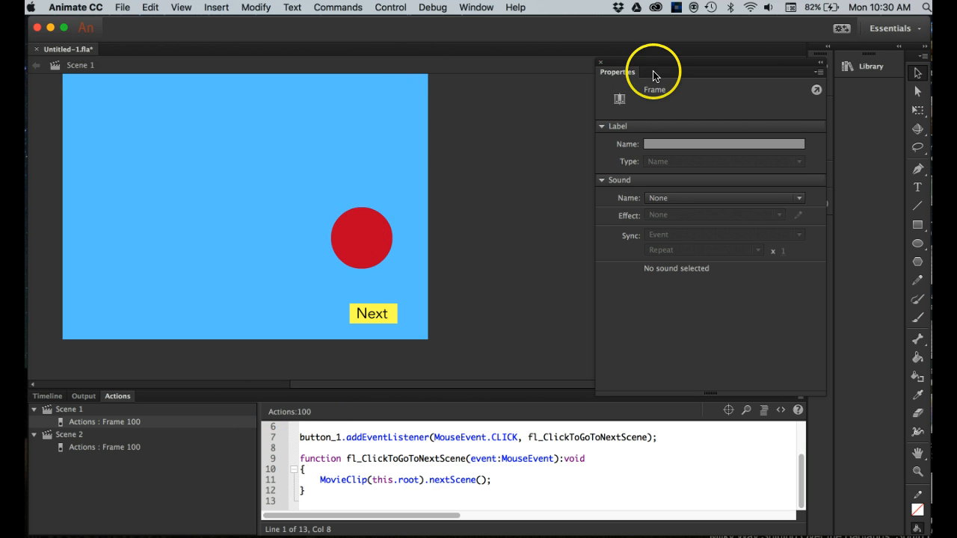
# Step: Test the movie in Animate and use the Next button to go to the green ball scene
pyautogui.click(394, 8)
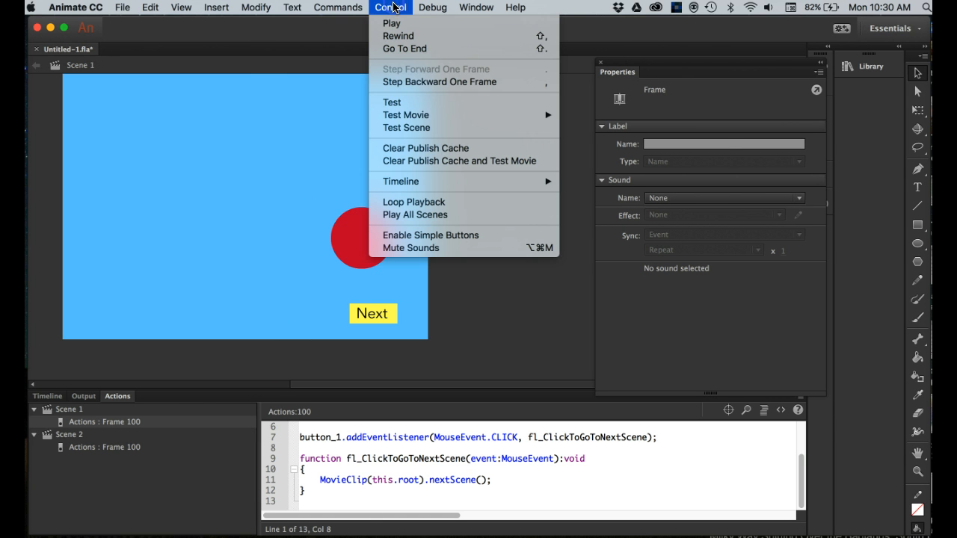
pyautogui.moveTo(433, 114)
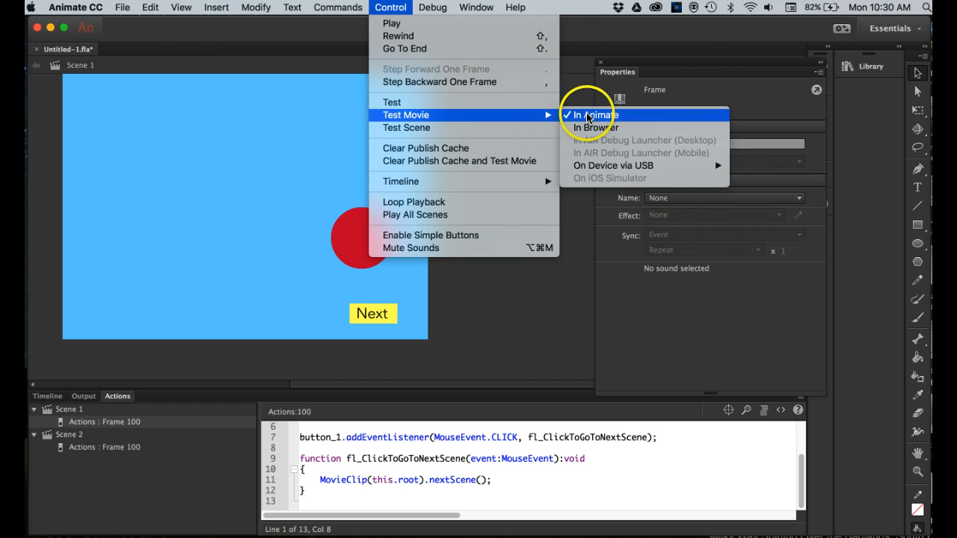
pyautogui.click(587, 116)
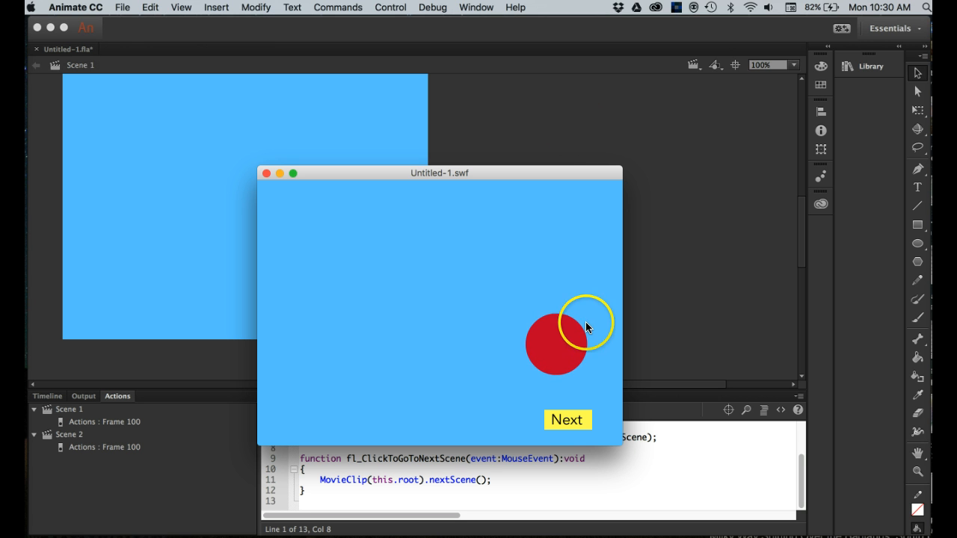
pyautogui.click(572, 423)
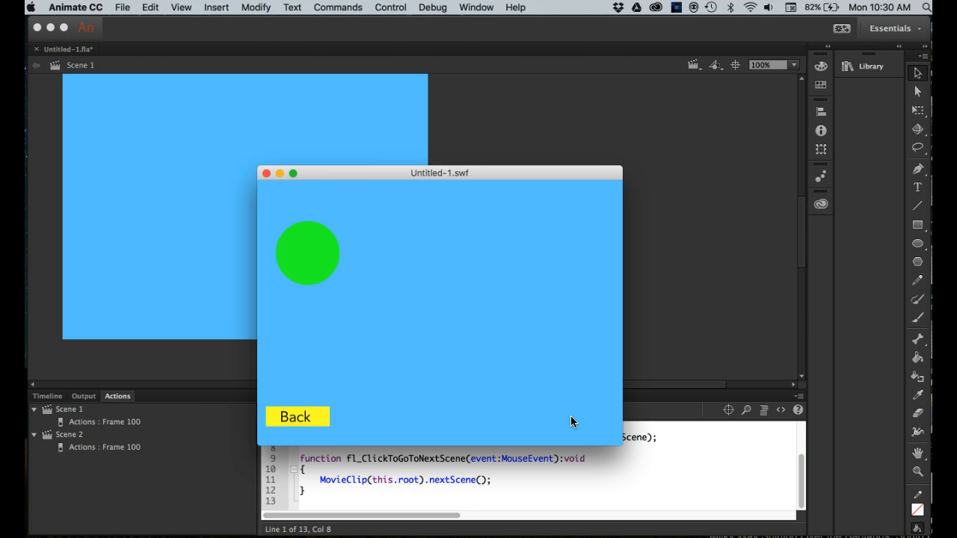
# Step: Use the Back button in the test movie to return to the red ball scene, and close the test window
pyautogui.click(333, 431)
pyautogui.click(294, 420)
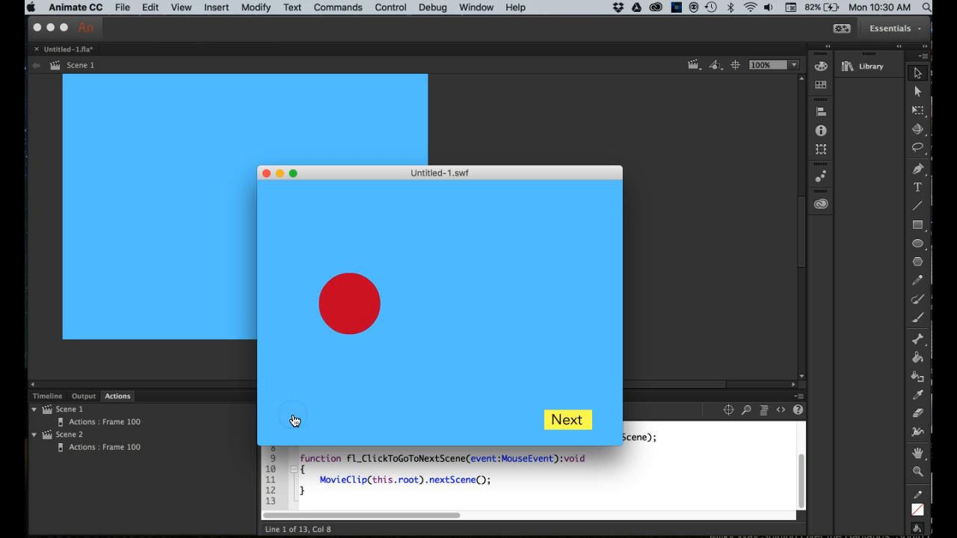
pyautogui.click(265, 173)
pyautogui.click(295, 433)
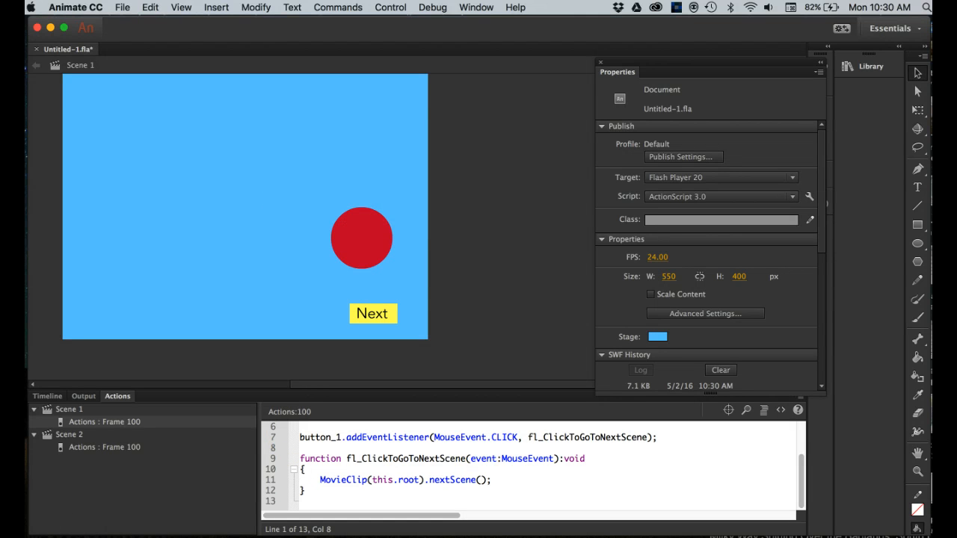
pyautogui.press('super+Return')
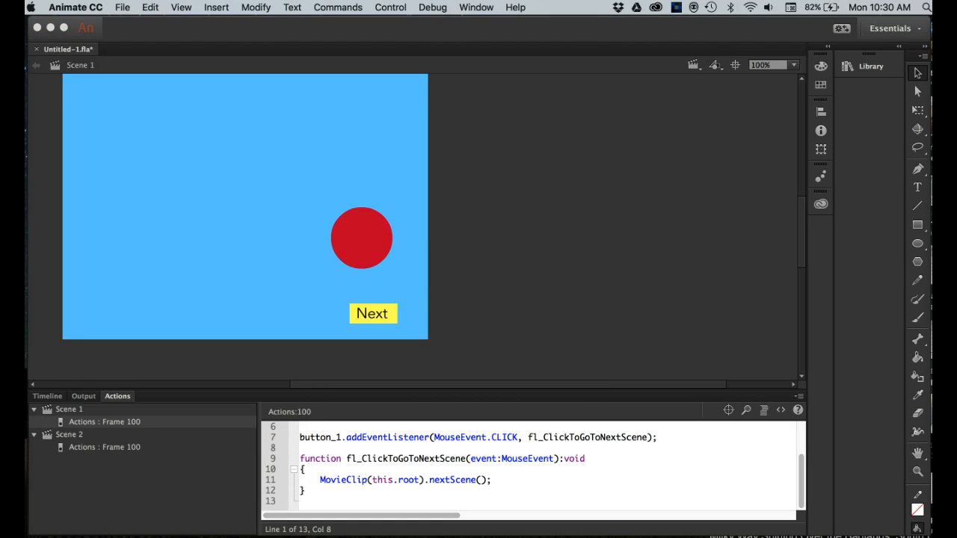
# Step: Create a new ActionScript 3.0 document at 550 by 400 px and 24 fps
pyautogui.click(119, 9)
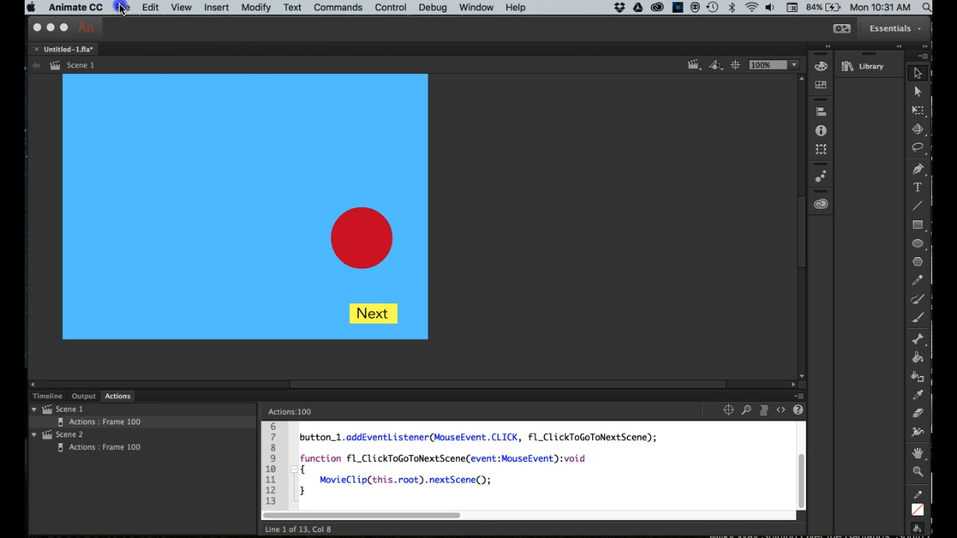
pyautogui.click(135, 24)
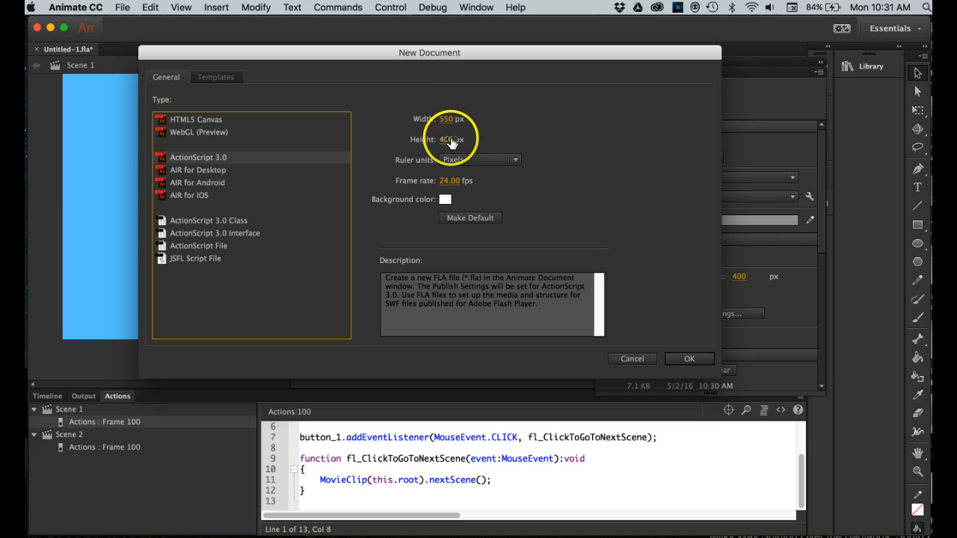
pyautogui.click(688, 359)
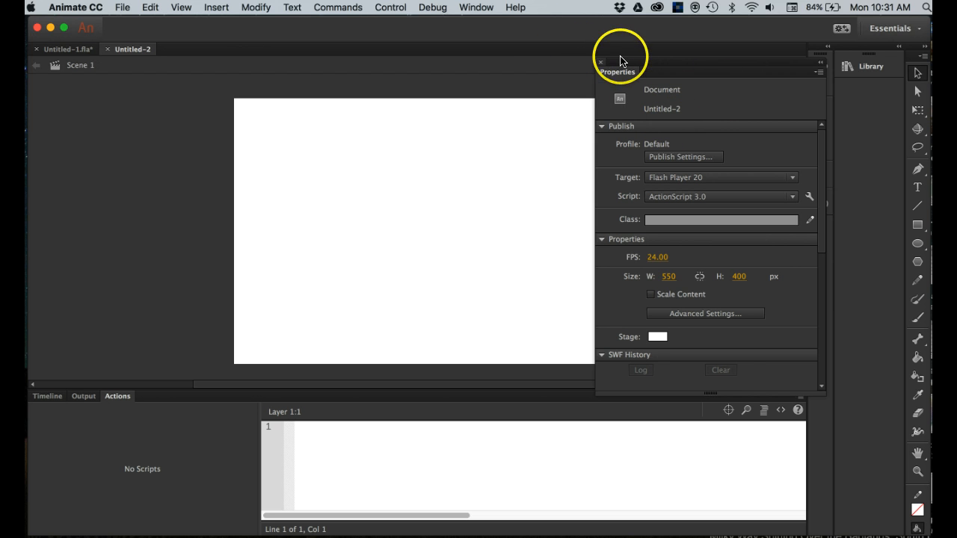
# Step: Set the new document's stage color to light blue
pyautogui.moveTo(629, 68)
pyautogui.mouseDown()
pyautogui.moveTo(662, 66)
pyautogui.moveTo(641, 65)
pyautogui.mouseUp()
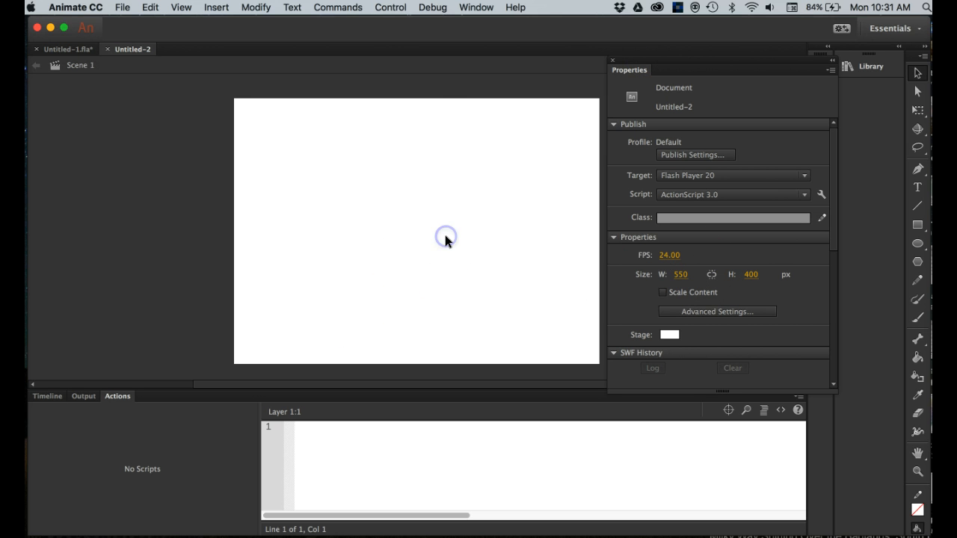
pyautogui.click(671, 337)
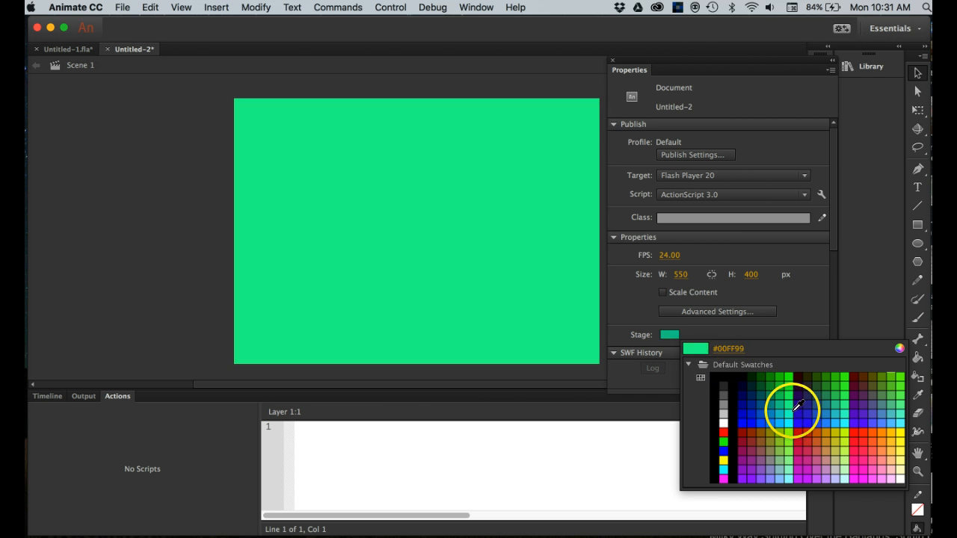
pyautogui.click(782, 478)
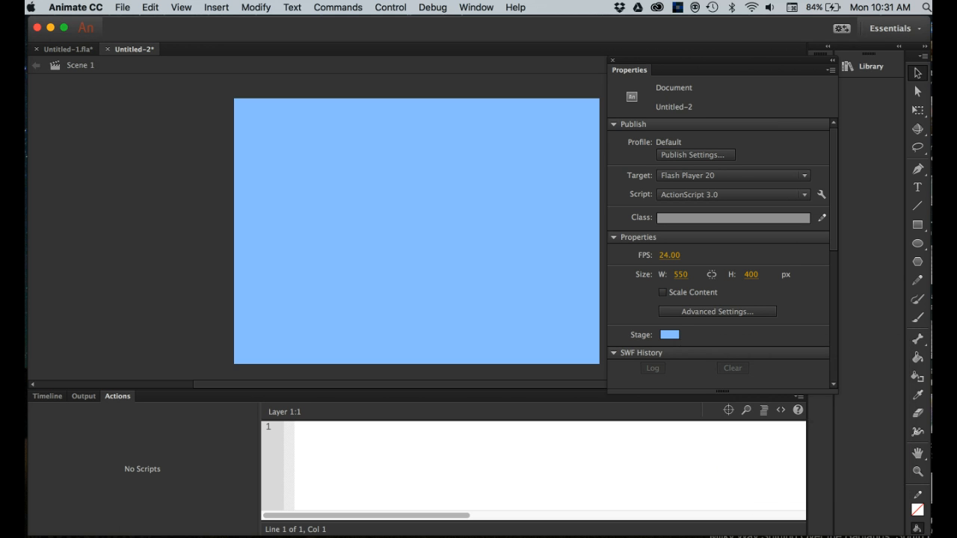
# Step: Show the timeline and add a new layer named "Animation 1" above Layer 1
pyautogui.click(47, 396)
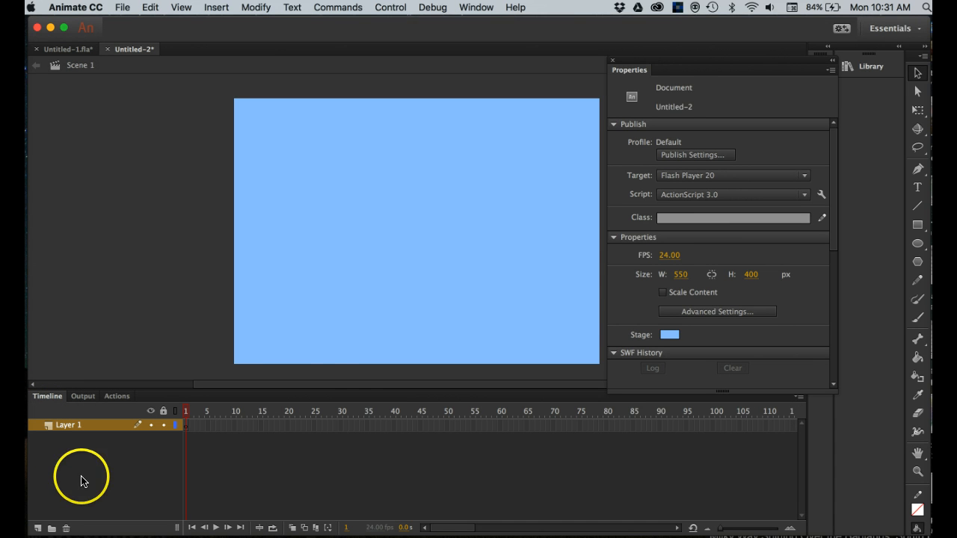
pyautogui.moveTo(684, 60); pyautogui.dragTo(687, 77)
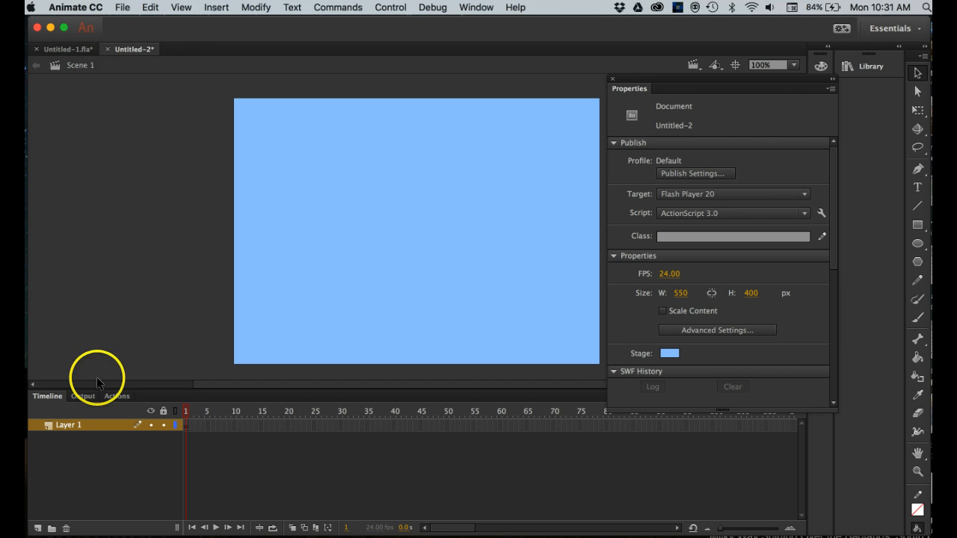
pyautogui.click(36, 528)
pyautogui.doubleClick(66, 425)
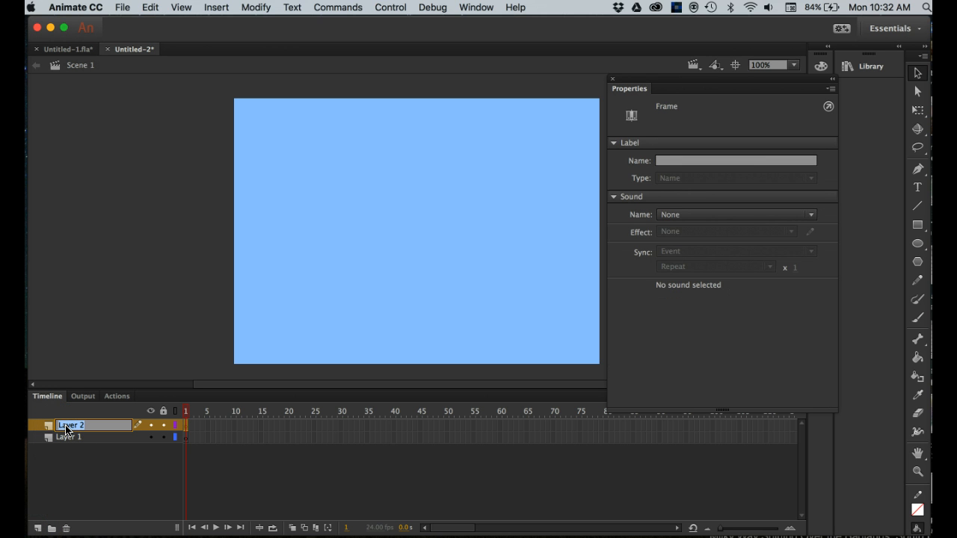
pyautogui.write('Animation 1')
pyautogui.click(48, 449)
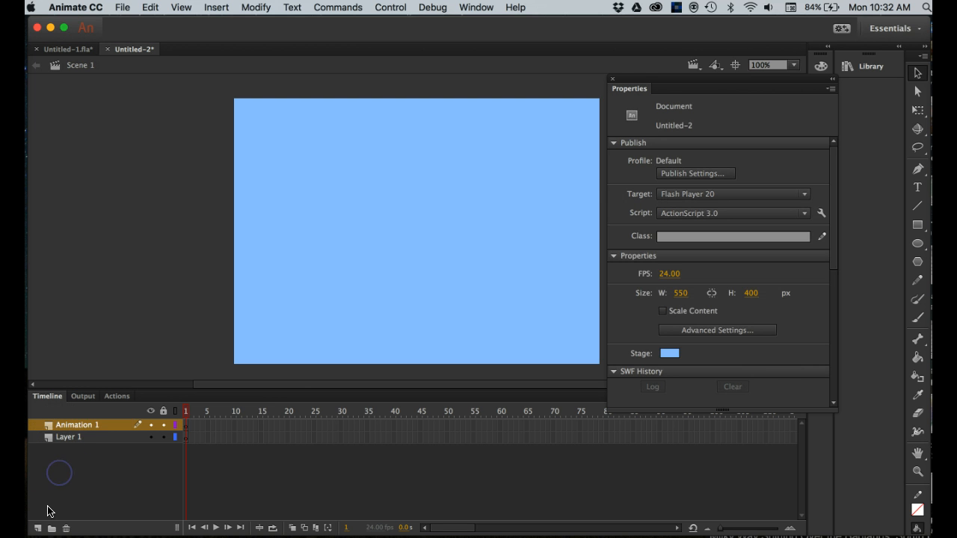
# Step: Add a new layer named "Button" above the Animation 1 layer
pyautogui.click(38, 530)
pyautogui.click(76, 428)
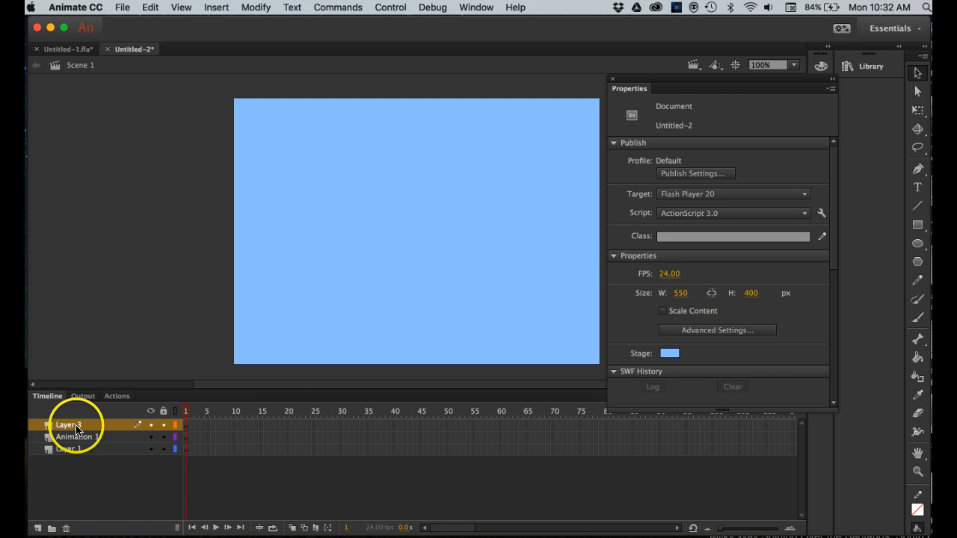
pyautogui.doubleClick(76, 427)
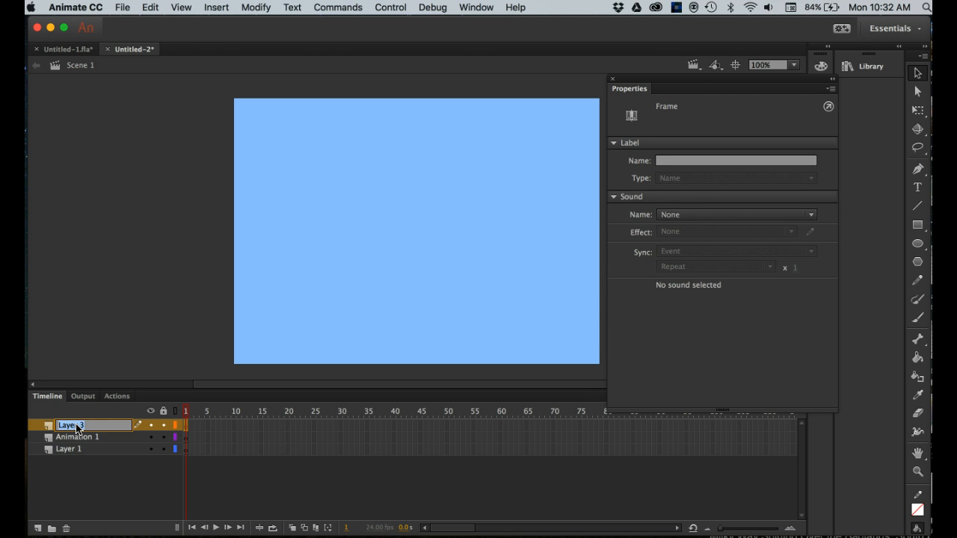
pyautogui.write('Button')
pyautogui.click(59, 488)
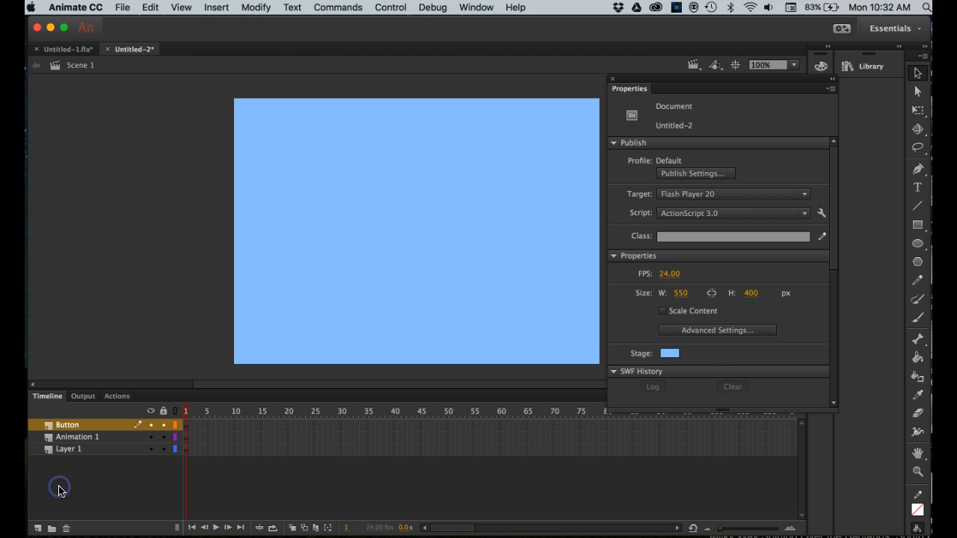
# Step: Add a new layer named "Actions" above the Button layer
pyautogui.click(37, 529)
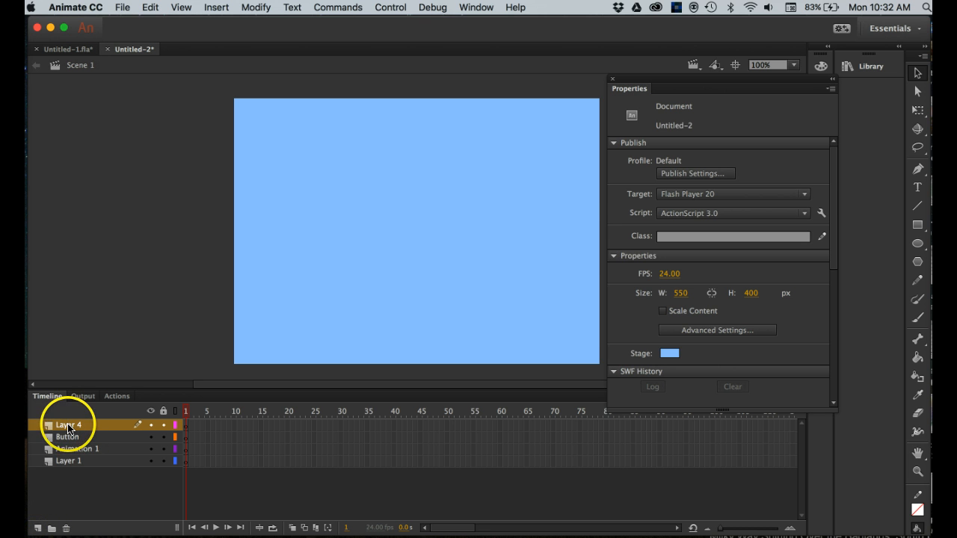
pyautogui.doubleClick(69, 426)
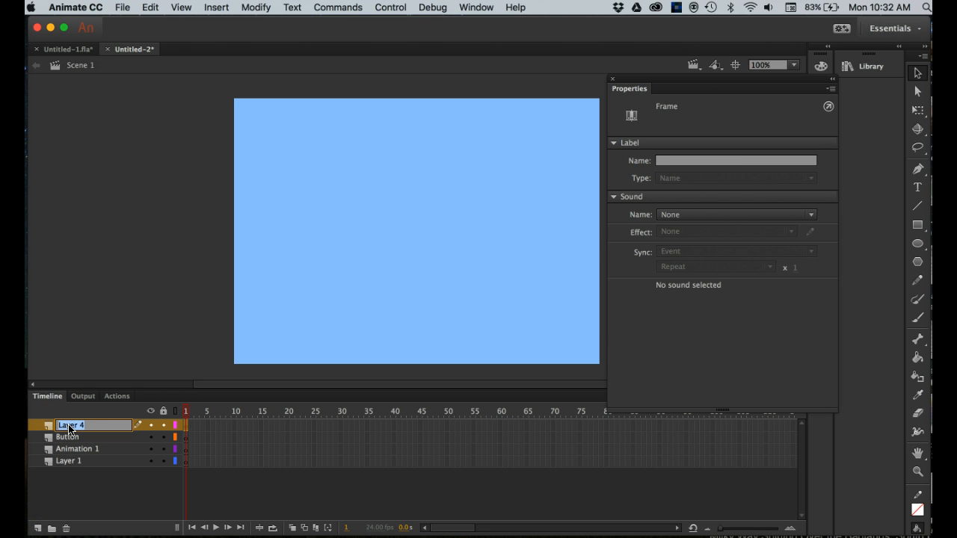
pyautogui.write('Actions')
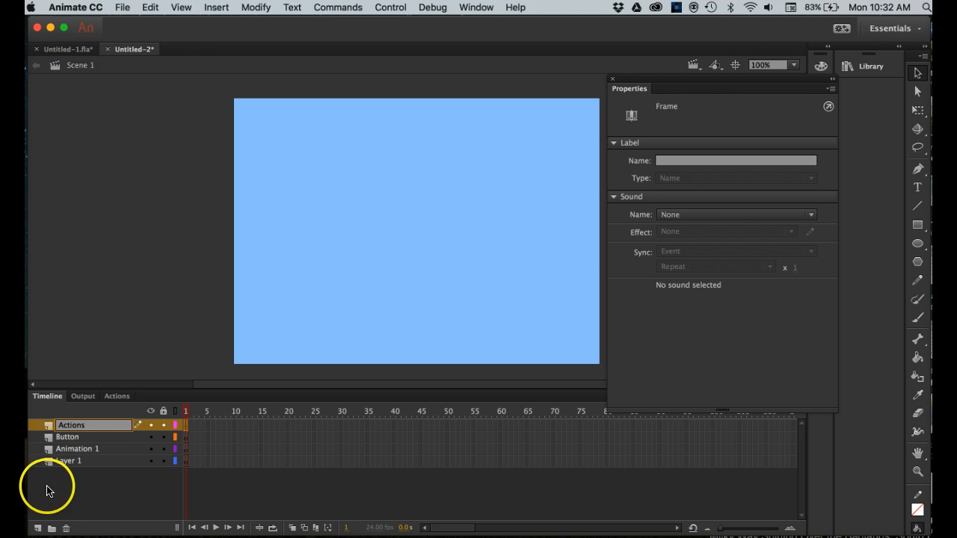
pyautogui.click(75, 497)
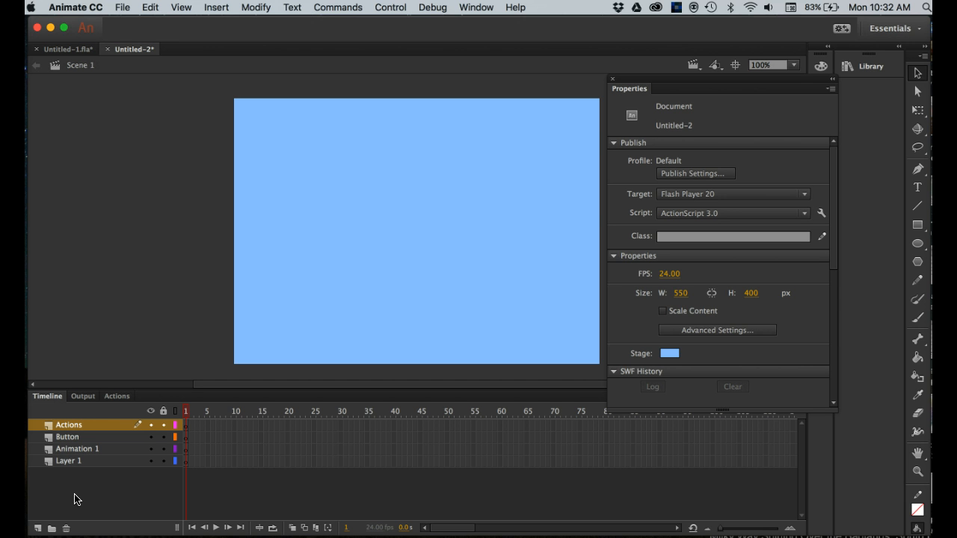
# Step: Rename Layer 1 as "Background"
pyautogui.click(78, 450)
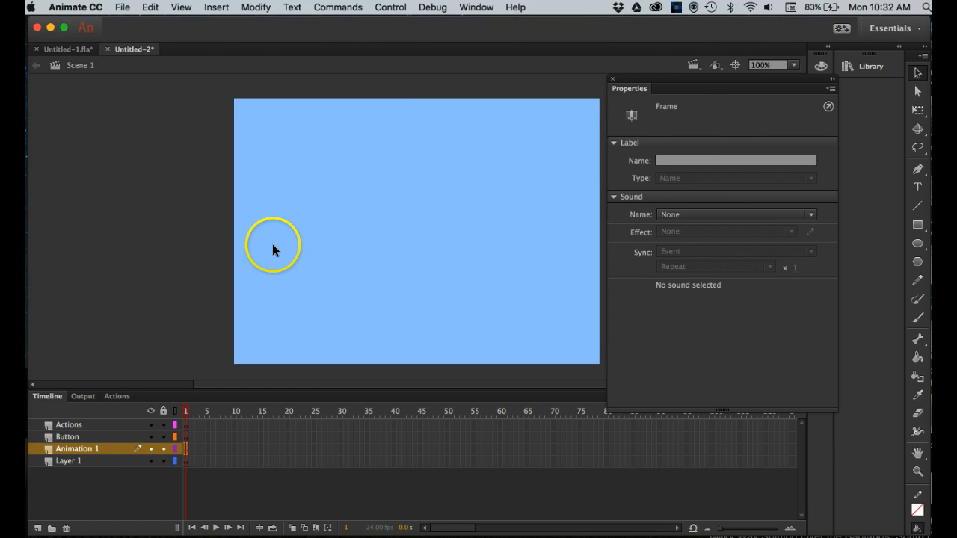
pyautogui.moveTo(651, 79); pyautogui.dragTo(652, 60)
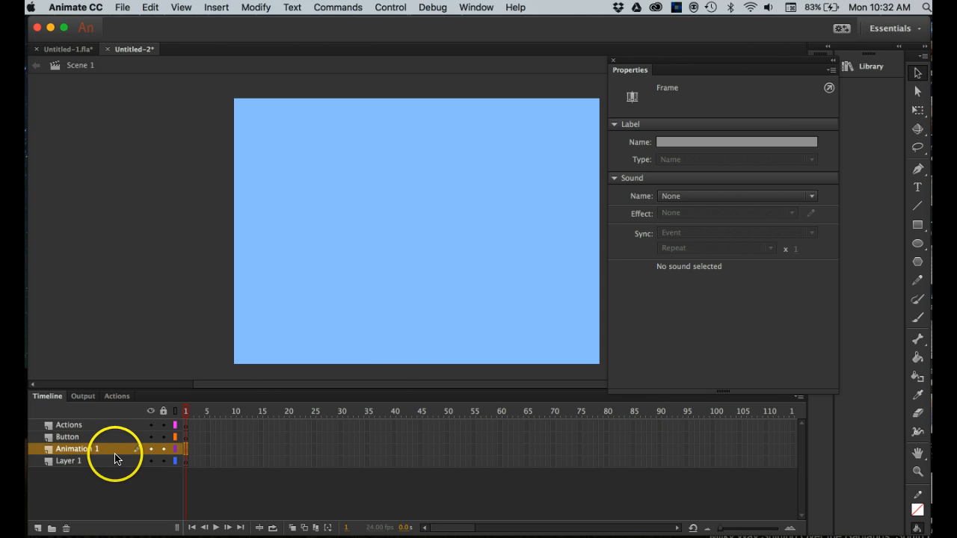
pyautogui.doubleClick(74, 462)
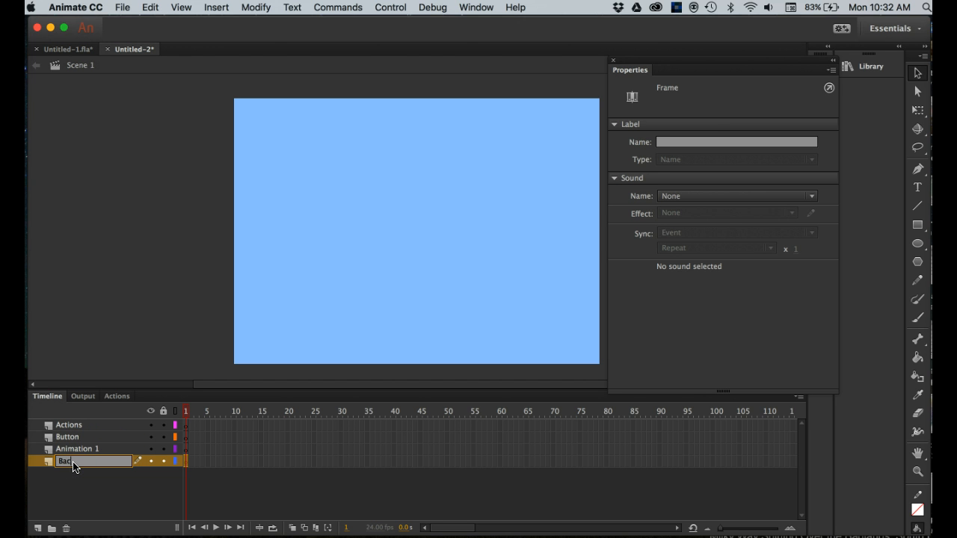
pyautogui.click(68, 504)
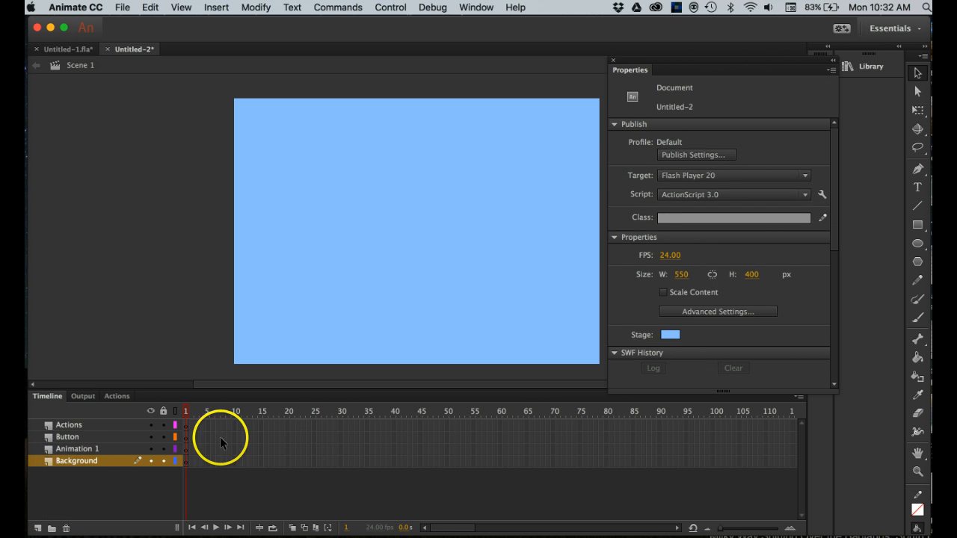
# Step: Insert frames up to frame 100 on the Actions, Button, Animation 1 and Background layers together
pyautogui.click(712, 425)
pyautogui.moveTo(713, 432); pyautogui.dragTo(714, 462)
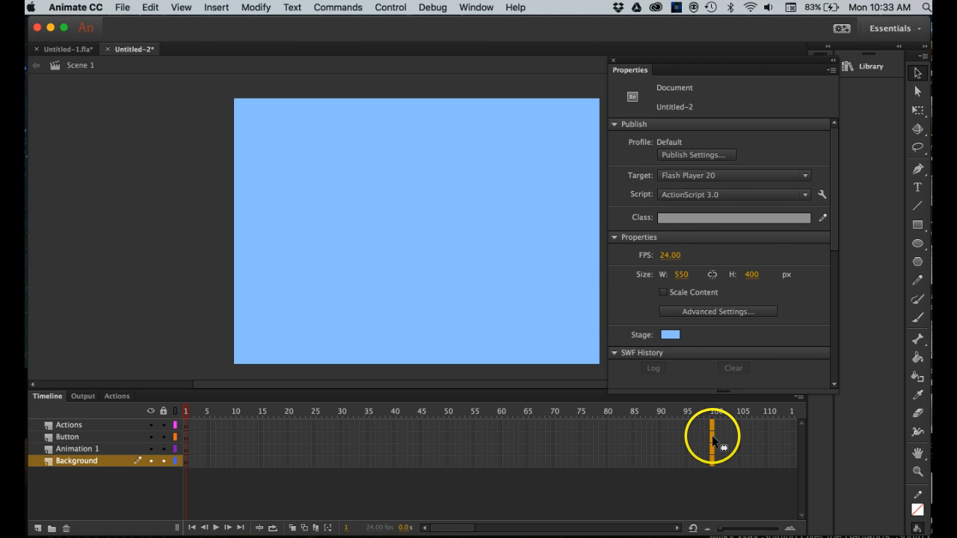
pyautogui.rightClick(711, 435)
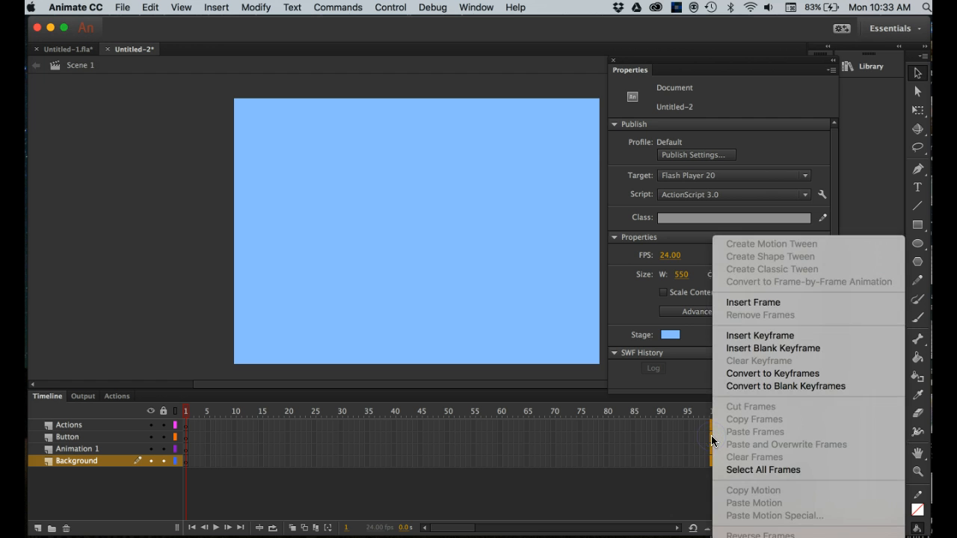
pyautogui.click(760, 303)
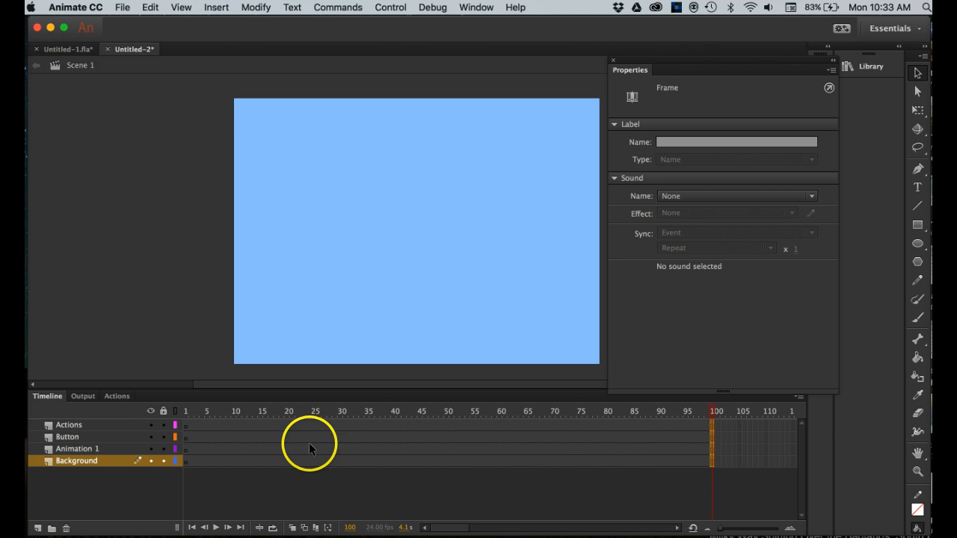
# Step: Draw a black oval without stroke, about 108 by 87 px, near the stage's left edge on frame 1 of Animation 1, and select it
pyautogui.click(93, 452)
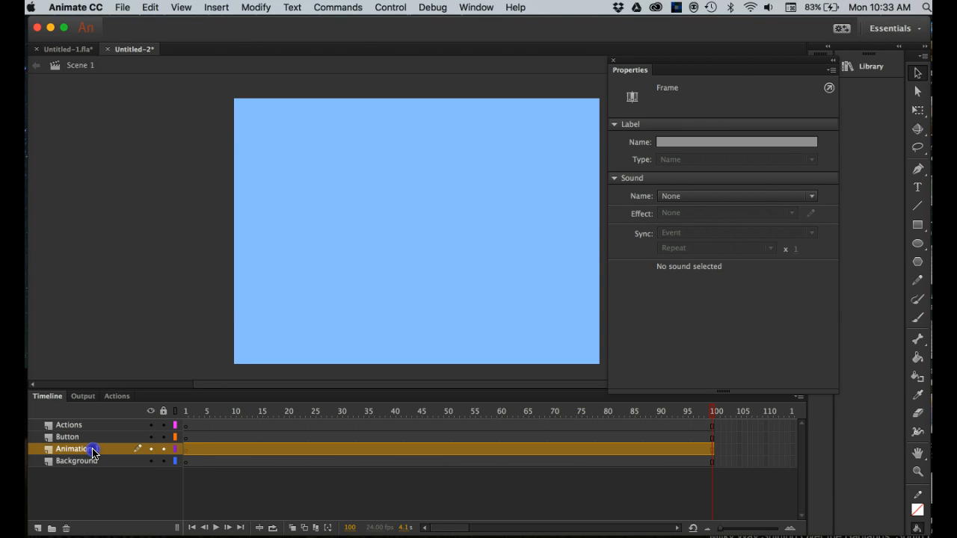
pyautogui.click(174, 452)
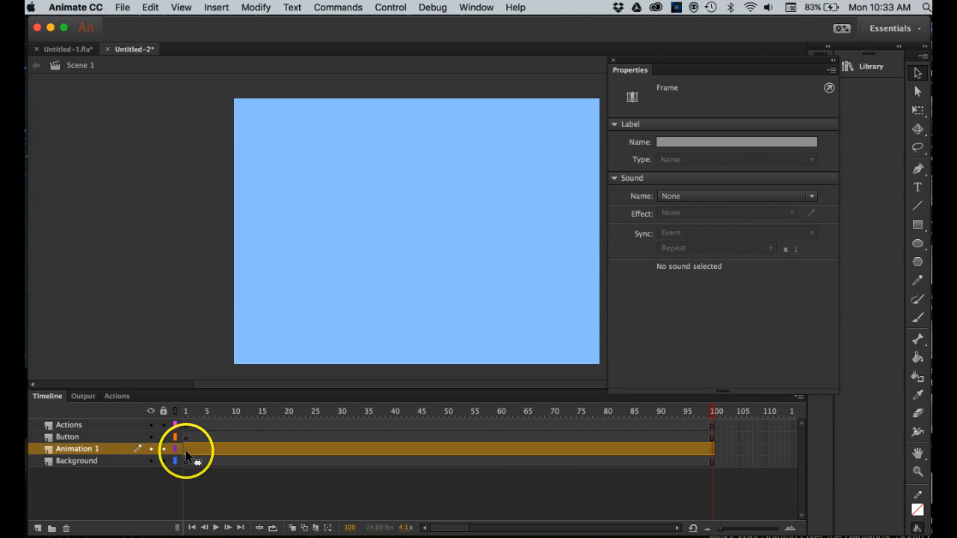
pyautogui.click(185, 449)
pyautogui.click(185, 450)
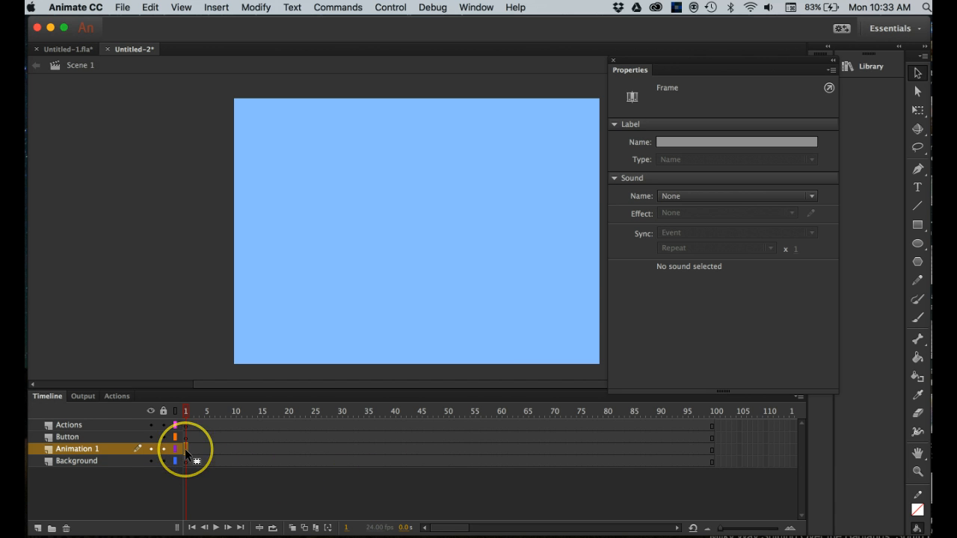
pyautogui.click(917, 244)
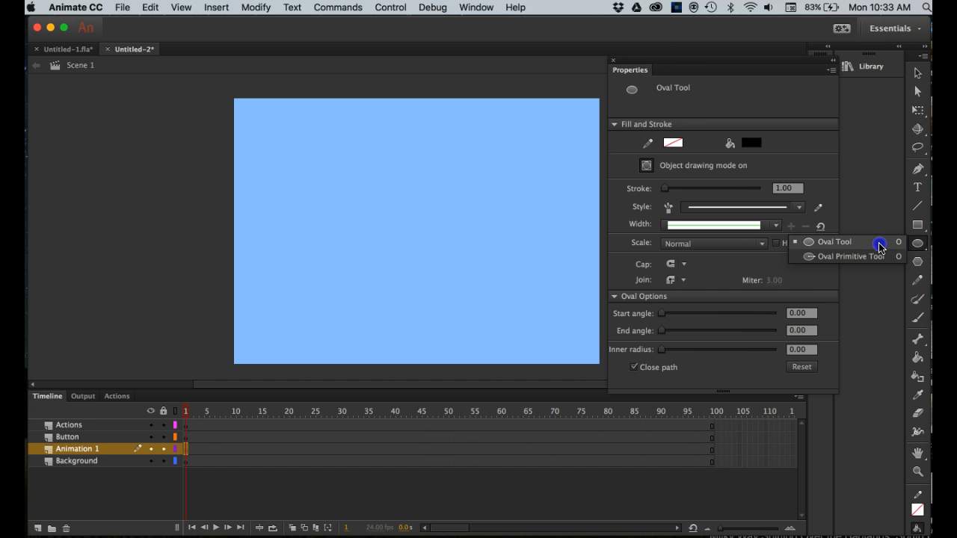
pyautogui.click(872, 243)
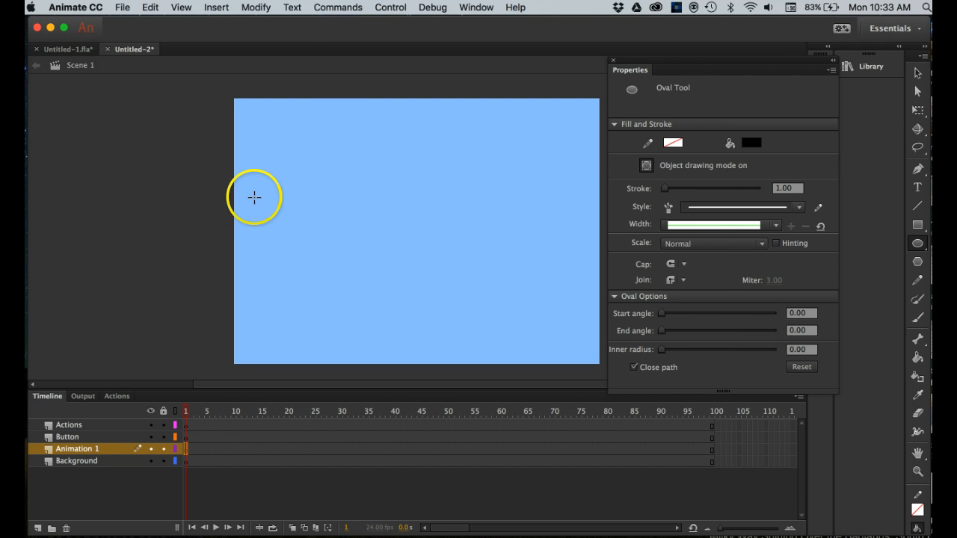
pyautogui.moveTo(254, 186); pyautogui.dragTo(318, 237)
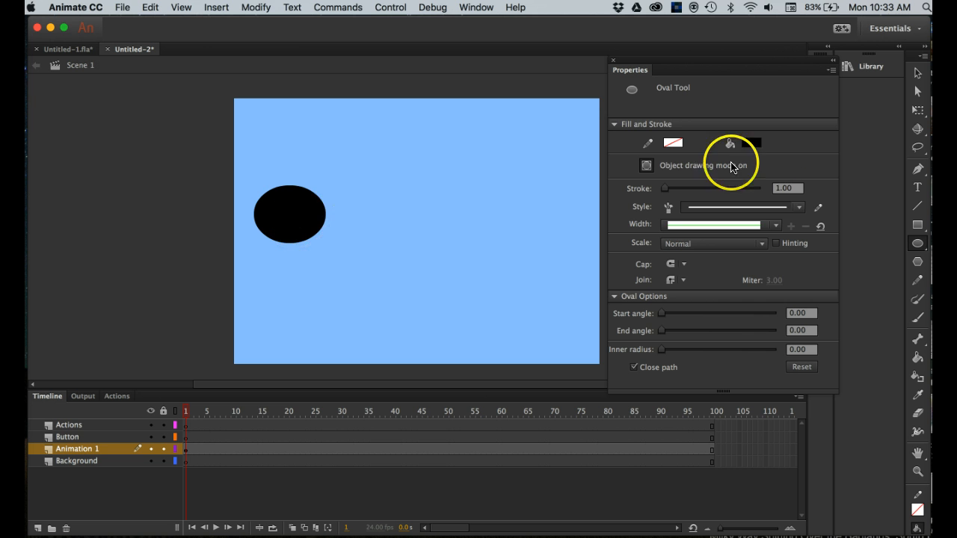
pyautogui.click(916, 73)
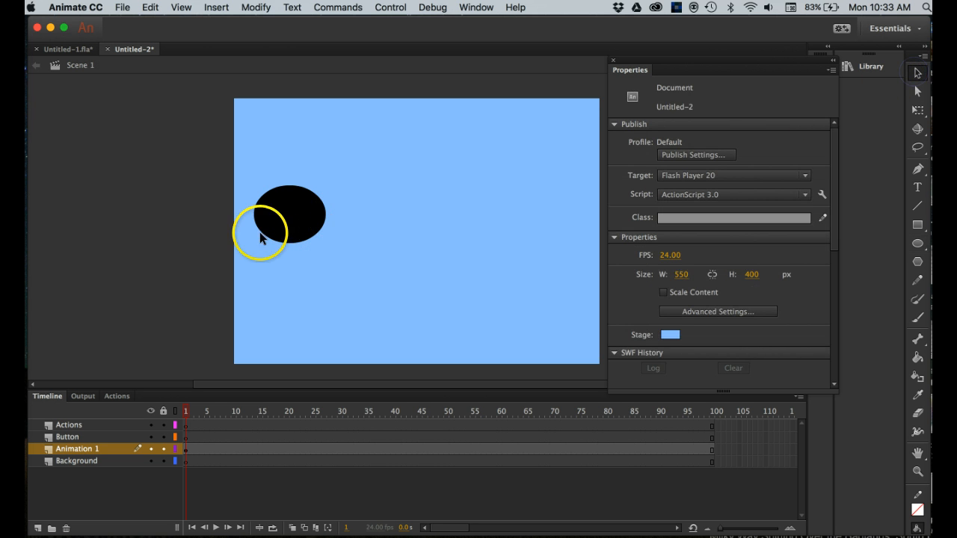
pyautogui.click(288, 220)
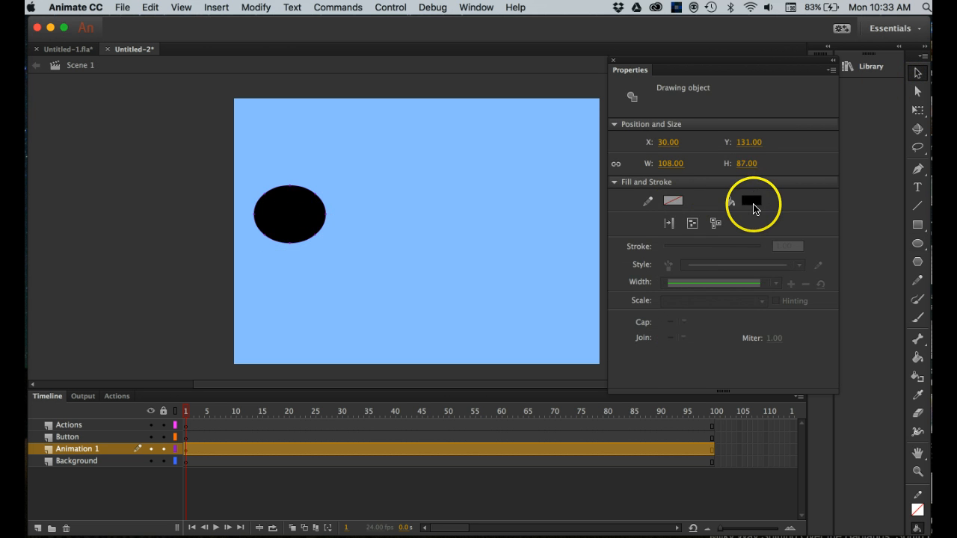
# Step: Change the fill of the selected oval on the Animation 1 layer to bright red
pyautogui.click(752, 202)
pyautogui.click(581, 302)
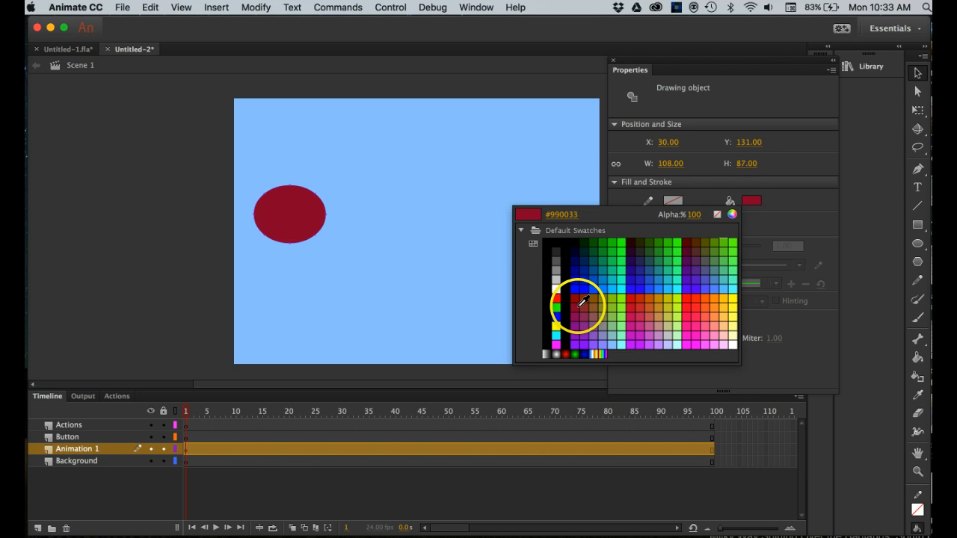
pyautogui.click(634, 305)
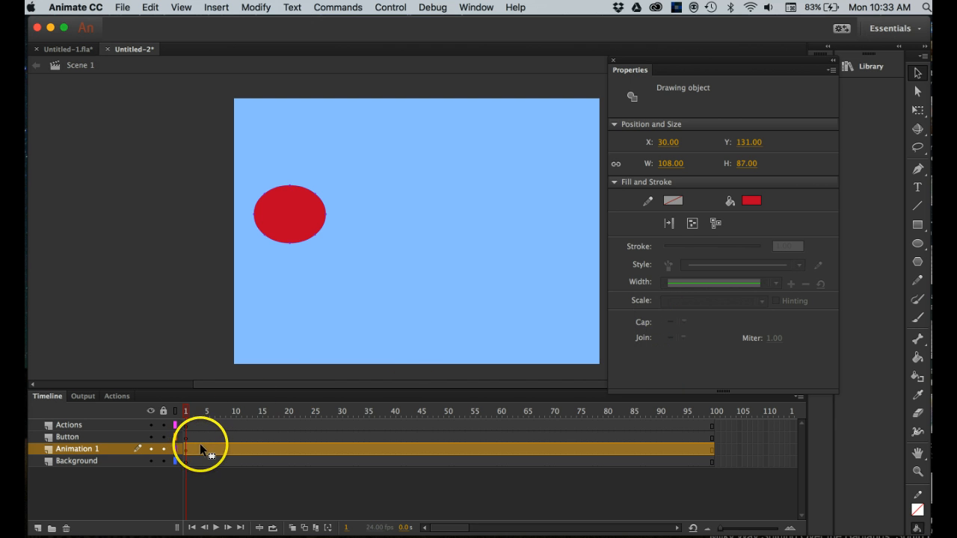
# Step: Convert the red oval to a symbol of type Graphic named "RedBall"
pyautogui.rightClick(292, 211)
pyautogui.click(868, 69)
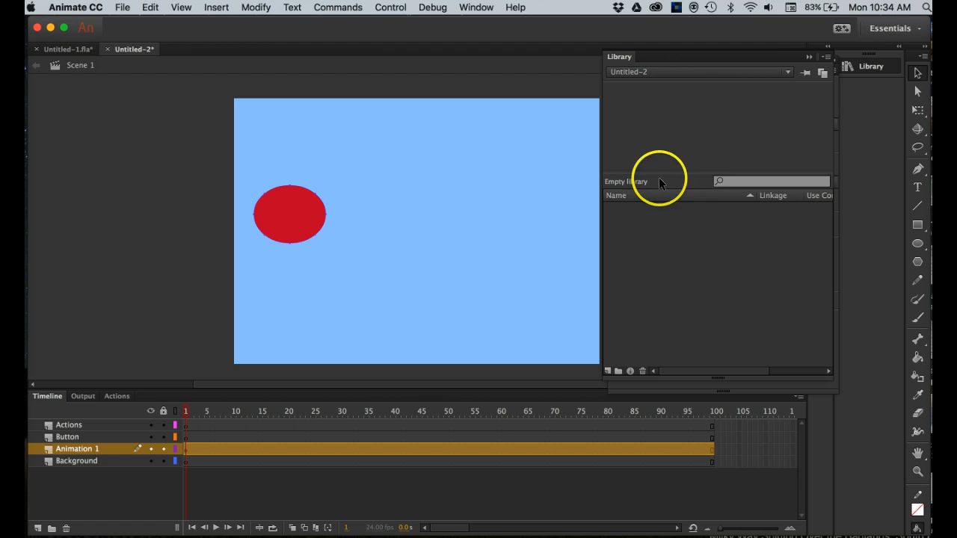
pyautogui.click(808, 60)
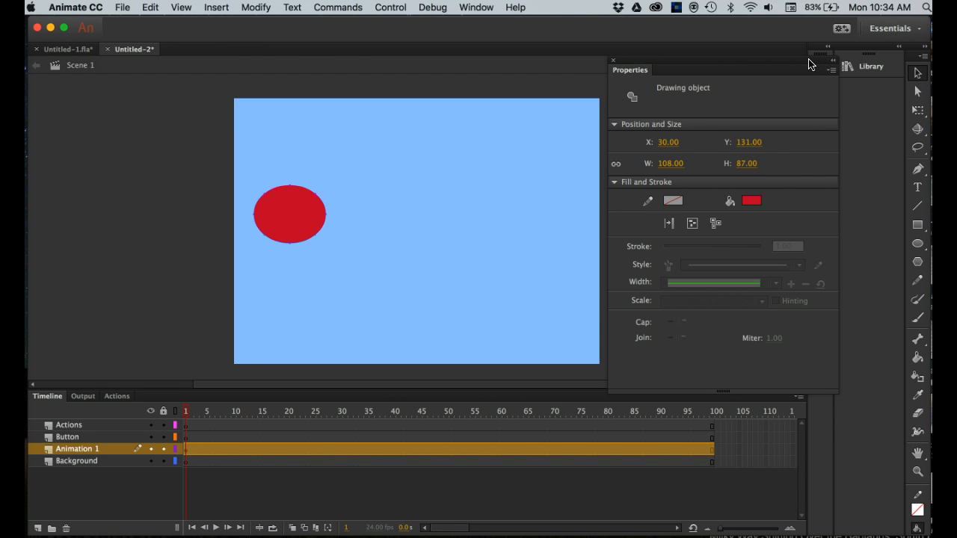
pyautogui.rightClick(284, 216)
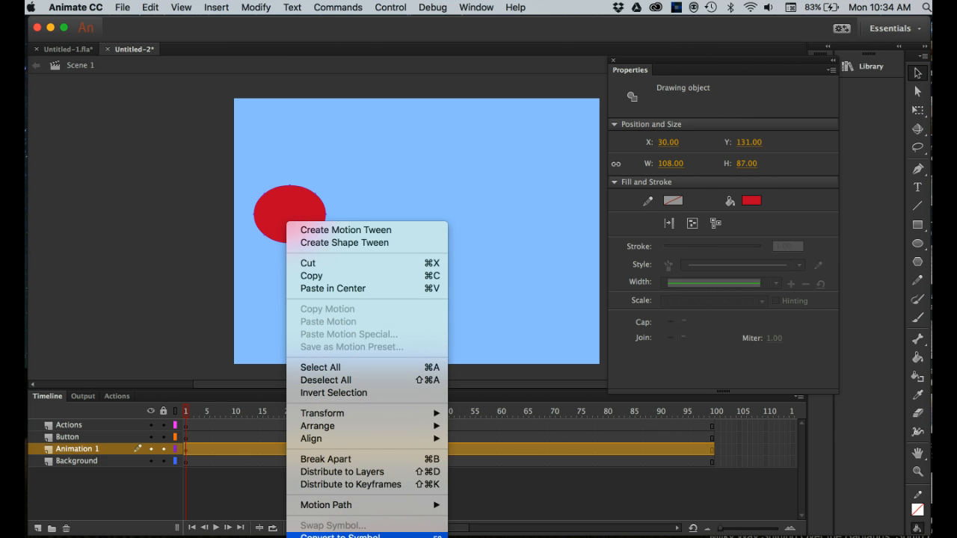
pyautogui.click(340, 535)
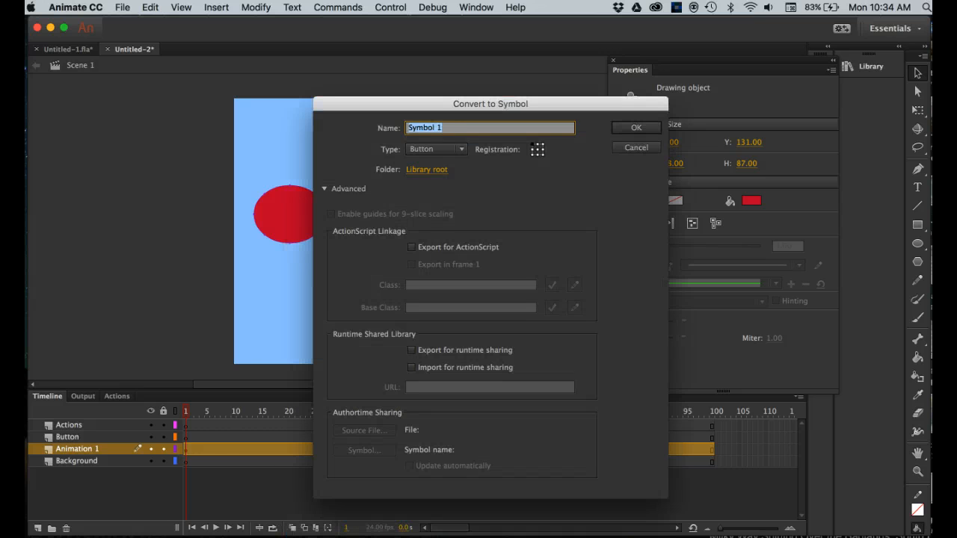
pyautogui.click(430, 149)
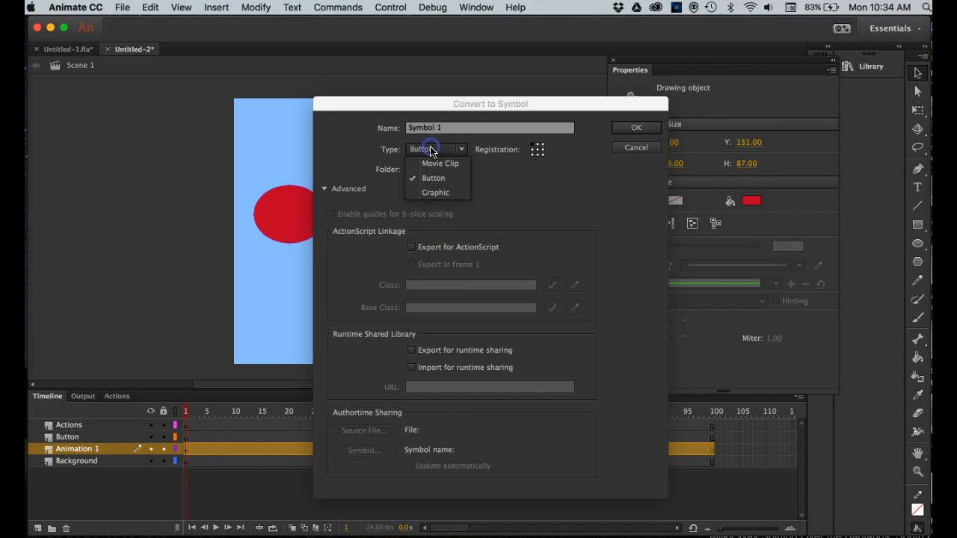
pyautogui.click(433, 194)
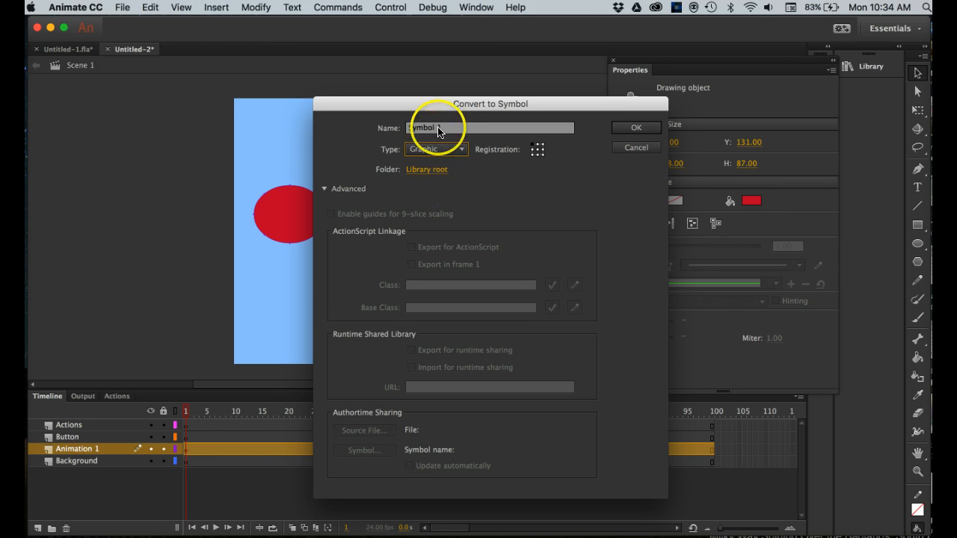
pyautogui.moveTo(450, 126); pyautogui.dragTo(376, 130)
pyautogui.write('RedBall')
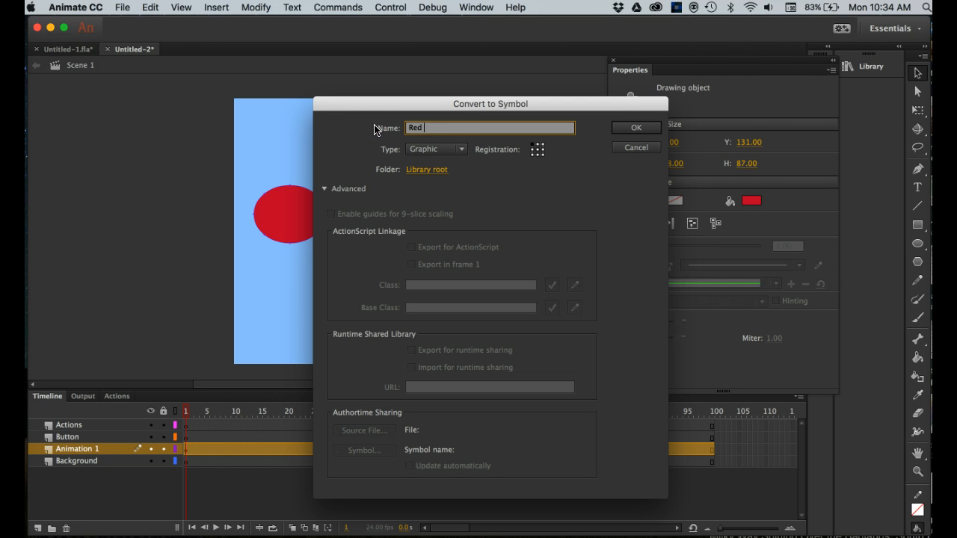
pyautogui.click(423, 128)
pyautogui.press('BackSpace')
pyautogui.click(632, 128)
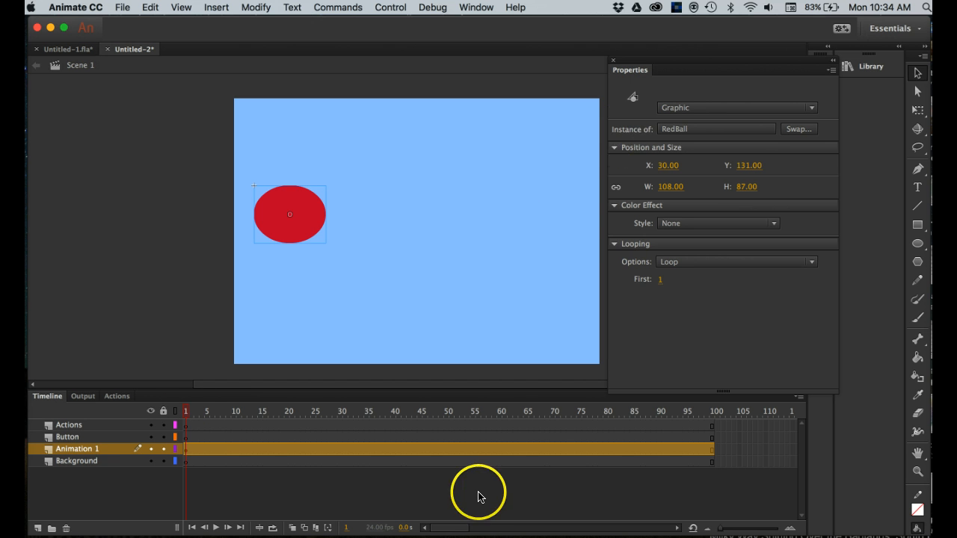
# Step: Create a motion tween for the red ball across the Animation 1 layer's frame span
pyautogui.moveTo(185, 411); pyautogui.dragTo(714, 410)
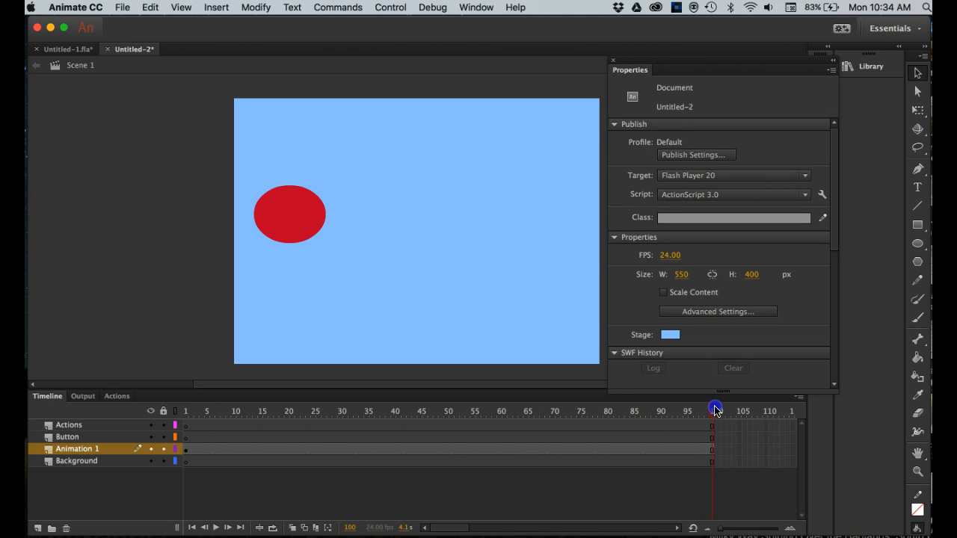
pyautogui.click(711, 450)
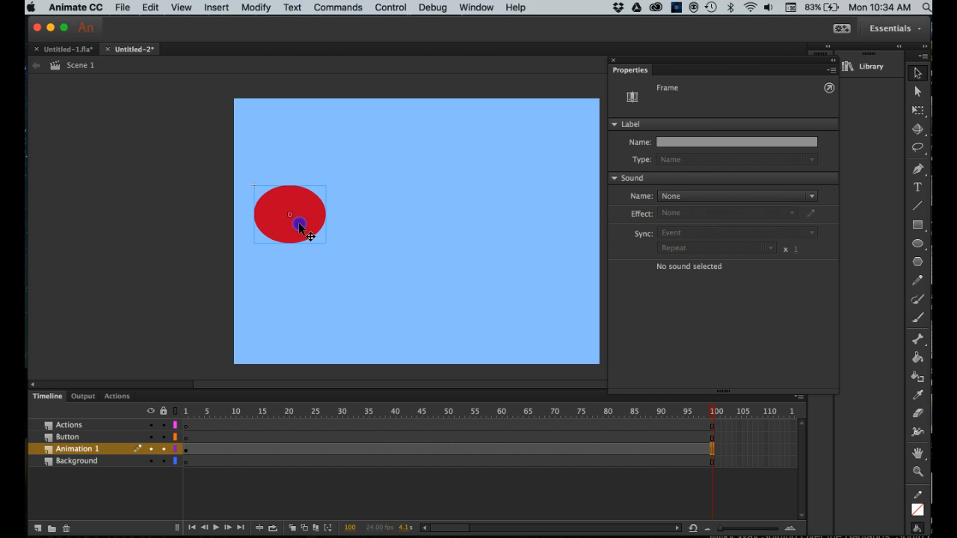
pyautogui.moveTo(299, 222)
pyautogui.mouseDown()
pyautogui.moveTo(543, 228)
pyautogui.moveTo(299, 228)
pyautogui.mouseUp()
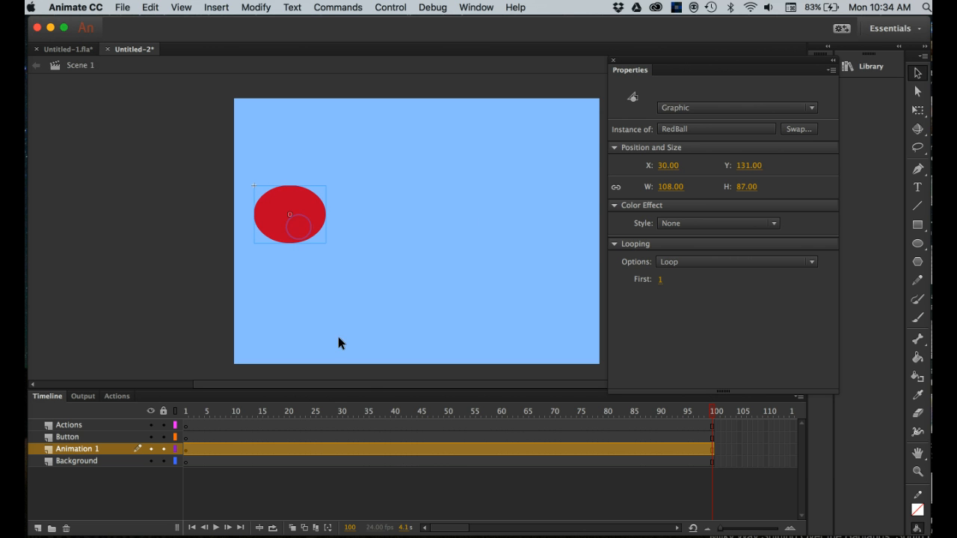
pyautogui.click(375, 435)
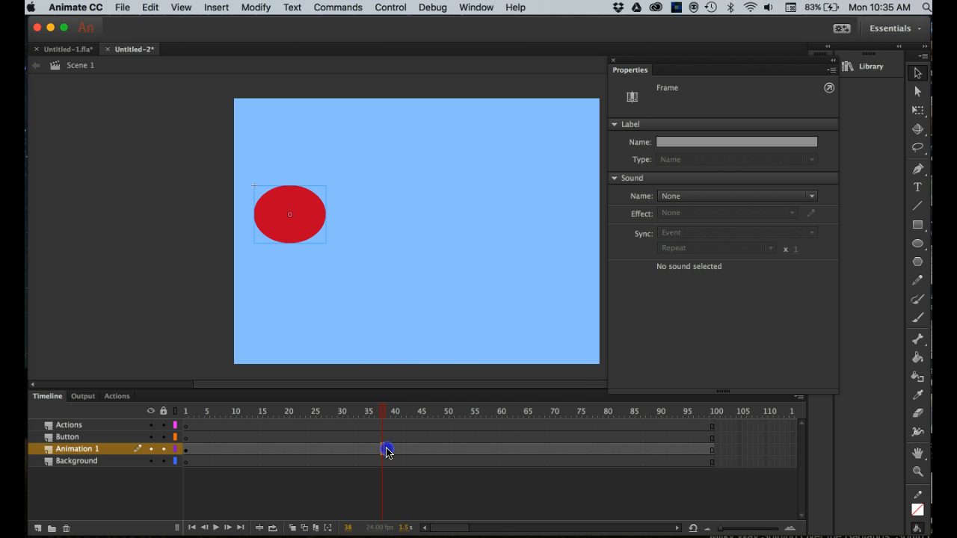
pyautogui.rightClick(388, 452)
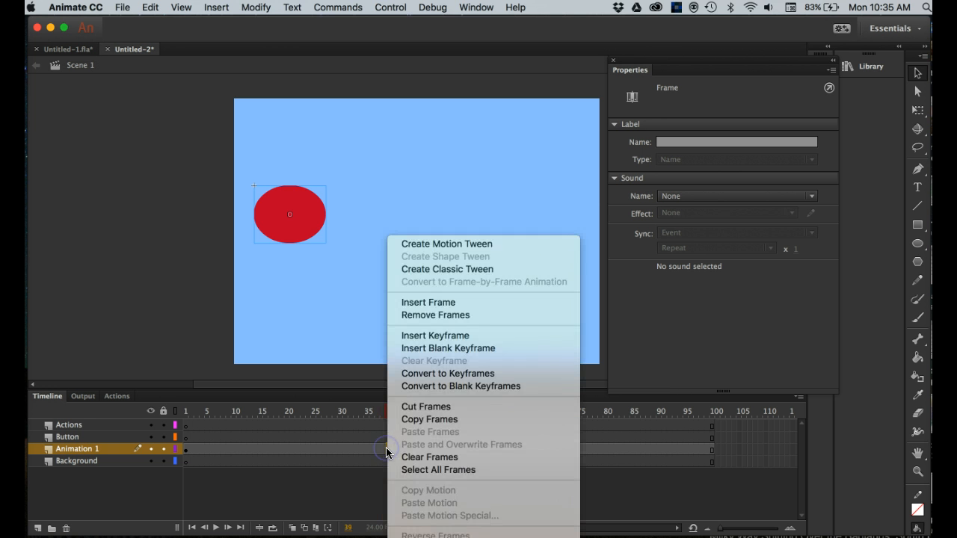
pyautogui.click(435, 245)
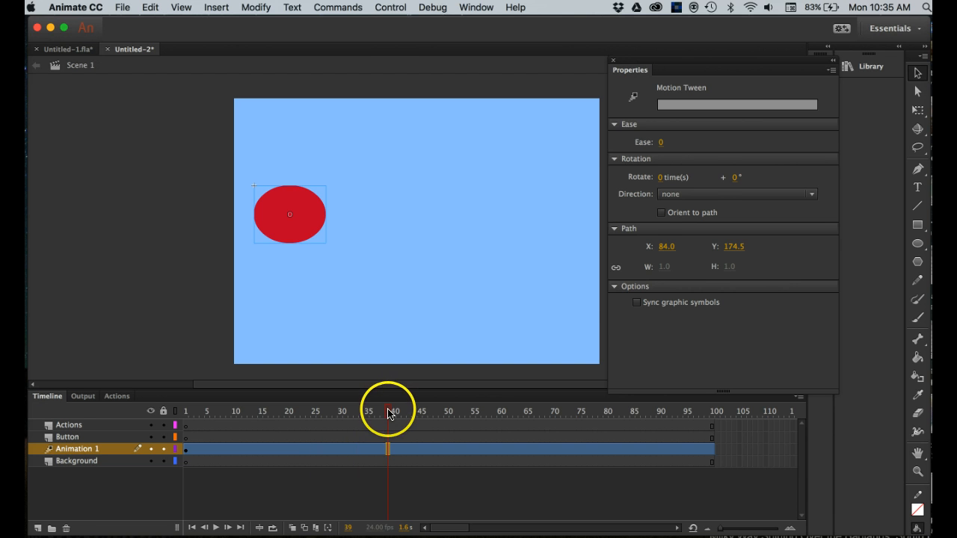
# Step: At frame 100, move the ball horizontally to about X 407 and bend its motion path into an arch peaking above the starting point
pyautogui.moveTo(387, 410); pyautogui.dragTo(716, 421)
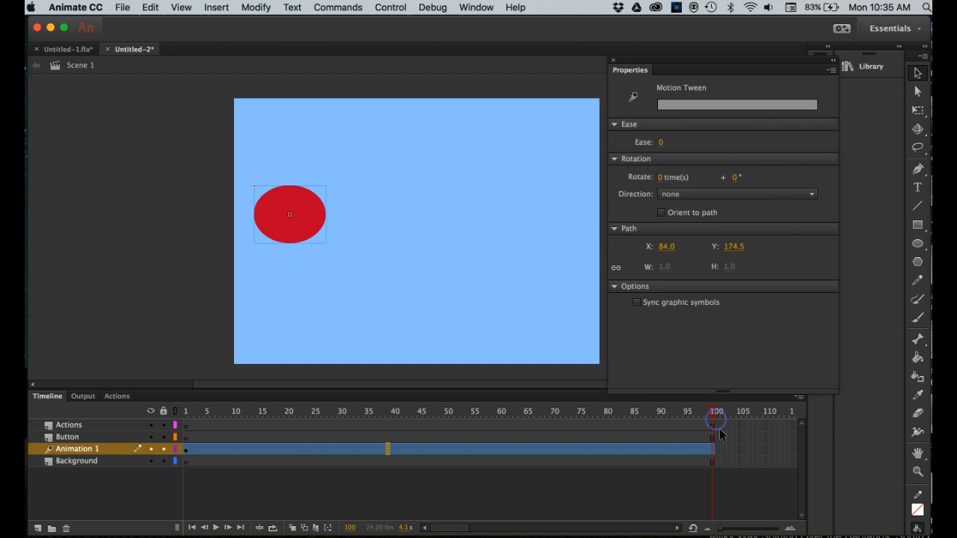
pyautogui.moveTo(309, 226); pyautogui.dragTo(559, 227)
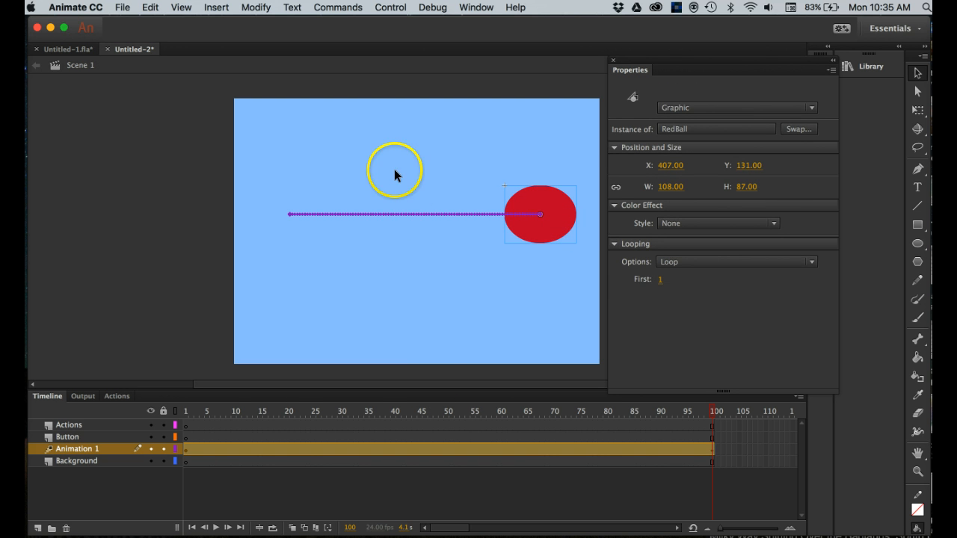
pyautogui.moveTo(353, 214); pyautogui.dragTo(348, 134)
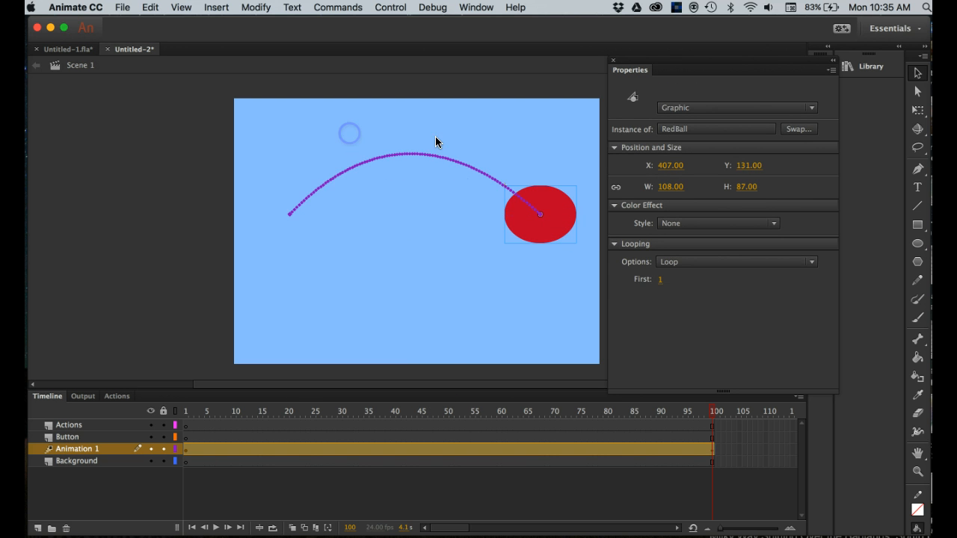
pyautogui.moveTo(468, 166); pyautogui.dragTo(345, 139)
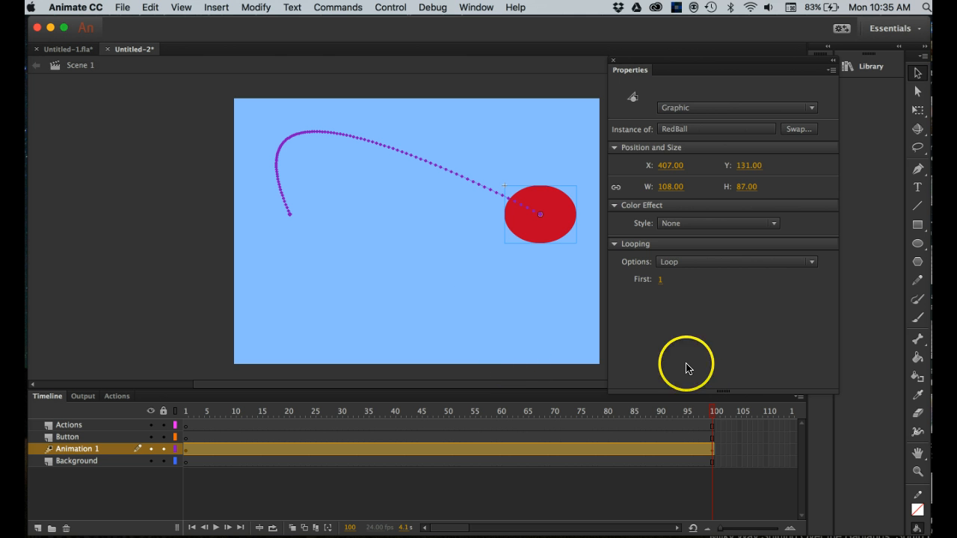
# Step: Preview the ball's motion along the curved path from frame 1, and return the playhead to frame 1
pyautogui.moveTo(712, 410); pyautogui.dragTo(142, 389)
pyautogui.press('Return')
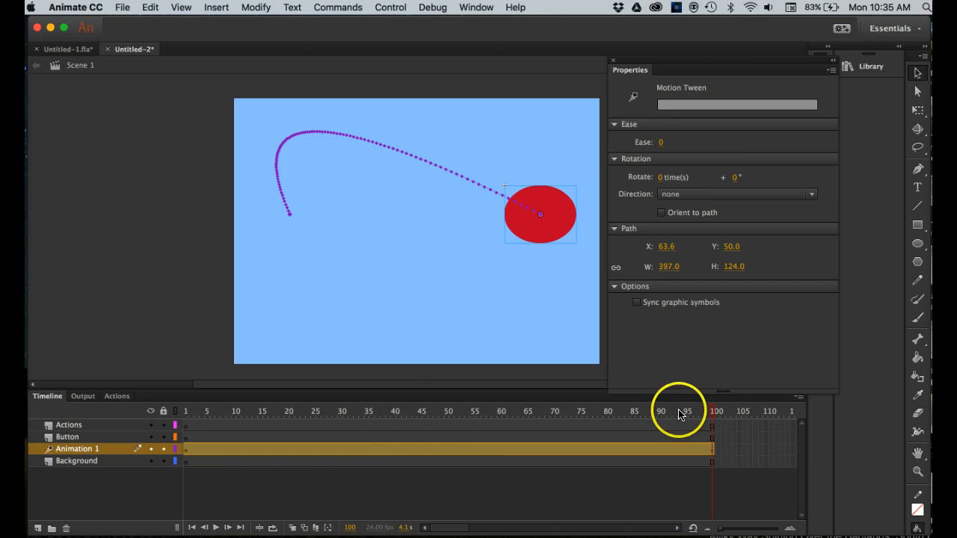
pyautogui.moveTo(710, 414); pyautogui.dragTo(177, 399)
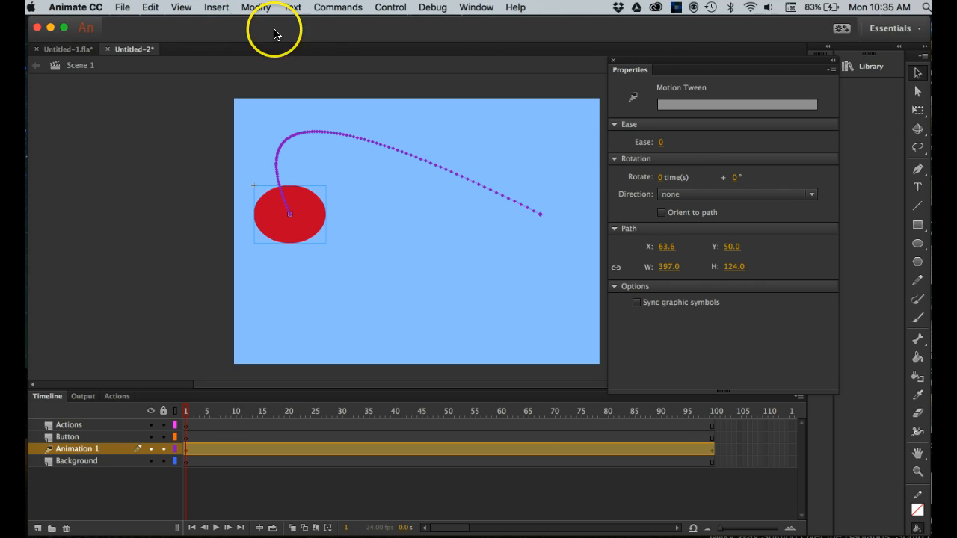
# Step: Insert a second scene into the document
pyautogui.click(215, 7)
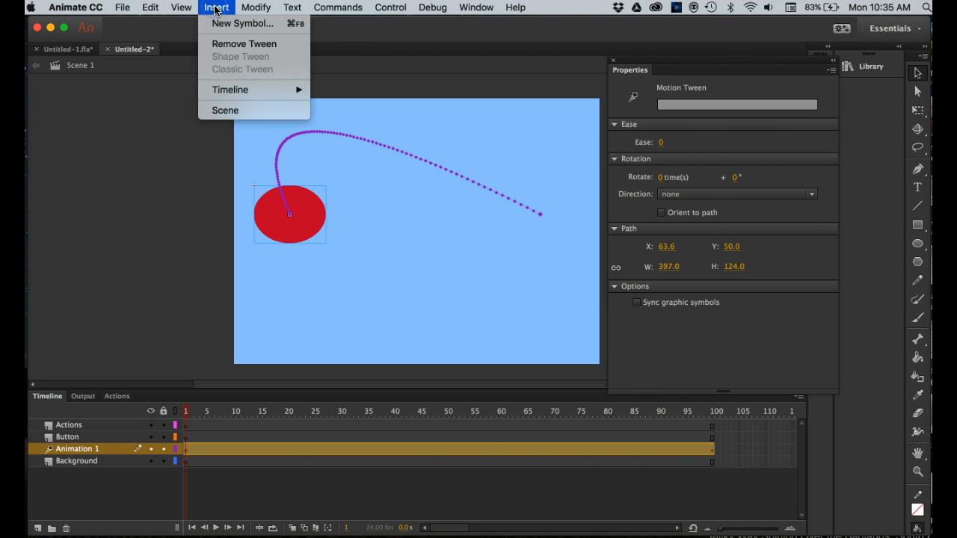
pyautogui.click(222, 112)
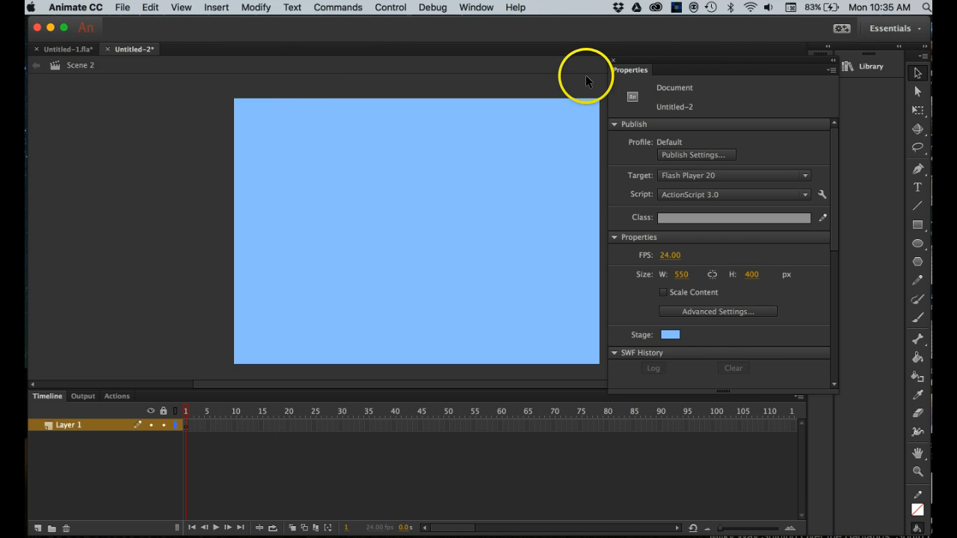
pyautogui.moveTo(680, 60); pyautogui.dragTo(718, 143)
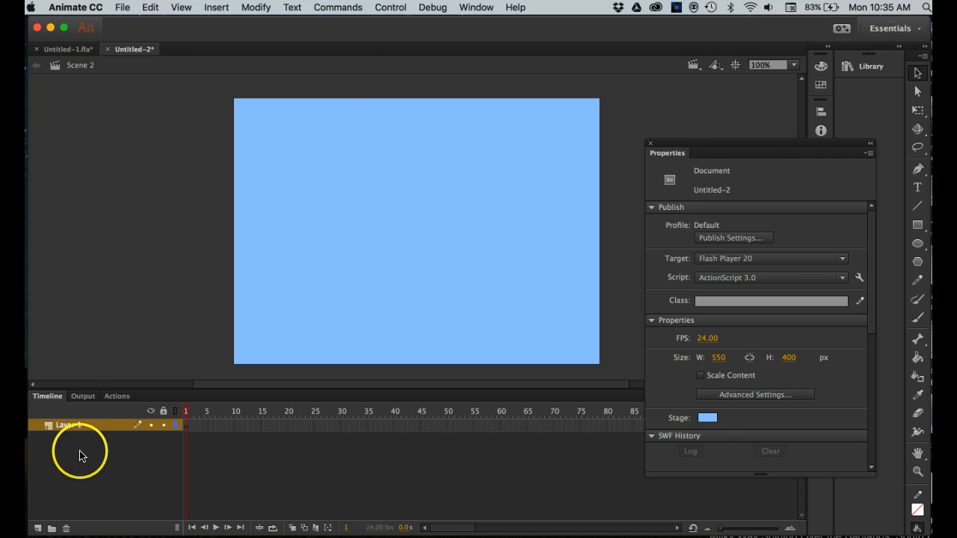
# Step: Add a layer in Scene 2, naming the original layer "Background" and the new one above it "Animation 2-1"
pyautogui.click(38, 527)
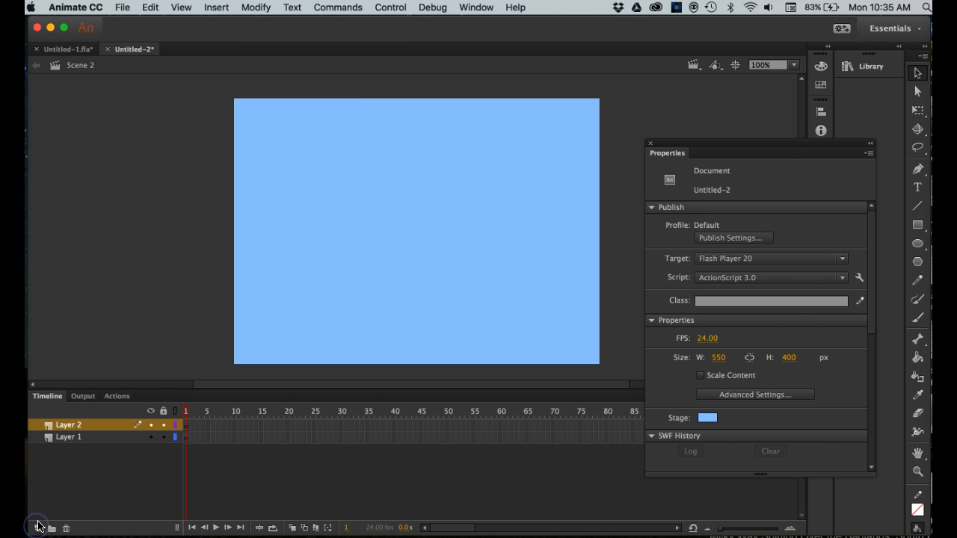
pyautogui.doubleClick(75, 440)
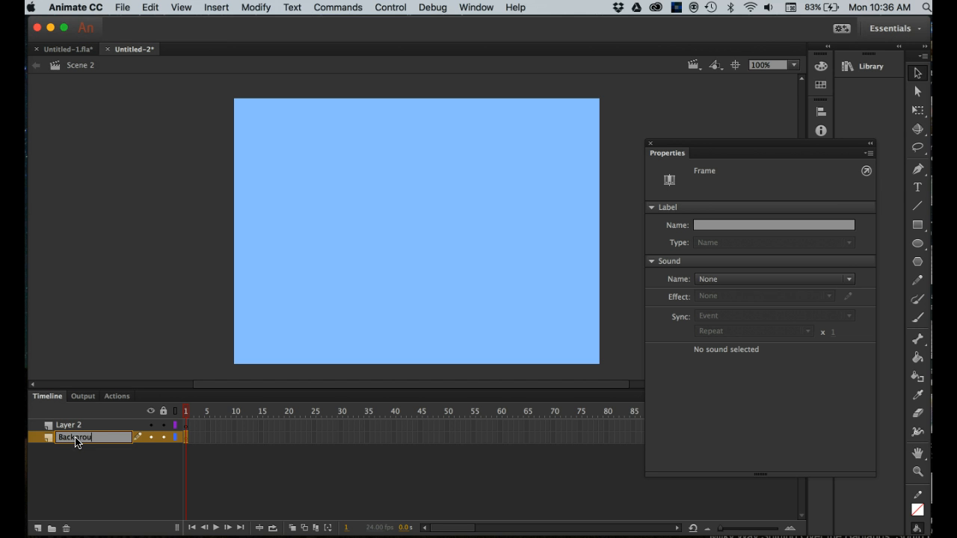
pyautogui.doubleClick(67, 425)
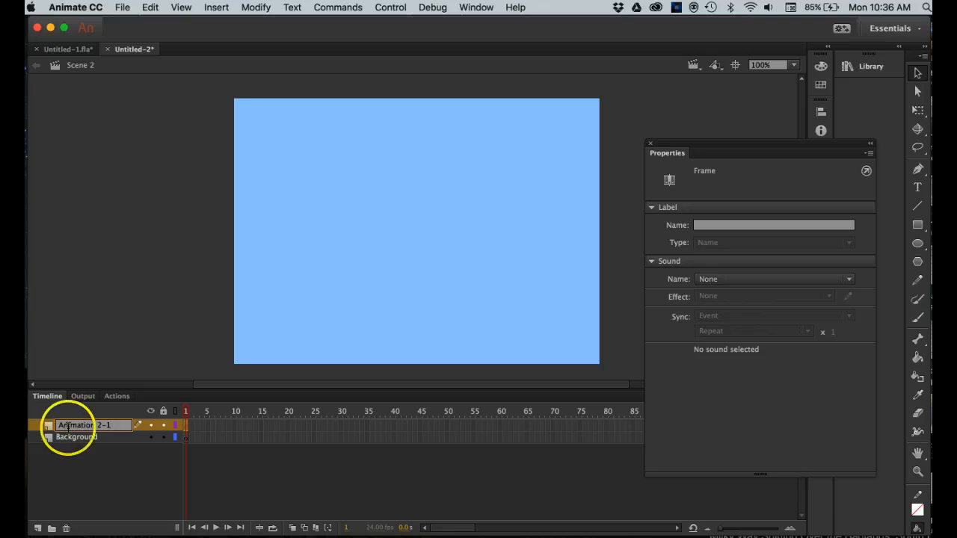
pyautogui.click(85, 477)
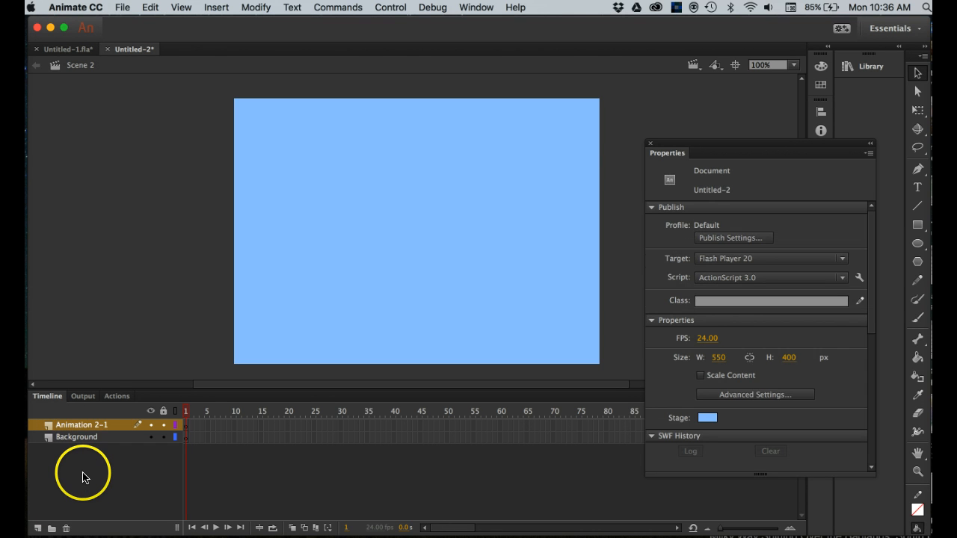
# Step: Add two more layers above Animation 2-1 in Scene 2, named "Back Button" and, at the top, "Actions"
pyautogui.click(38, 529)
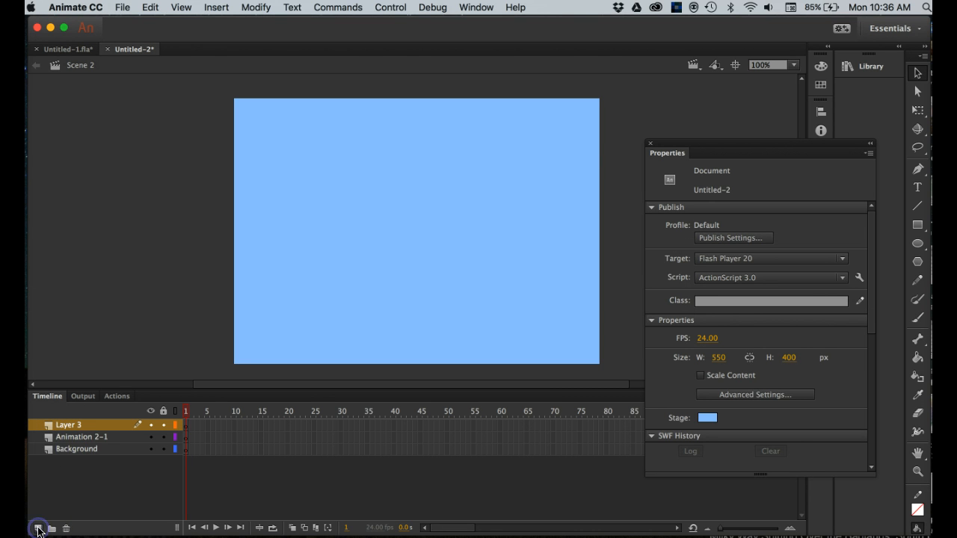
pyautogui.doubleClick(67, 428)
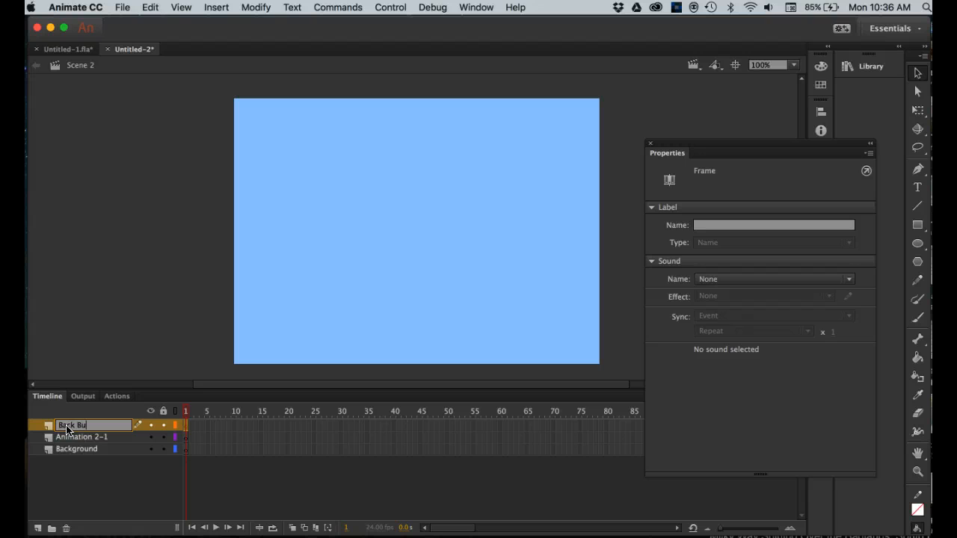
pyautogui.click(37, 528)
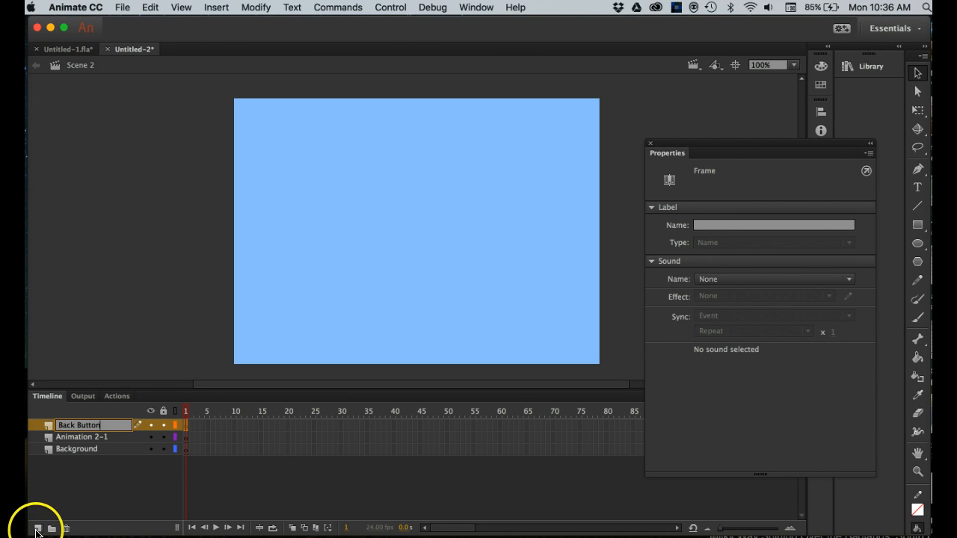
pyautogui.doubleClick(65, 426)
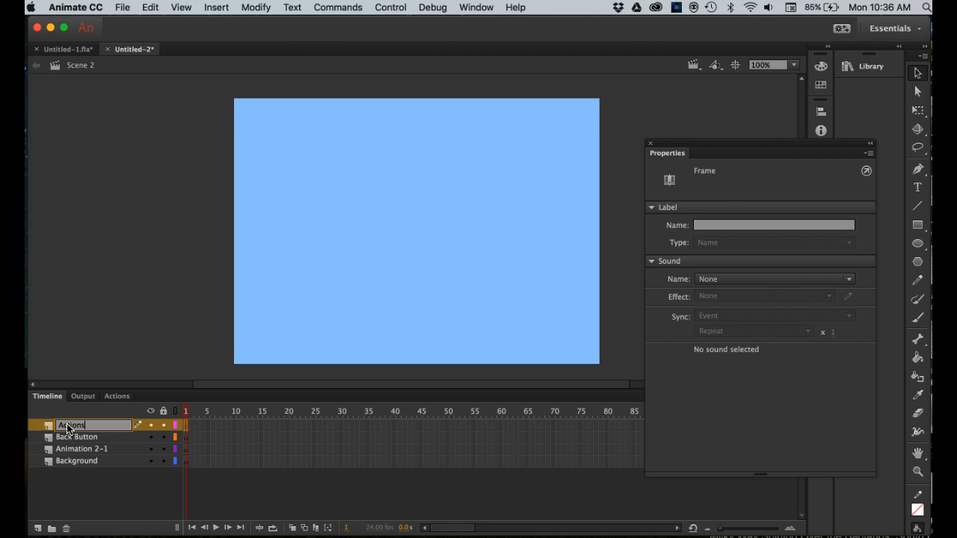
pyautogui.click(80, 503)
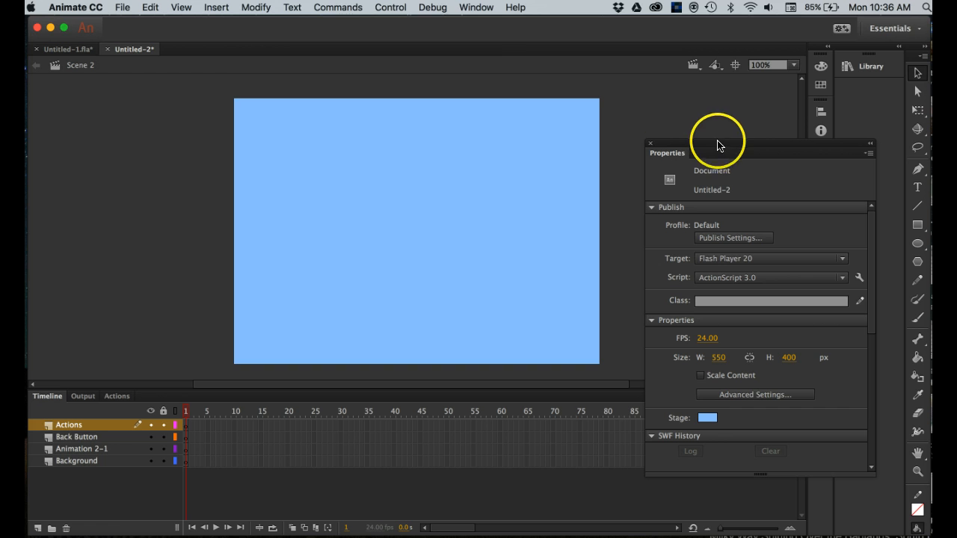
pyautogui.moveTo(718, 143); pyautogui.dragTo(688, 85)
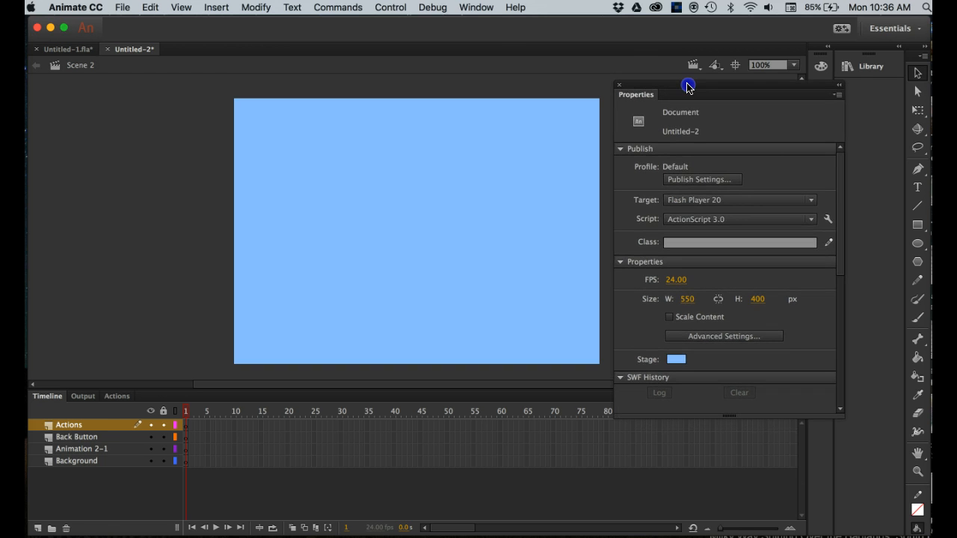
# Step: Extend all four Scene 2 layers to frame 100 by inserting frames
pyautogui.click(85, 449)
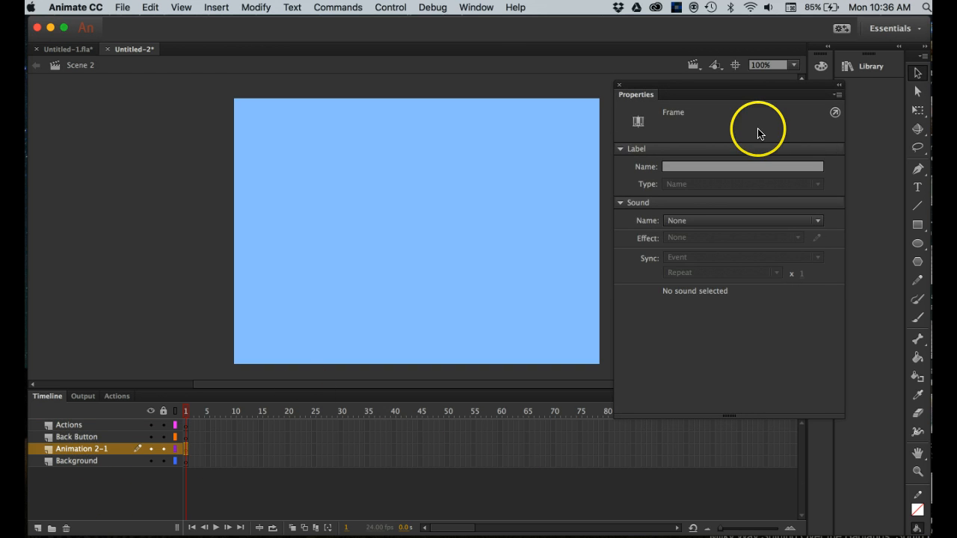
pyautogui.click(753, 67)
pyautogui.moveTo(753, 85); pyautogui.dragTo(750, 41)
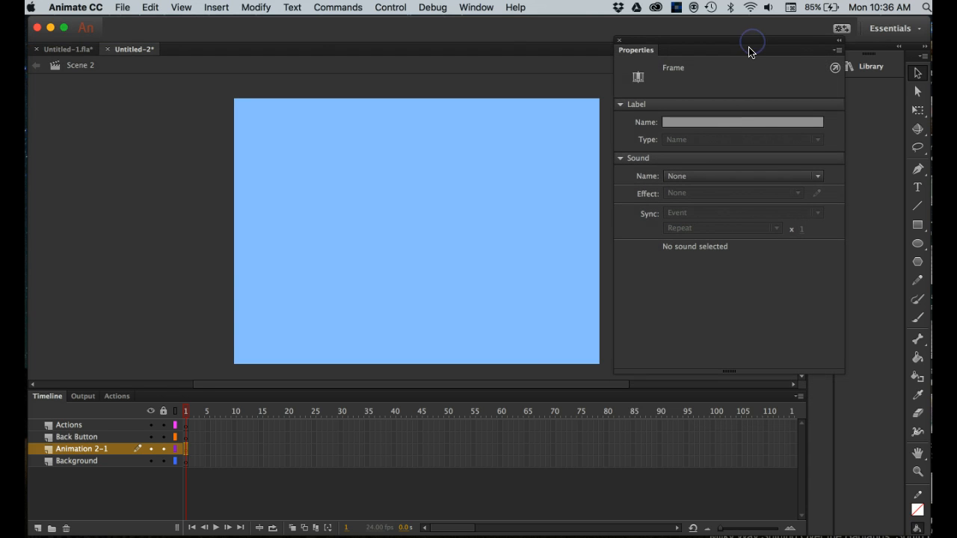
pyautogui.click(713, 424)
pyautogui.moveTo(714, 442); pyautogui.dragTo(712, 458)
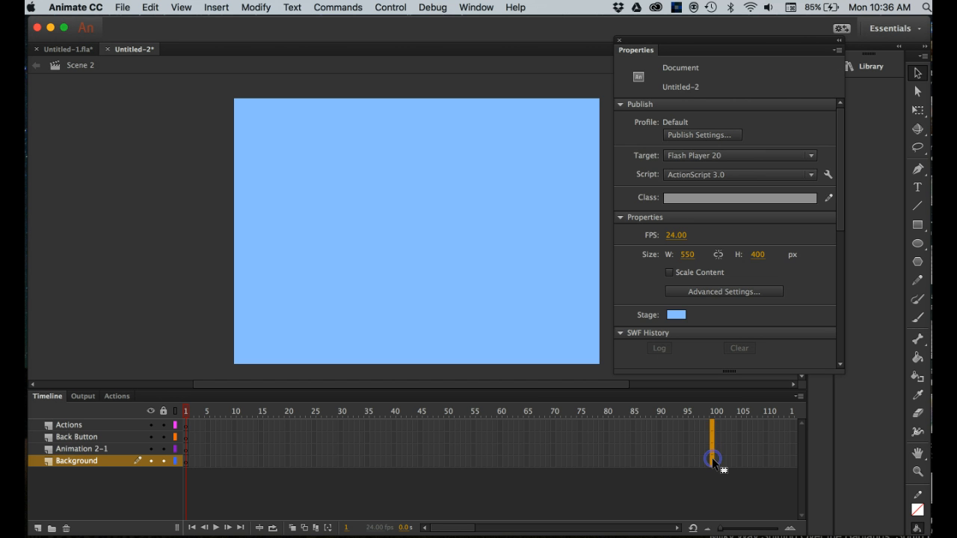
pyautogui.click(711, 459)
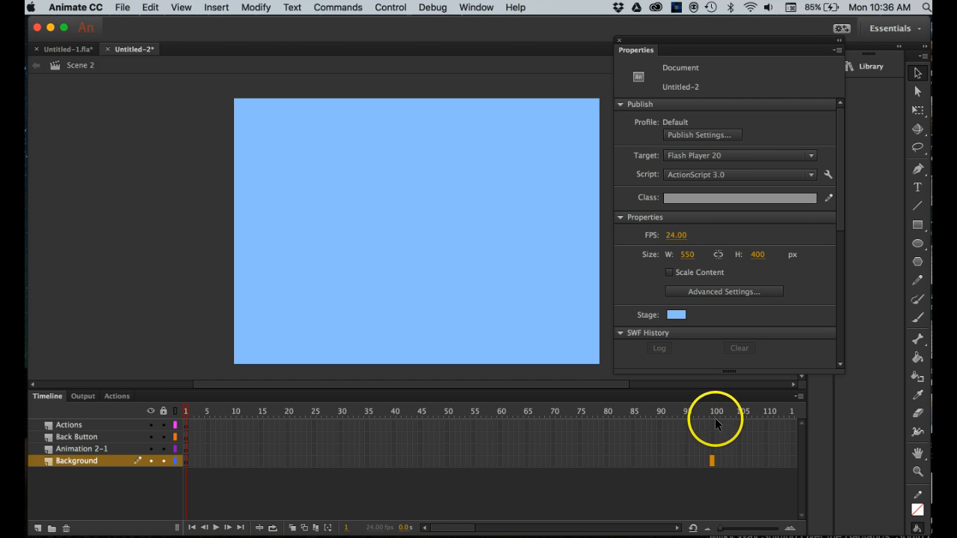
pyautogui.moveTo(713, 423); pyautogui.dragTo(713, 454)
pyautogui.rightClick(711, 453)
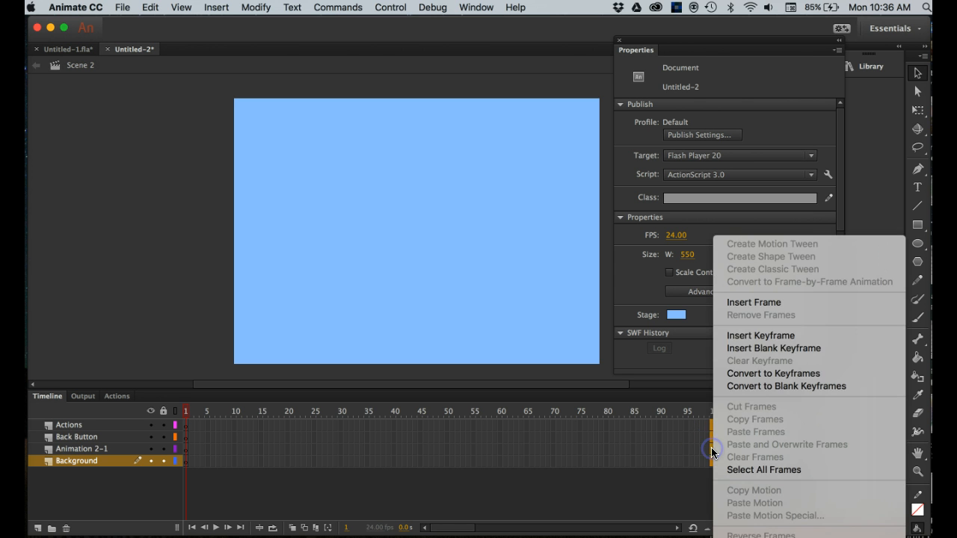
pyautogui.click(753, 302)
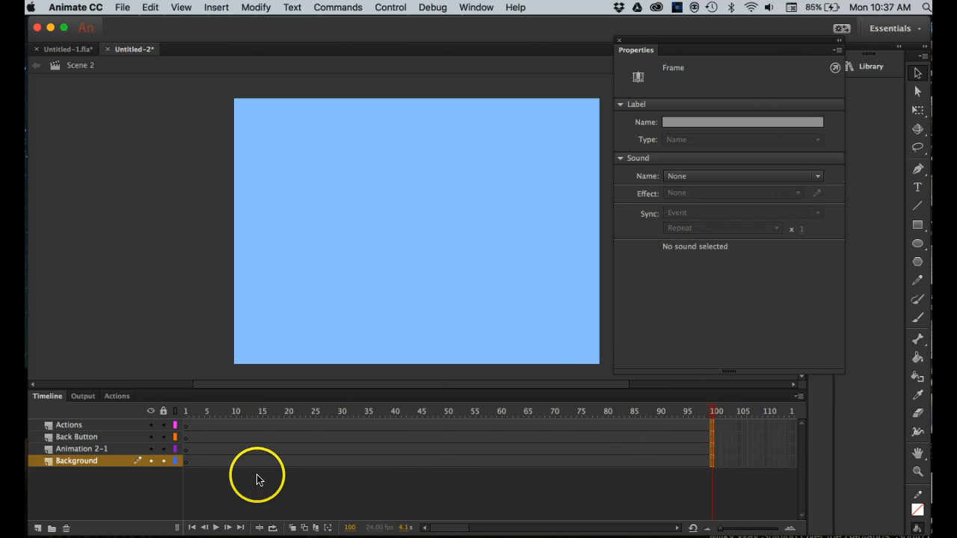
# Step: Draw a red rectangle about 119 by 98 px, right of the stage's center, on frame 1 of the Animation 2-1 layer
pyautogui.click(107, 450)
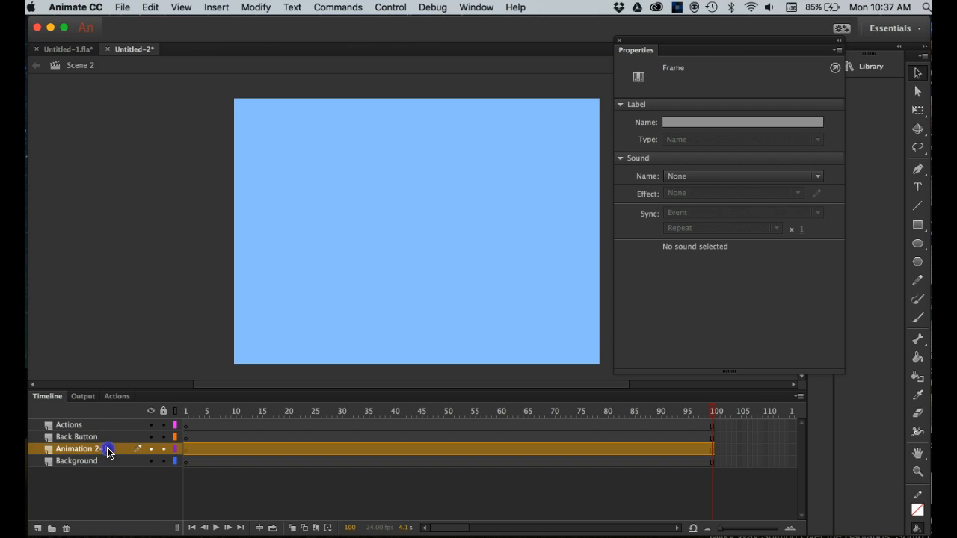
pyautogui.click(196, 485)
pyautogui.click(185, 449)
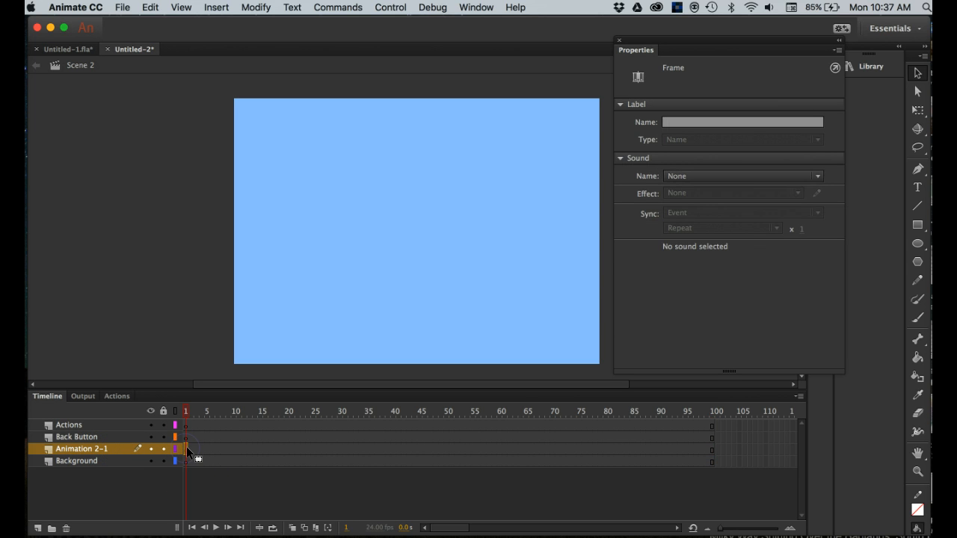
pyautogui.click(916, 225)
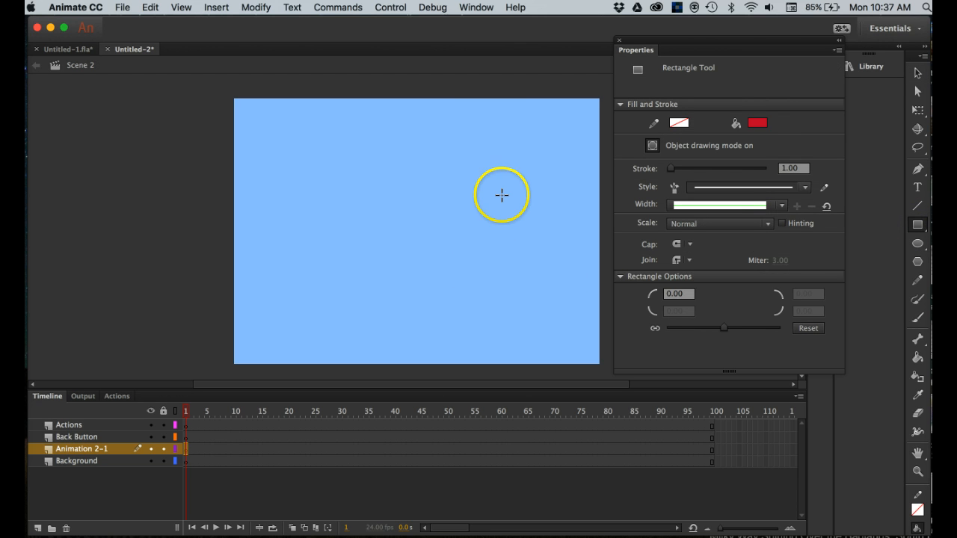
pyautogui.moveTo(492, 189)
pyautogui.mouseDown()
pyautogui.moveTo(512, 215)
pyautogui.moveTo(567, 233)
pyautogui.moveTo(569, 252)
pyautogui.mouseUp()
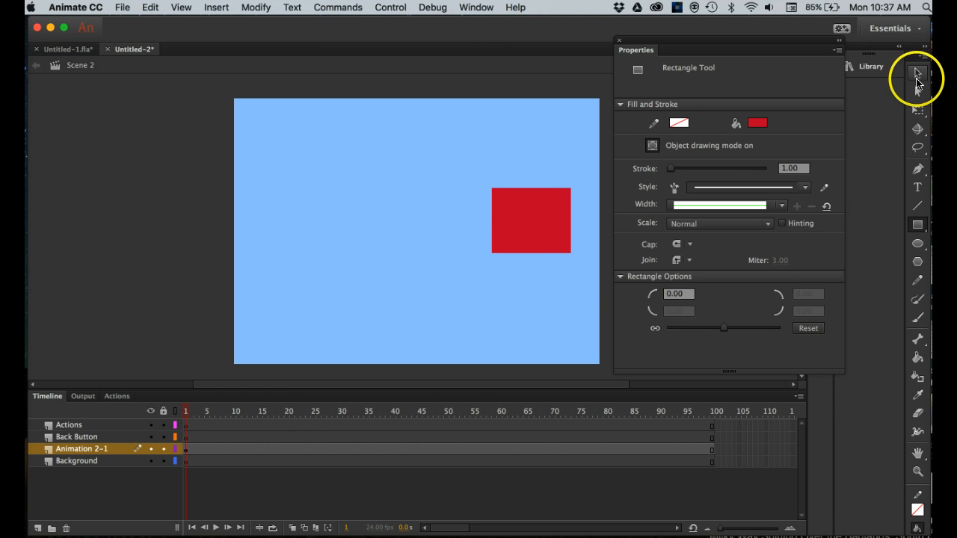
# Step: Convert the red rectangle into a graphic symbol named RedSquare
pyautogui.click(916, 78)
pyautogui.click(542, 226)
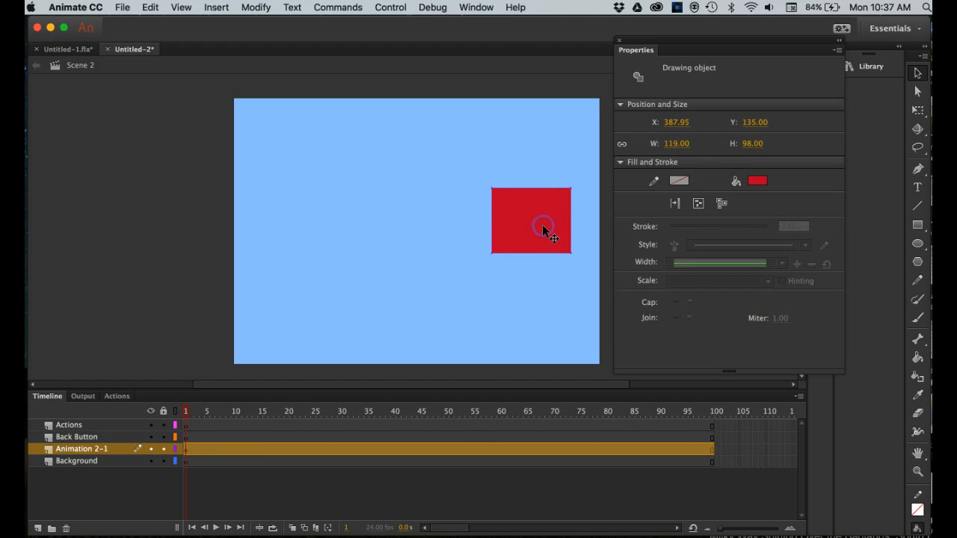
pyautogui.click(865, 71)
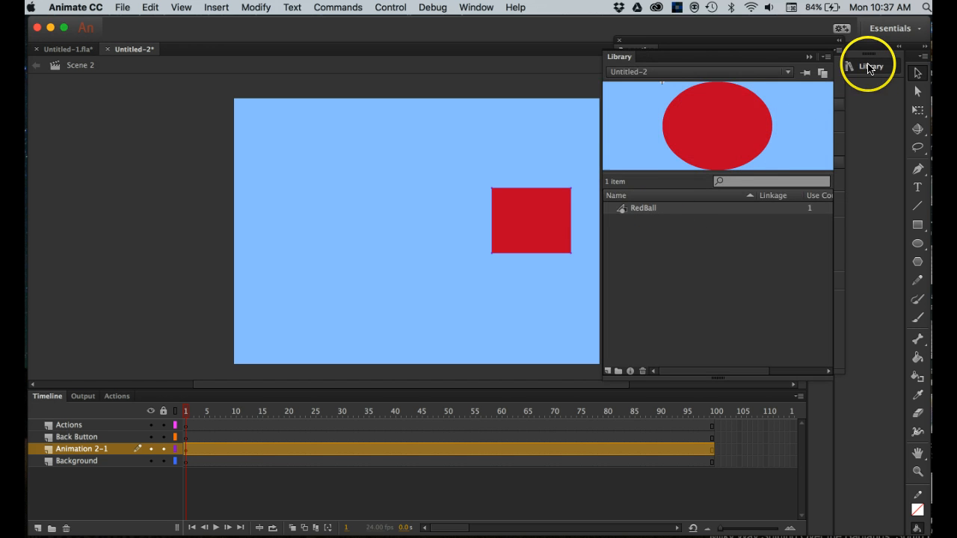
pyautogui.click(538, 235)
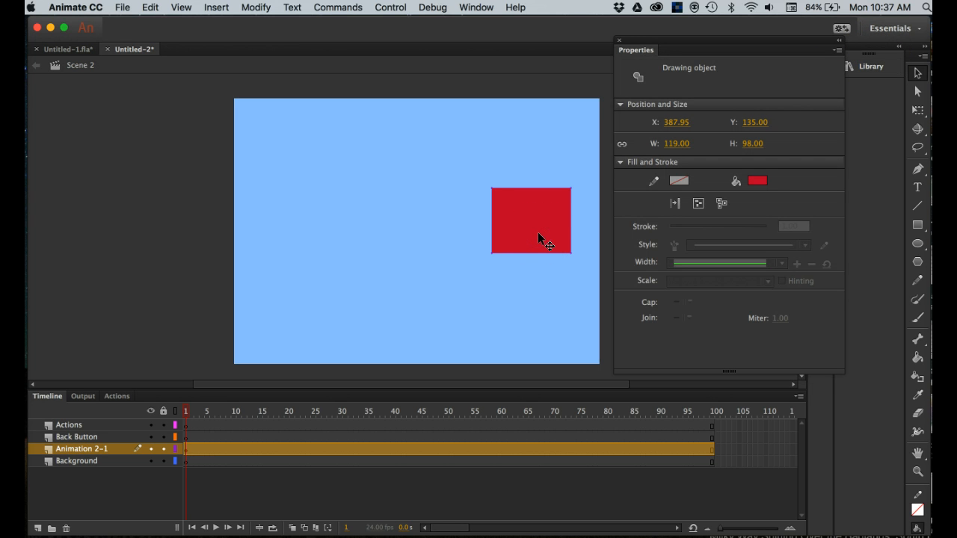
pyautogui.rightClick(538, 235)
pyautogui.moveTo(601, 419)
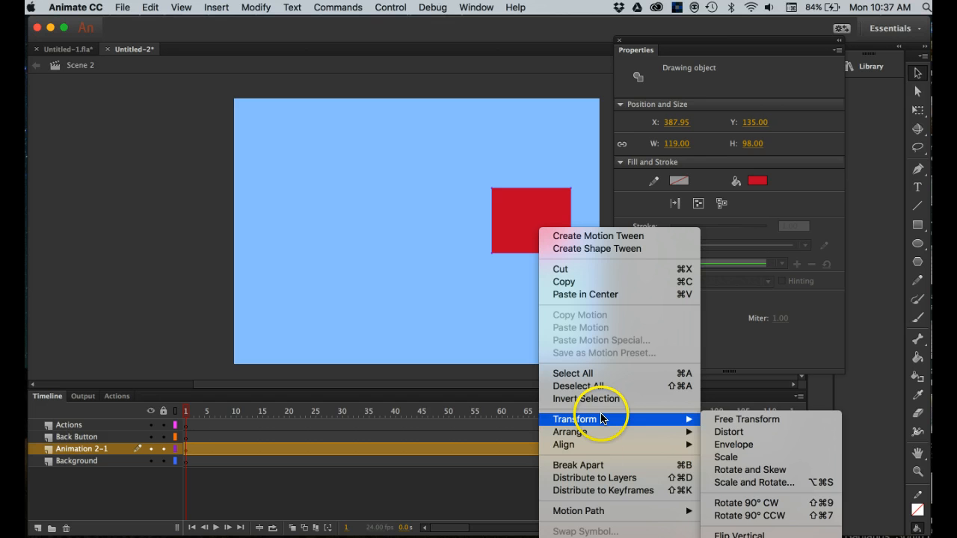
pyautogui.click(597, 537)
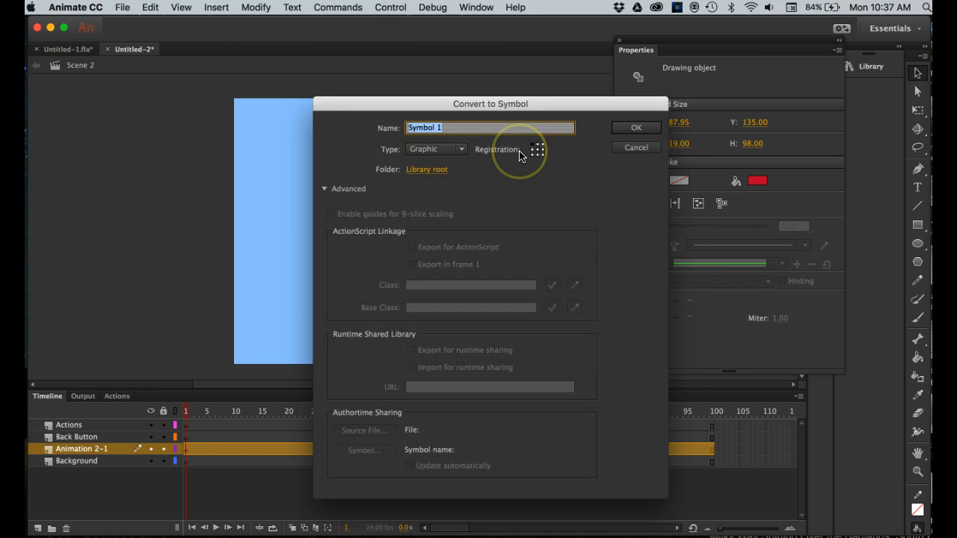
pyautogui.write('RedSquare')
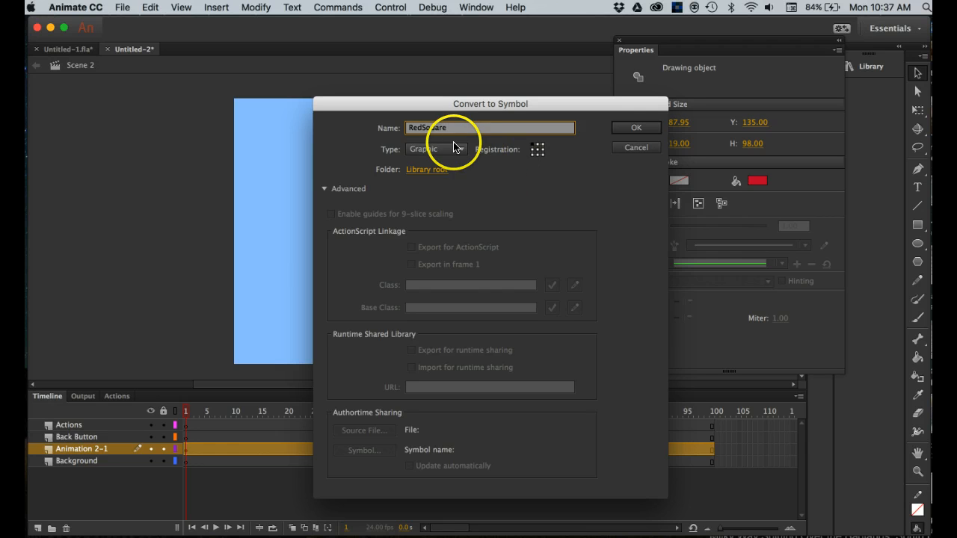
pyautogui.click(640, 127)
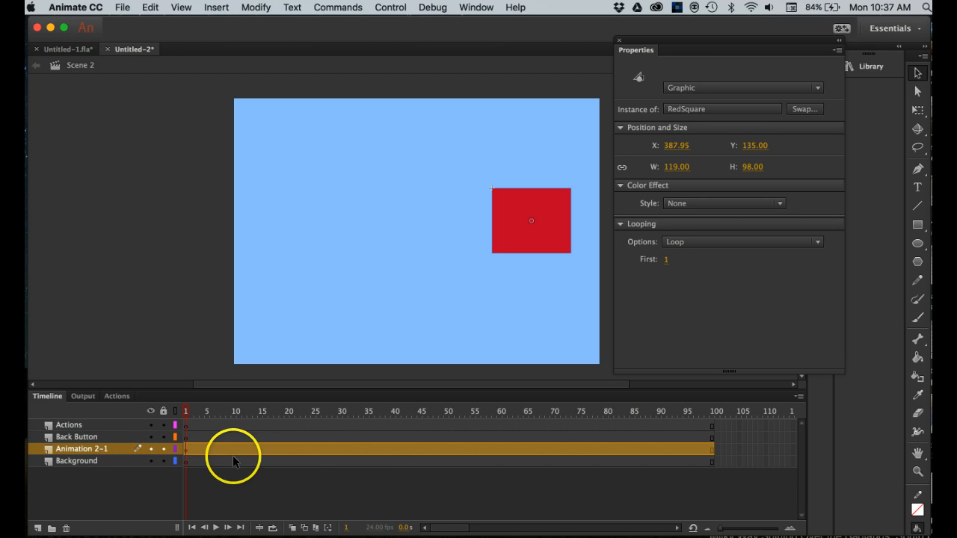
# Step: Create a motion tween on Animation 2-1 and move the square at frame 100 to the stage's upper-left area, about X 24, Y 29
pyautogui.rightClick(400, 447)
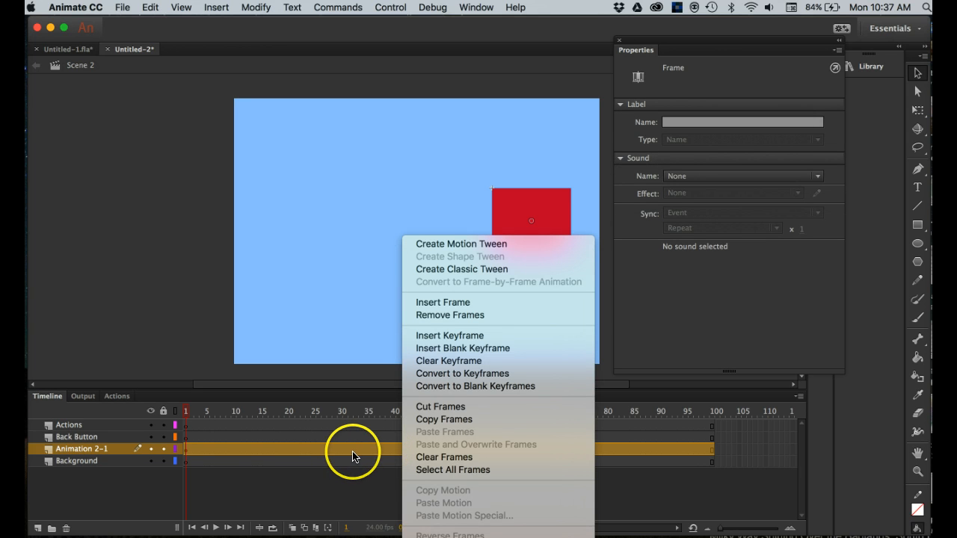
pyautogui.click(457, 244)
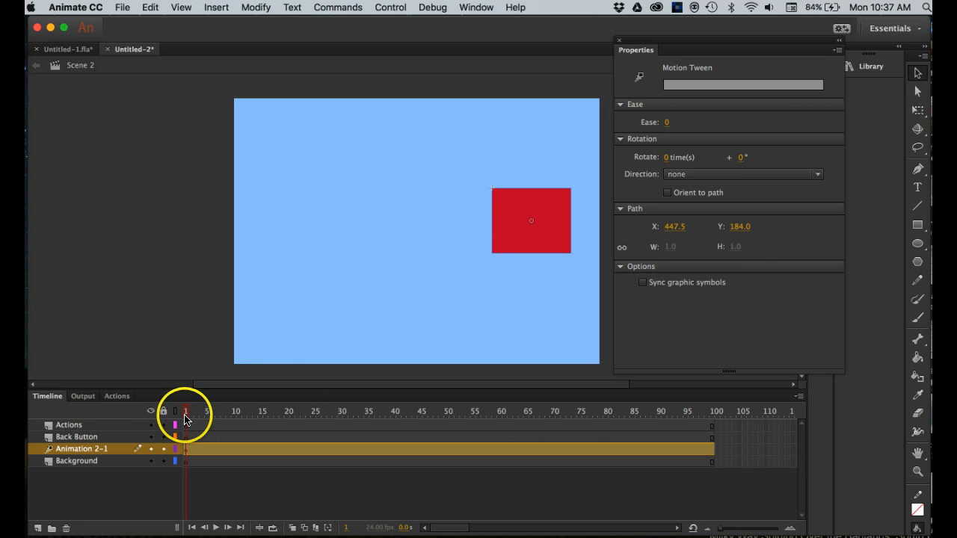
pyautogui.moveTo(185, 420); pyautogui.dragTo(533, 393)
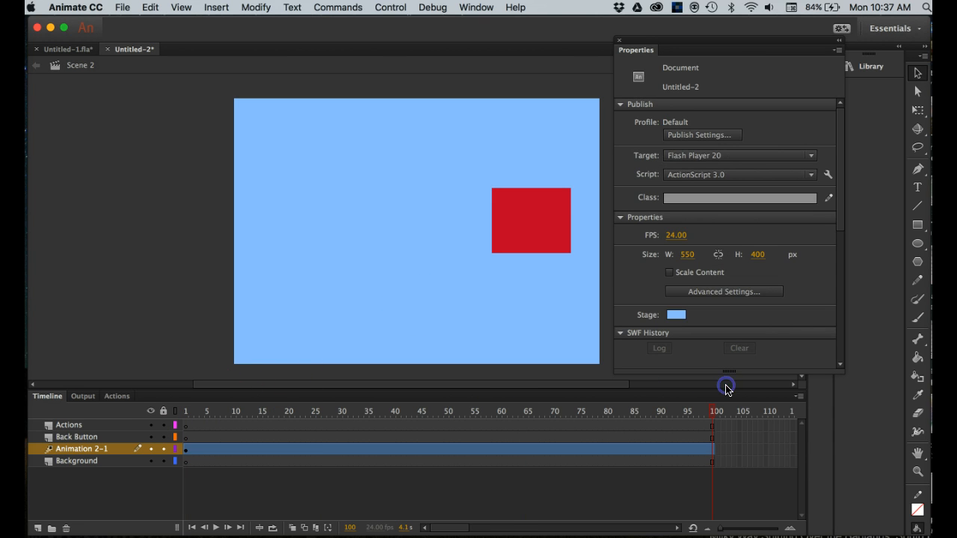
pyautogui.click(714, 447)
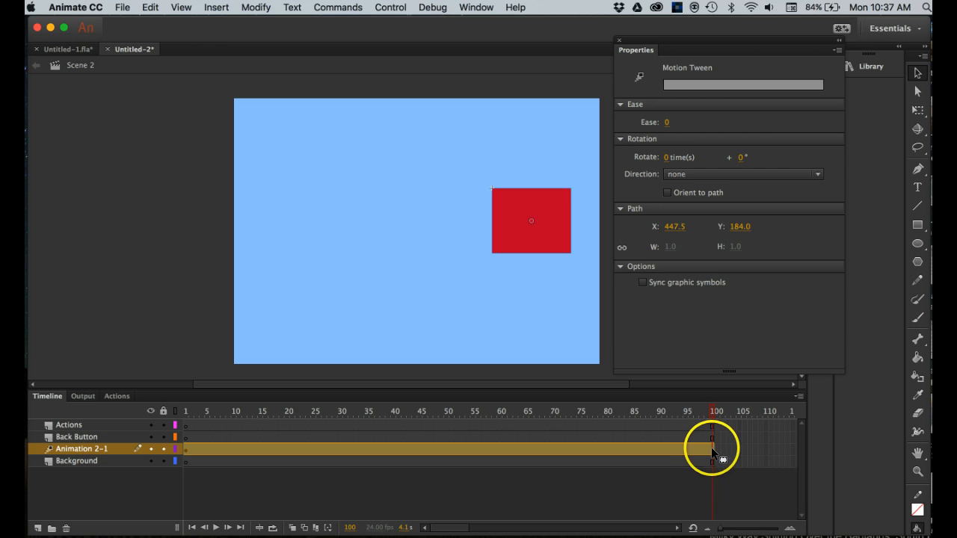
pyautogui.click(712, 448)
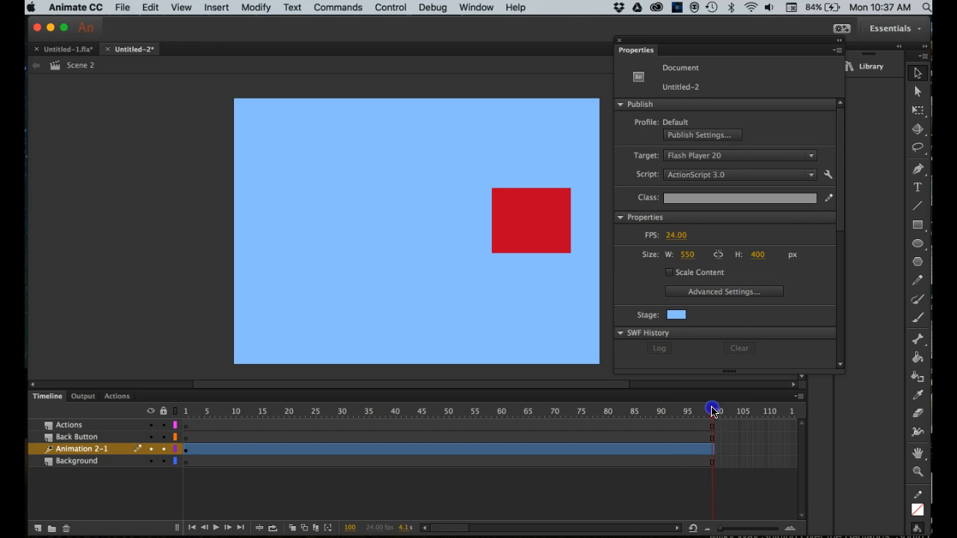
pyautogui.moveTo(713, 411); pyautogui.dragTo(700, 409)
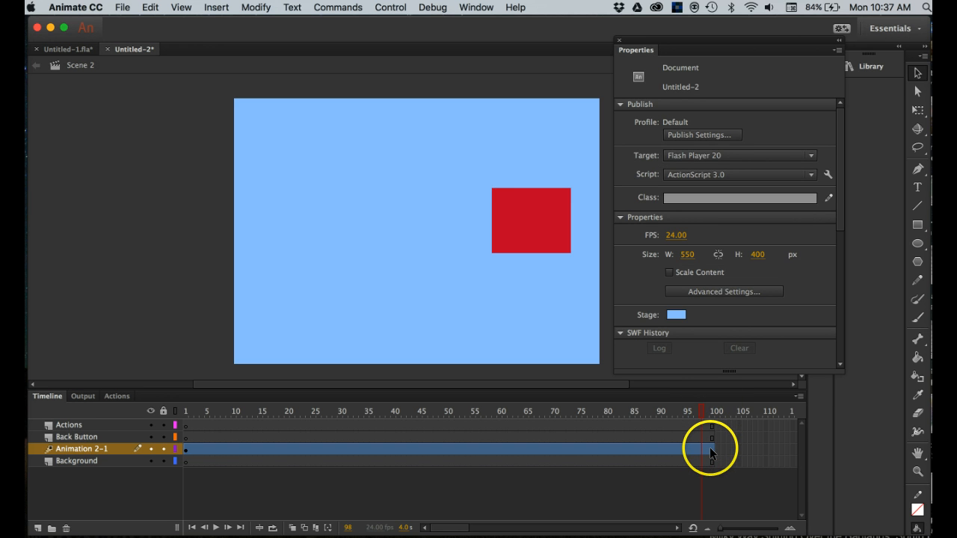
pyautogui.click(711, 450)
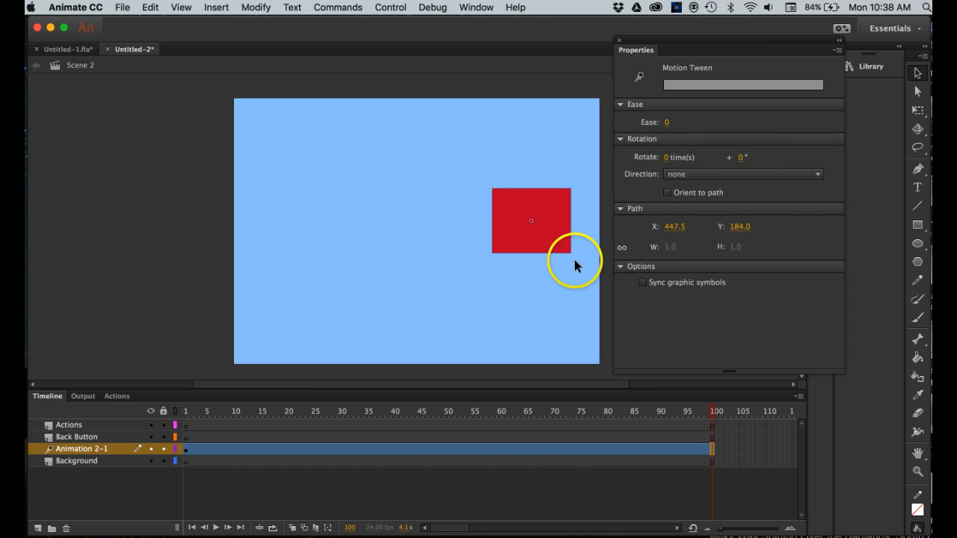
pyautogui.moveTo(535, 229); pyautogui.dragTo(293, 157)
# Step: Bend the square's motion path downward into a curve and preview the motion, returning the playhead to frame 1
pyautogui.moveTo(417, 188); pyautogui.dragTo(383, 249)
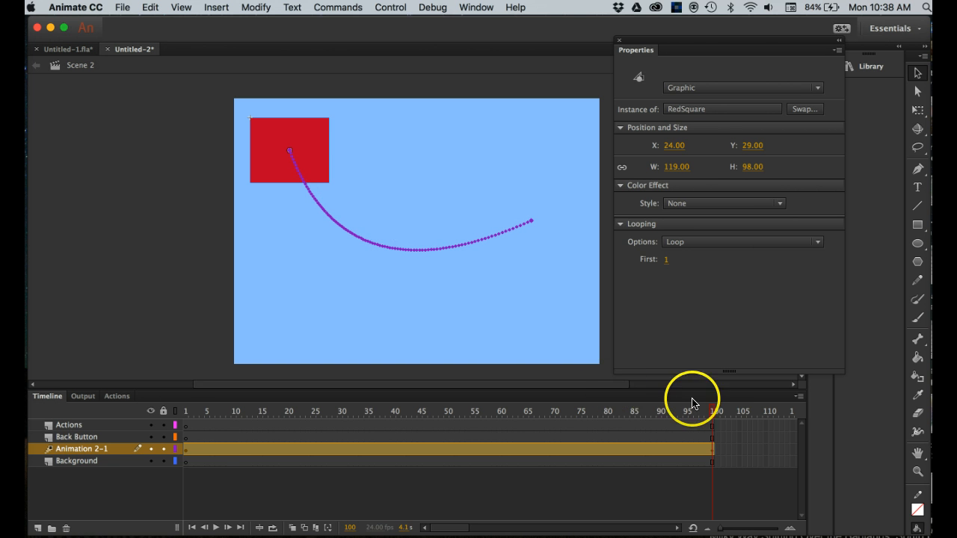
pyautogui.moveTo(711, 416); pyautogui.dragTo(653, 411)
pyautogui.moveTo(568, 378); pyautogui.dragTo(180, 396)
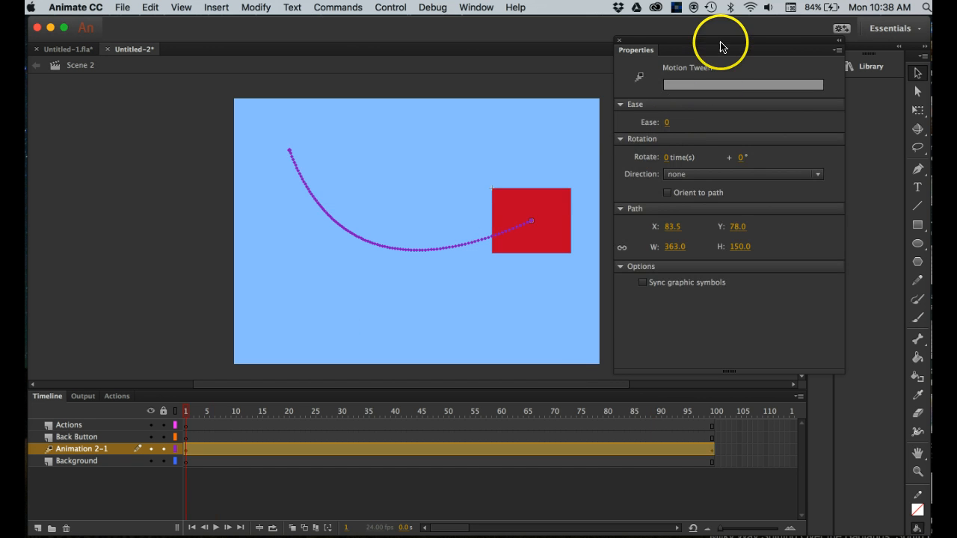
# Step: Switch between Scene 1 and Scene 2 to compare them, ending in Scene 1, and keep the Properties panel clear of the scene controls
pyautogui.moveTo(721, 41); pyautogui.dragTo(732, 150)
pyautogui.click(695, 65)
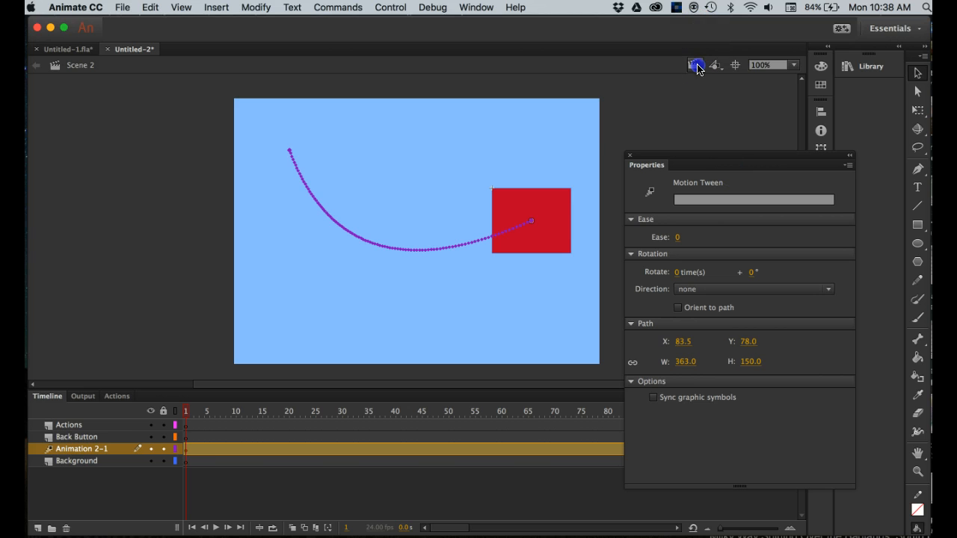
pyautogui.click(706, 81)
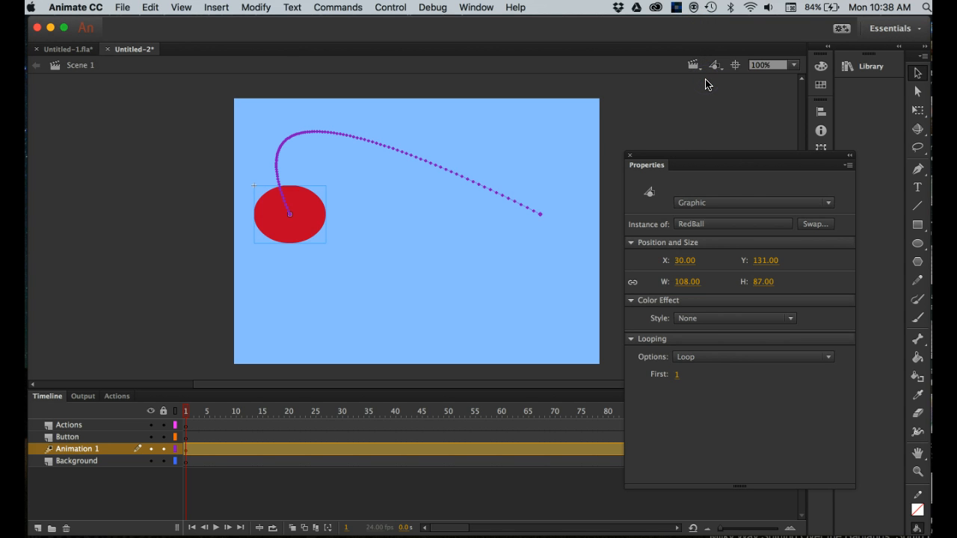
pyautogui.click(694, 65)
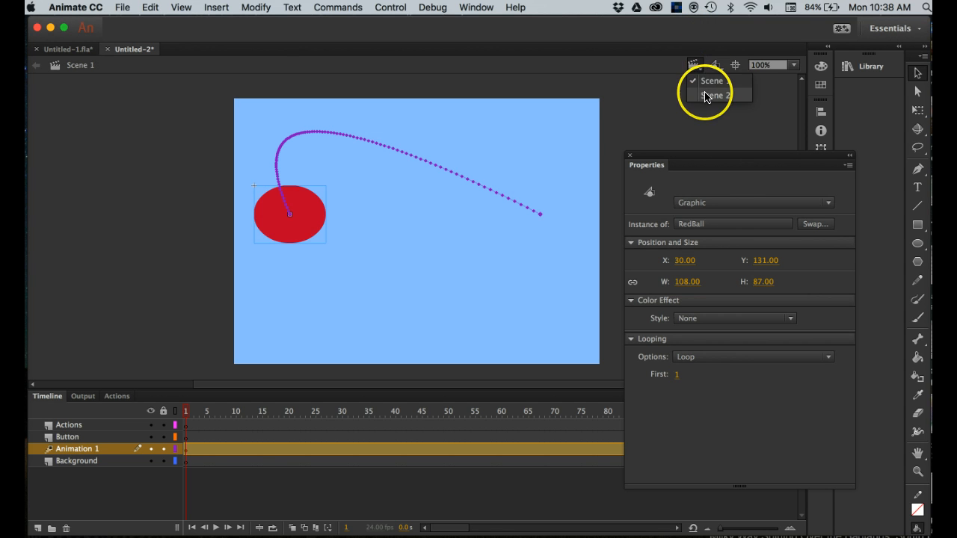
pyautogui.click(705, 96)
pyautogui.click(693, 66)
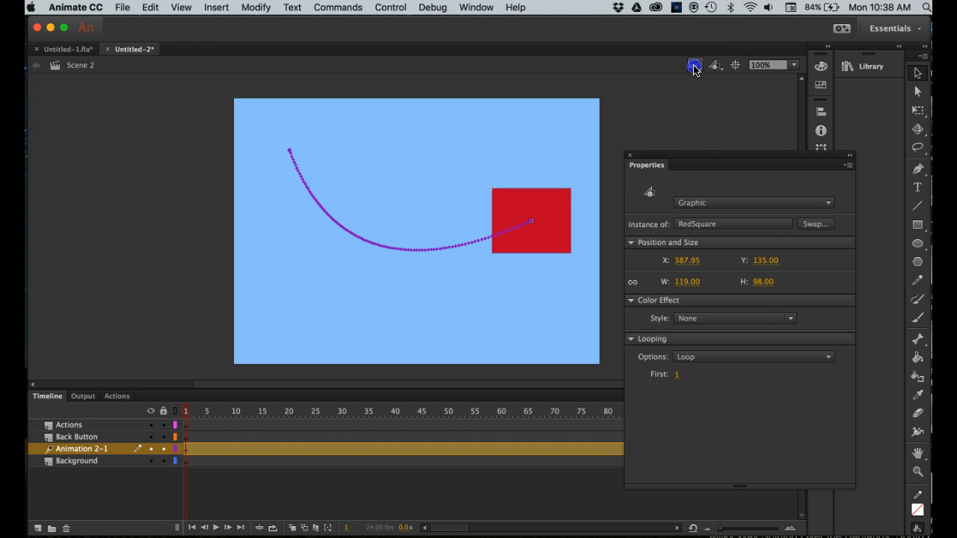
pyautogui.click(705, 82)
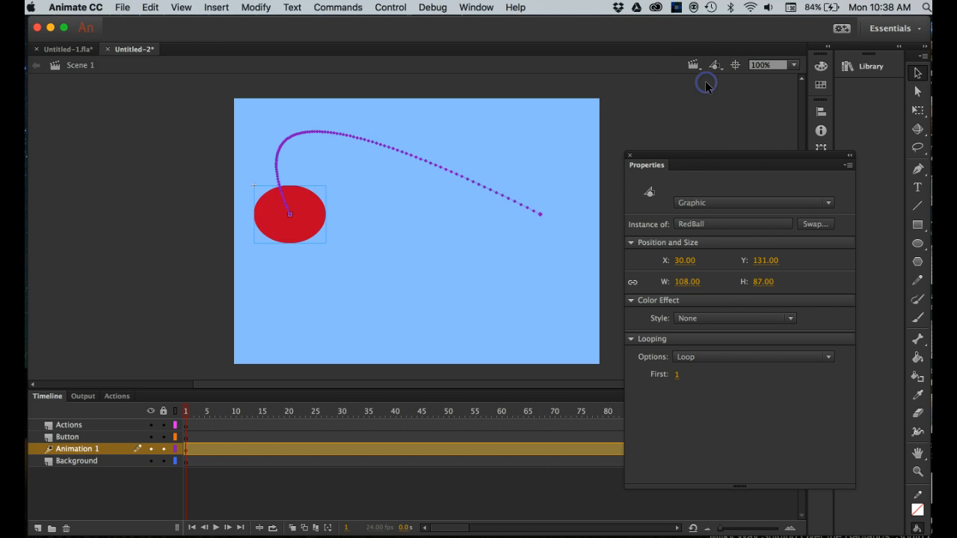
pyautogui.moveTo(674, 157); pyautogui.dragTo(659, 70)
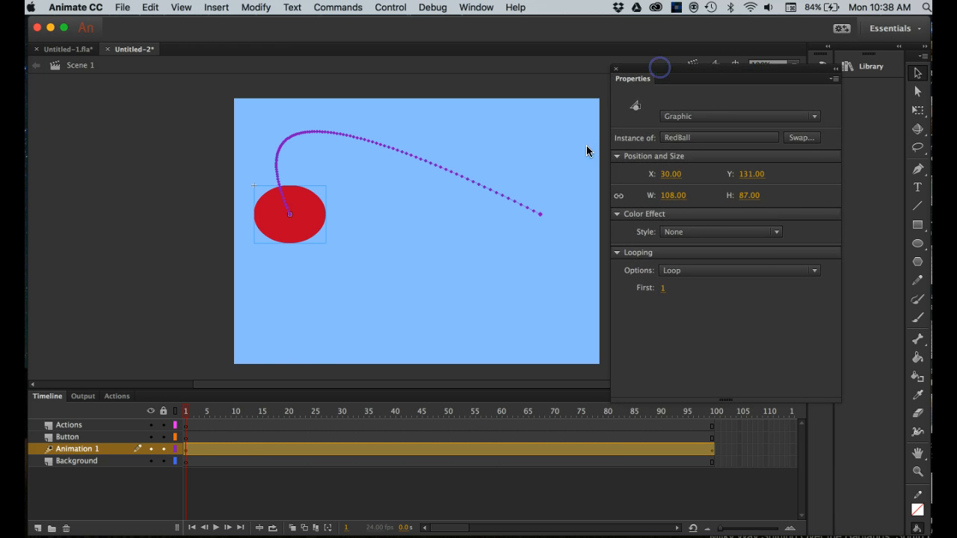
# Step: Insert a keyframe at frame 91 on the Button layer of Scene 1
pyautogui.click(185, 437)
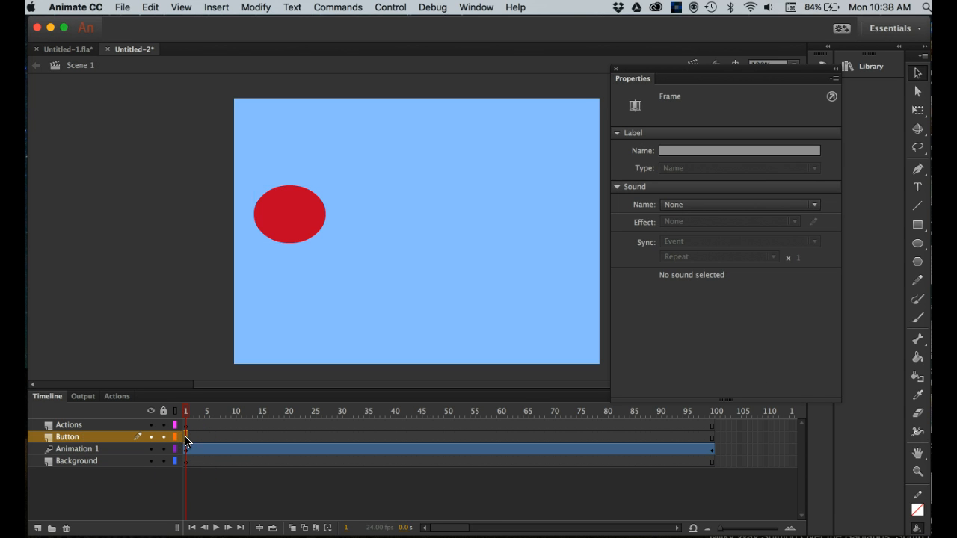
pyautogui.click(663, 436)
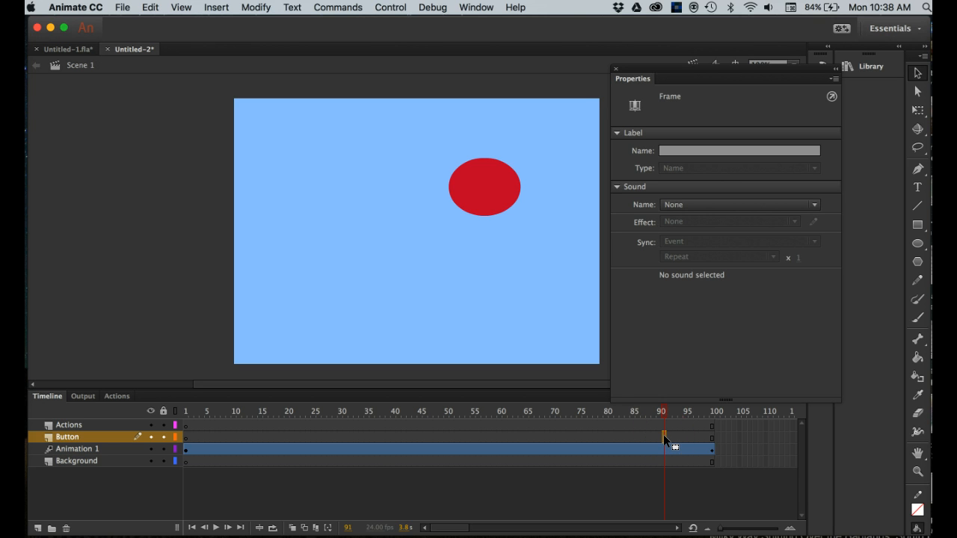
pyautogui.rightClick(663, 435)
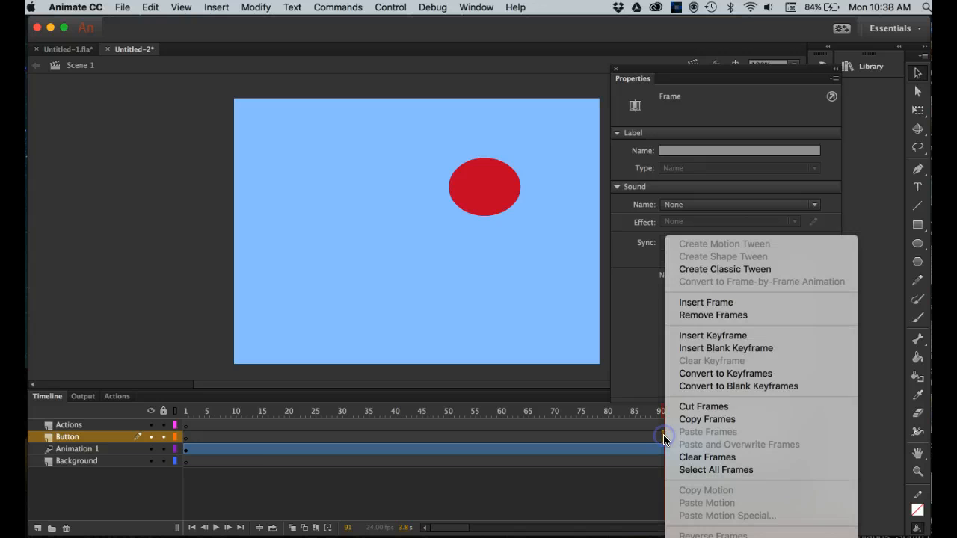
pyautogui.click(714, 336)
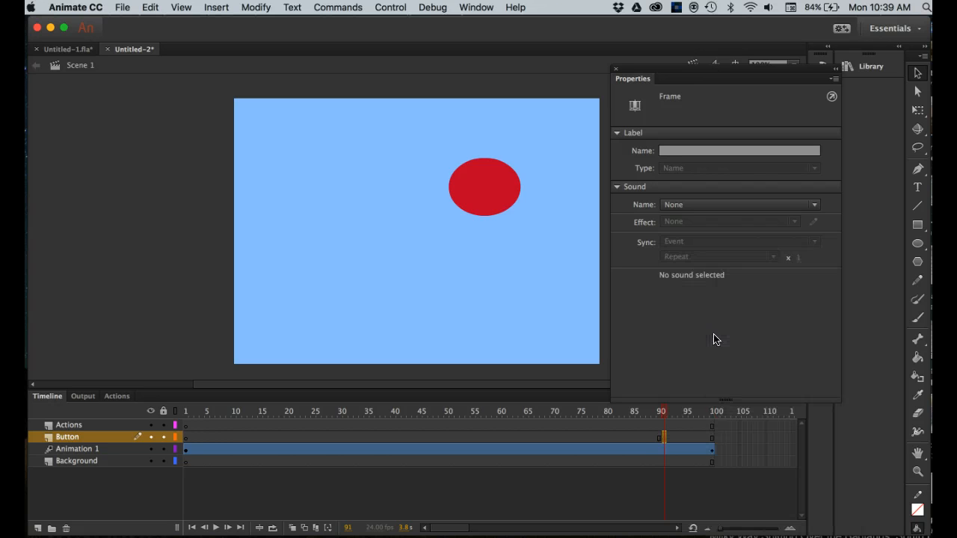
pyautogui.click(678, 434)
# Step: Draw a yellow rectangle without stroke, about 94 by 35 px, in the stage's lower-right corner
pyautogui.click(917, 224)
pyautogui.click(754, 151)
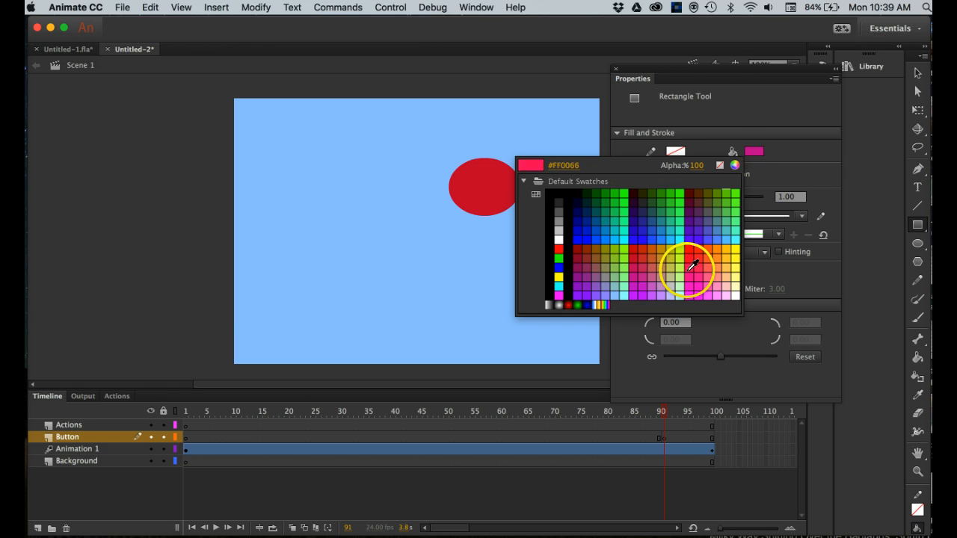
pyautogui.click(735, 269)
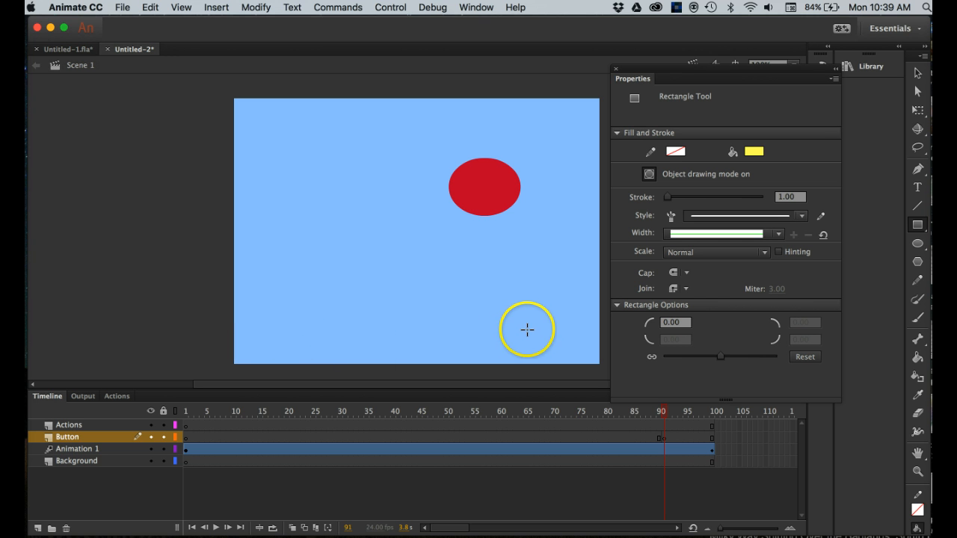
pyautogui.moveTo(525, 326); pyautogui.dragTo(586, 347)
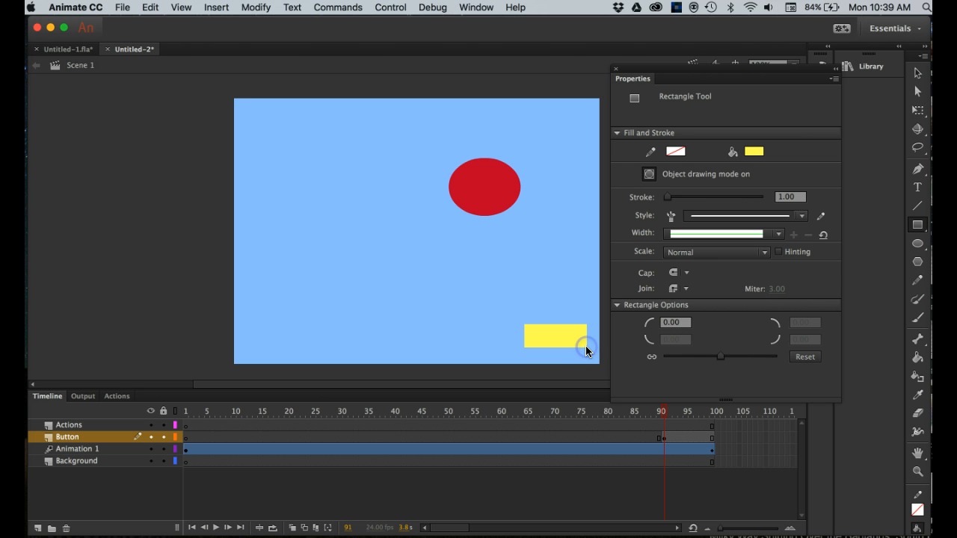
# Step: Add a centred static text box reading "Next", about 90 px wide, over the yellow rectangle
pyautogui.click(917, 188)
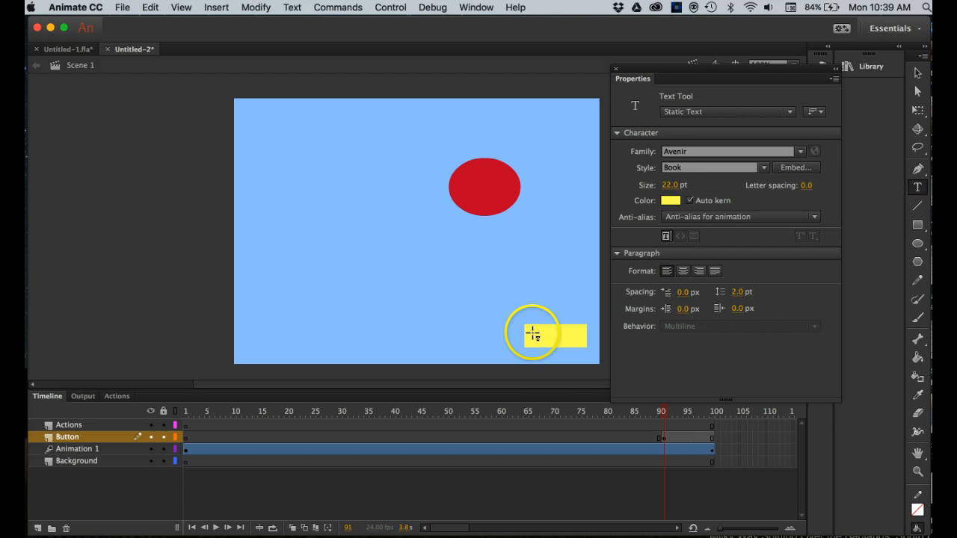
pyautogui.click(685, 272)
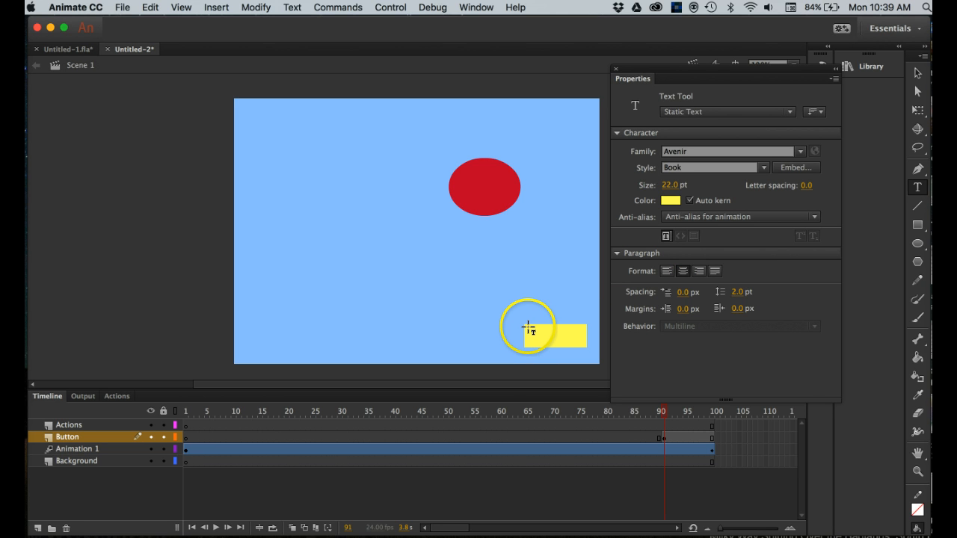
pyautogui.moveTo(528, 328); pyautogui.dragTo(583, 342)
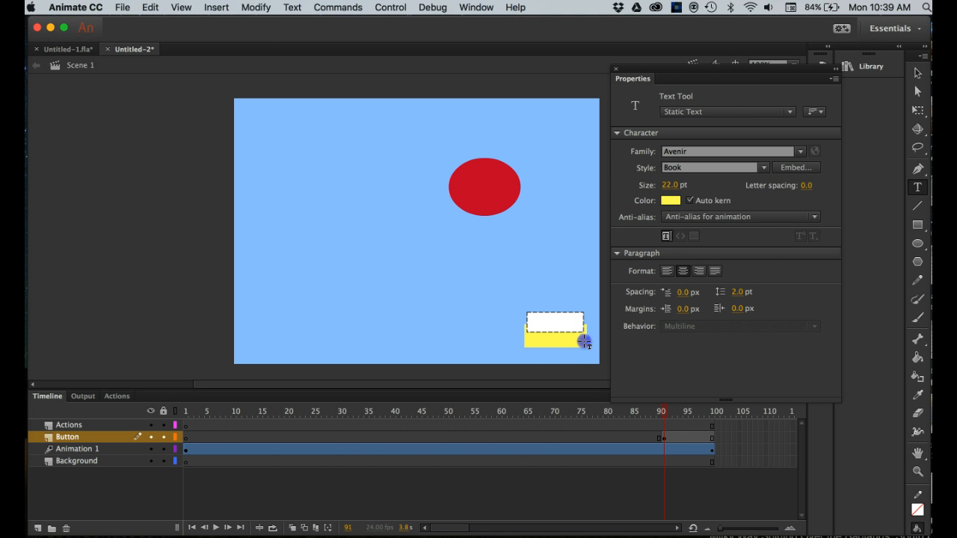
pyautogui.moveTo(584, 342); pyautogui.dragTo(580, 336)
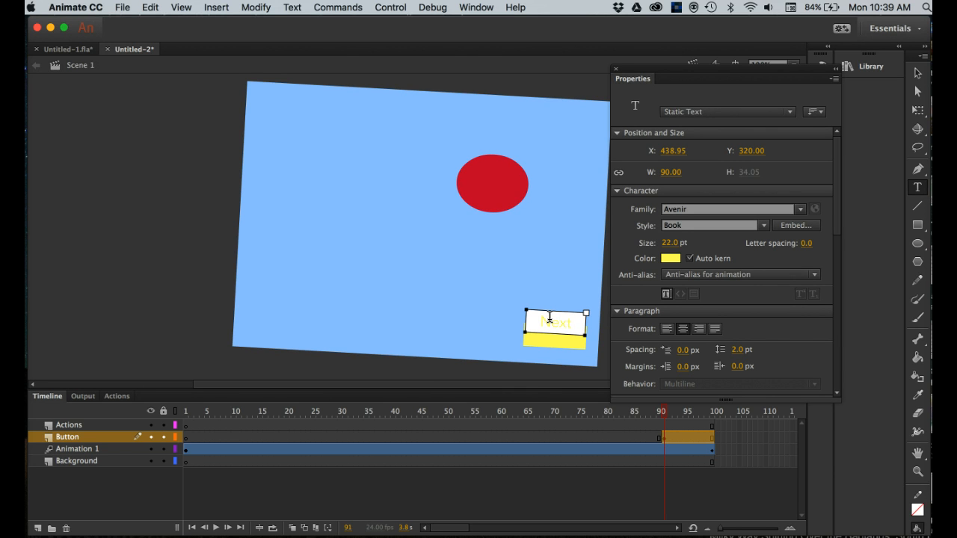
# Step: Change the colour of the "Next" text to black
pyautogui.click(568, 324)
pyautogui.moveTo(569, 324); pyautogui.dragTo(537, 324)
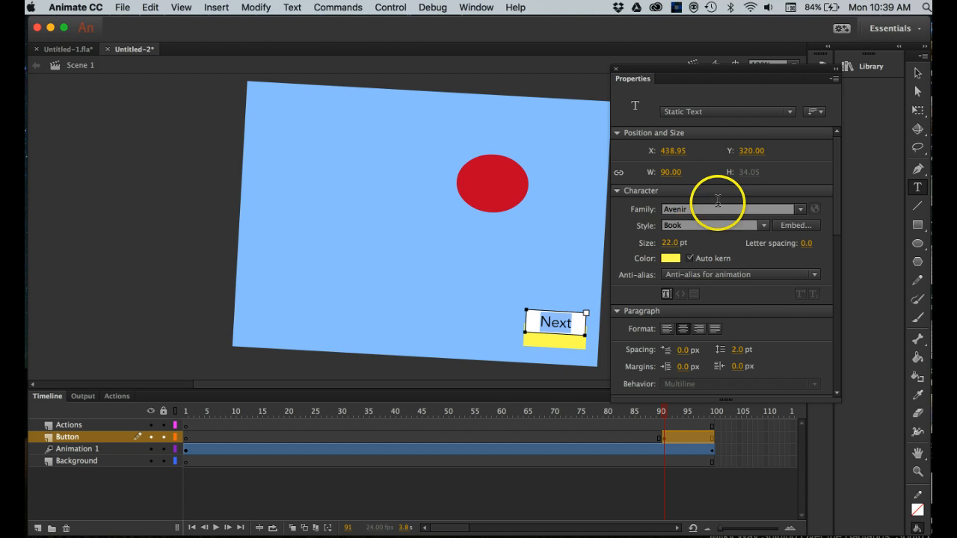
pyautogui.click(670, 260)
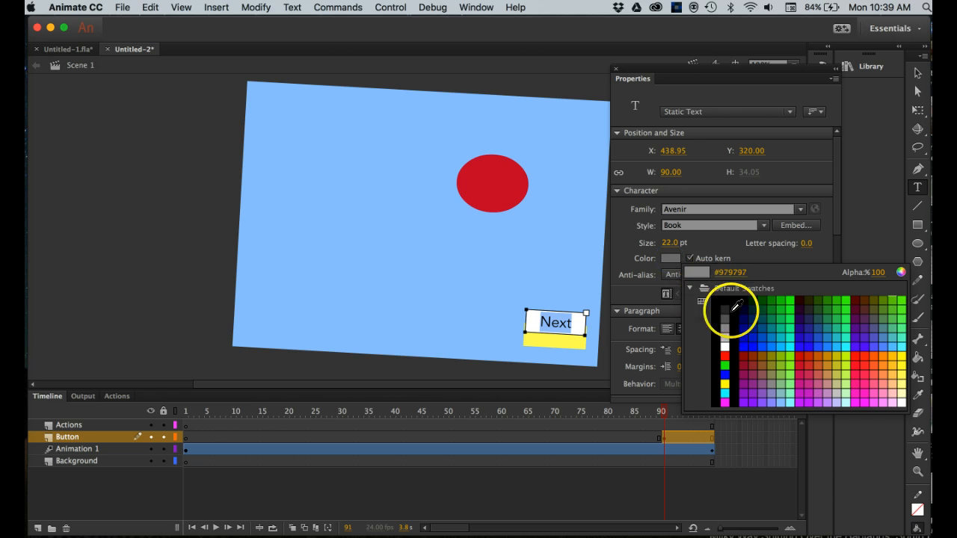
pyautogui.click(733, 300)
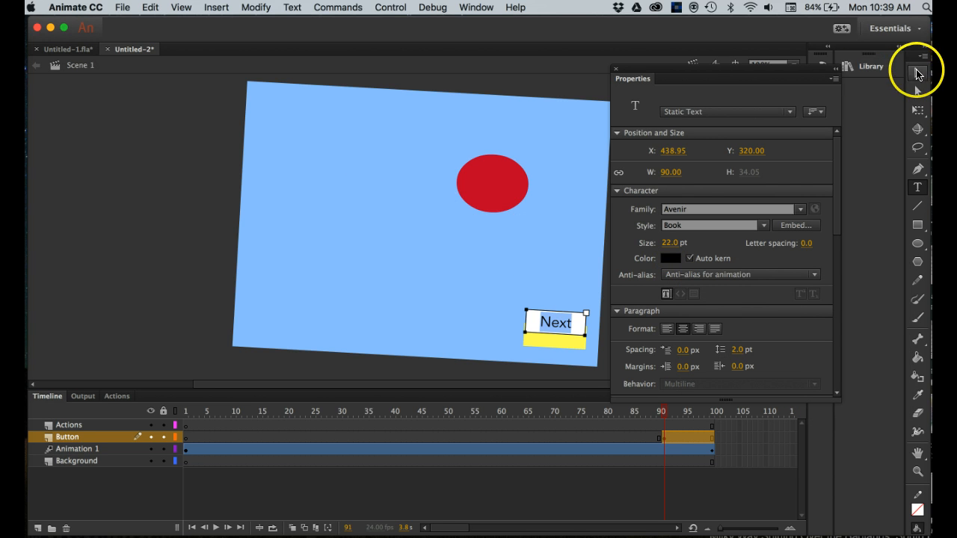
# Step: Move the "Next" text down so it sits centred on the yellow rectangle, and deselect it
pyautogui.click(916, 72)
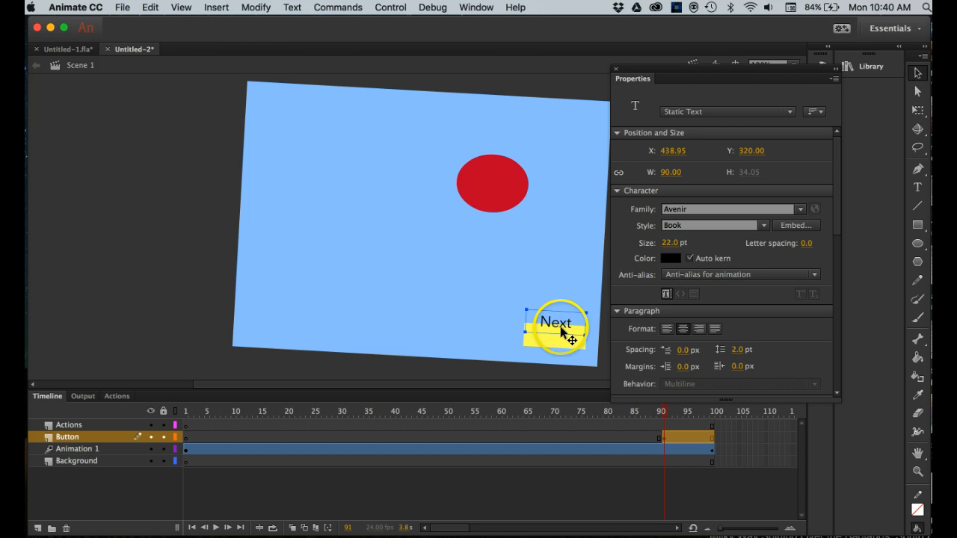
pyautogui.moveTo(561, 329); pyautogui.dragTo(566, 336)
pyautogui.click(562, 284)
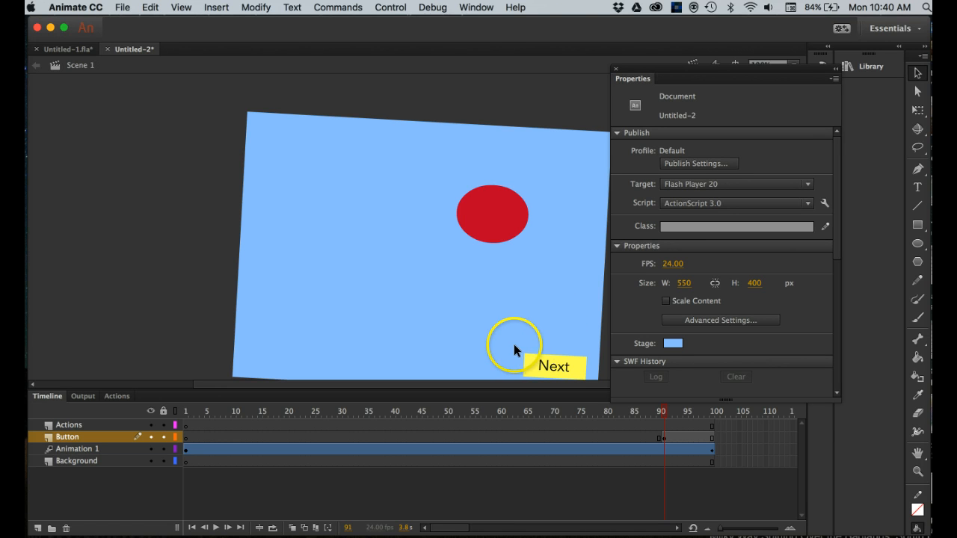
# Step: Convert the "Next" text and yellow rectangle together into a button symbol named NextButton
pyautogui.click(557, 368)
pyautogui.moveTo(556, 367); pyautogui.dragTo(591, 386)
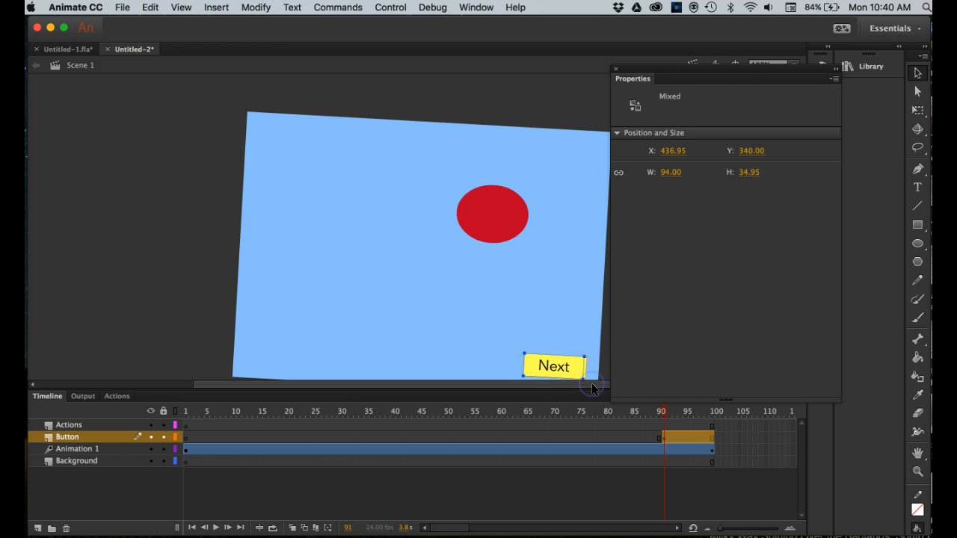
pyautogui.rightClick(549, 365)
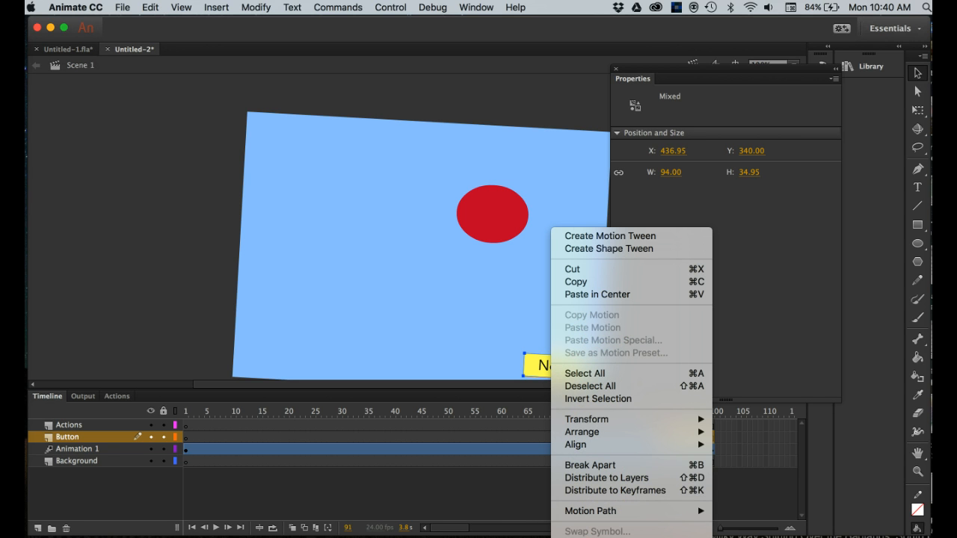
pyautogui.click(609, 537)
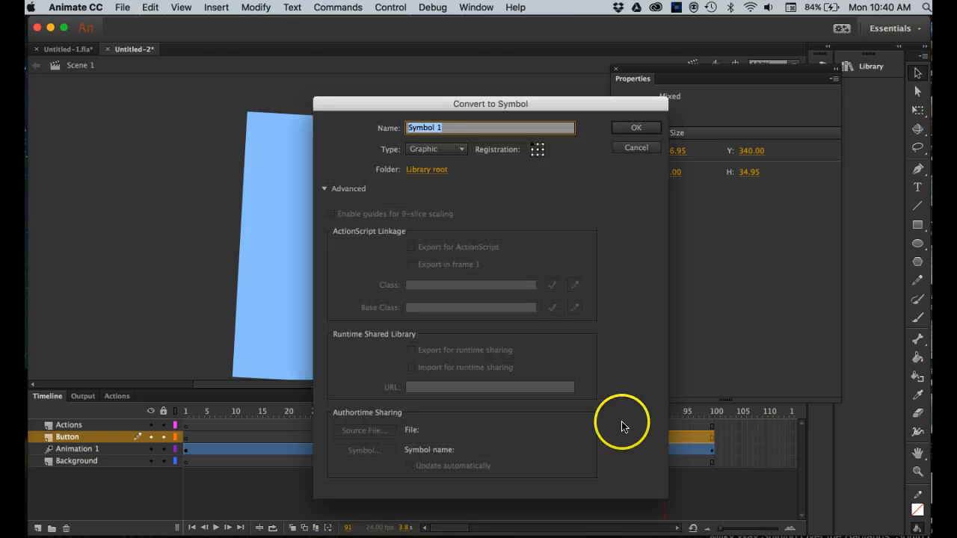
pyautogui.click(447, 150)
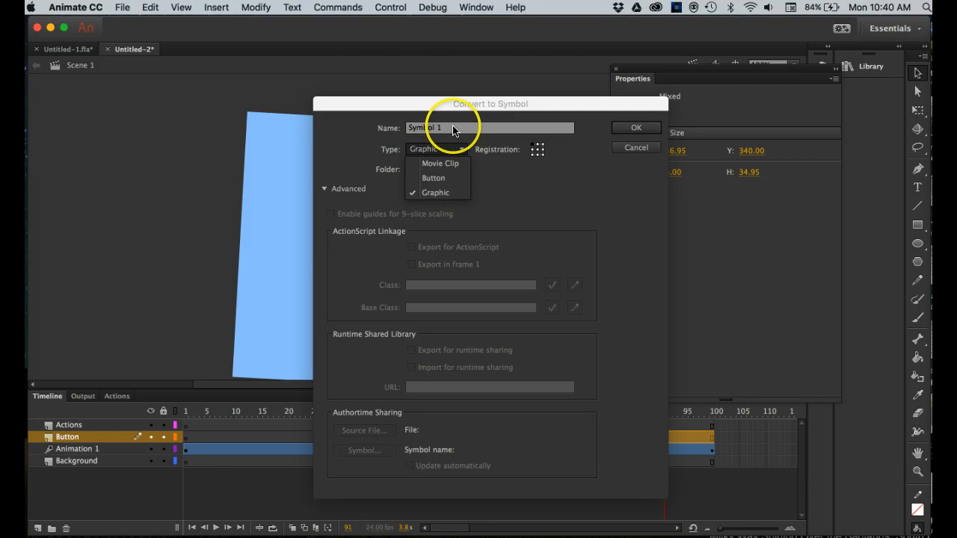
pyautogui.moveTo(452, 129); pyautogui.dragTo(371, 132)
pyautogui.write('NextButton')
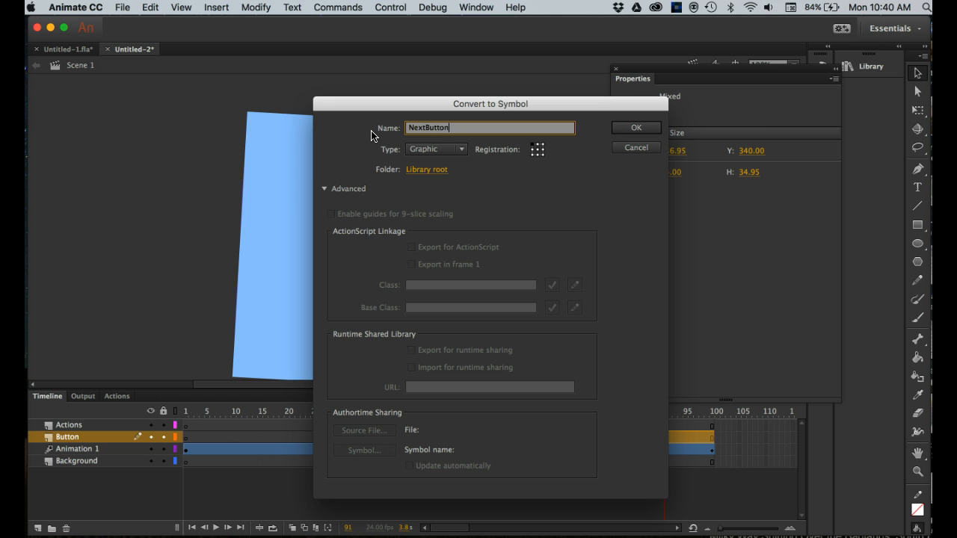
pyautogui.click(432, 151)
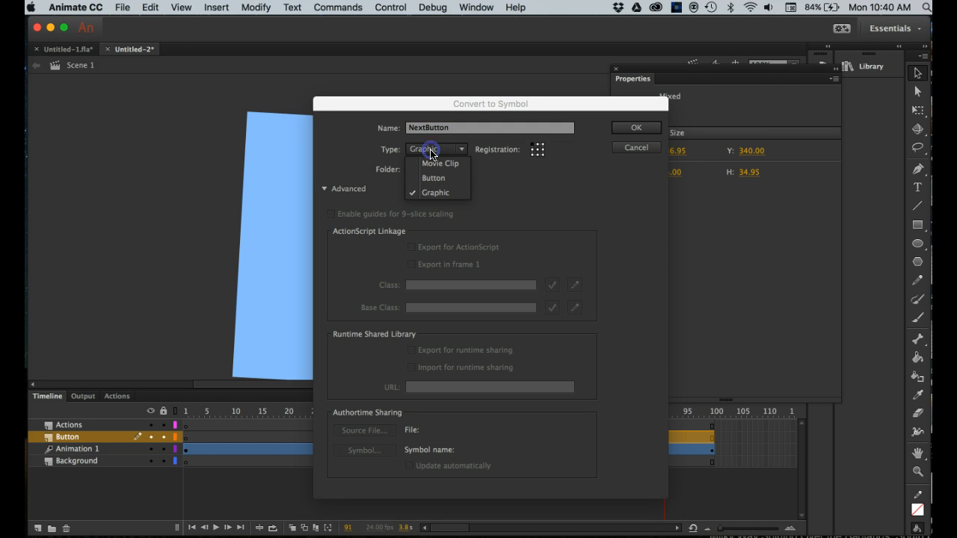
pyautogui.click(431, 179)
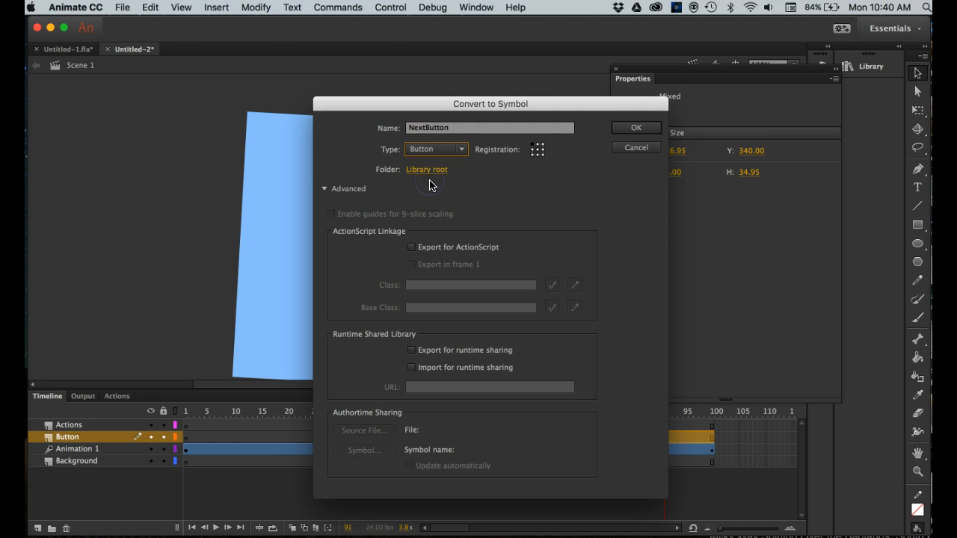
pyautogui.click(636, 128)
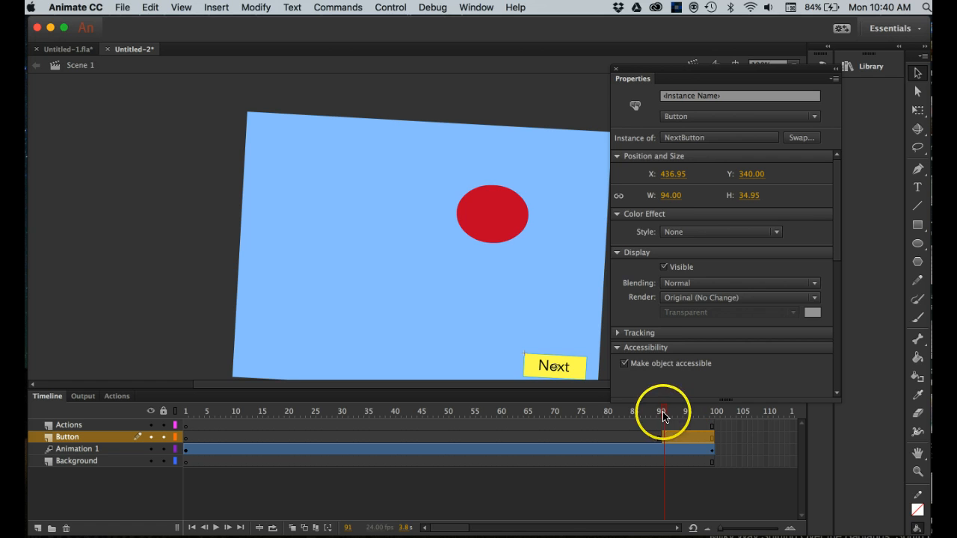
# Step: Play Scene 1 from frame 1 to preview the ball animation with the Next button
pyautogui.moveTo(664, 411); pyautogui.dragTo(128, 404)
pyautogui.press('Return')
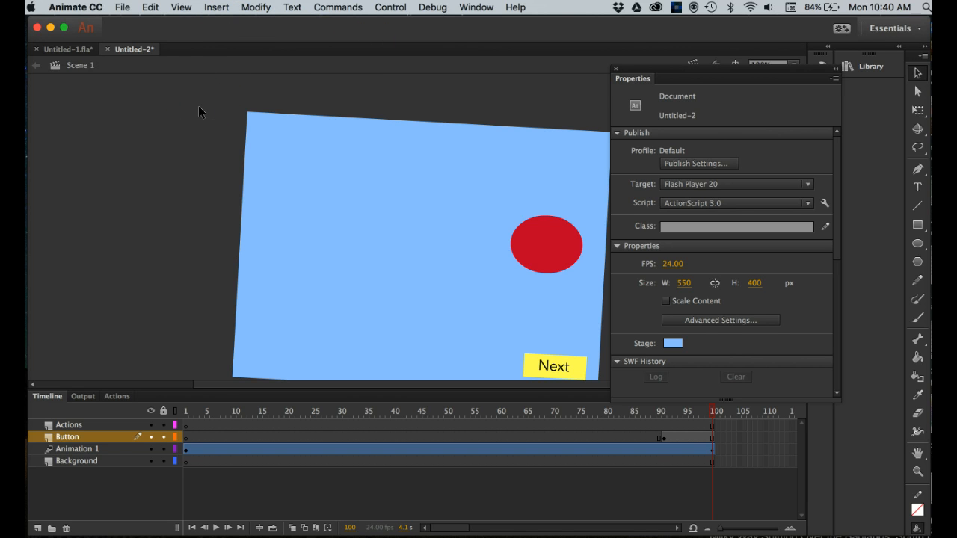
pyautogui.press('super+0')
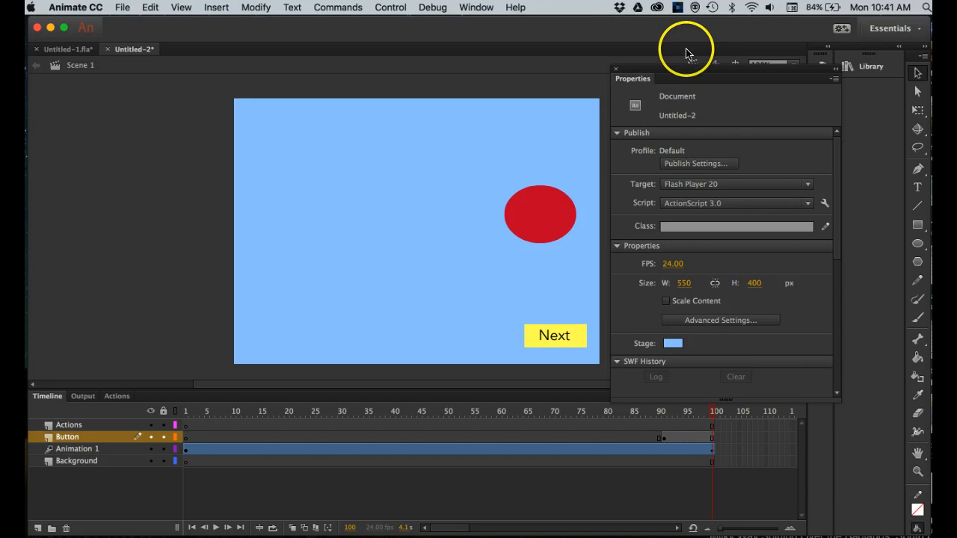
# Step: Switch to Scene 2 and reposition the Properties panel so the timeline frames are clear
pyautogui.moveTo(684, 71); pyautogui.dragTo(692, 93)
pyautogui.click(693, 65)
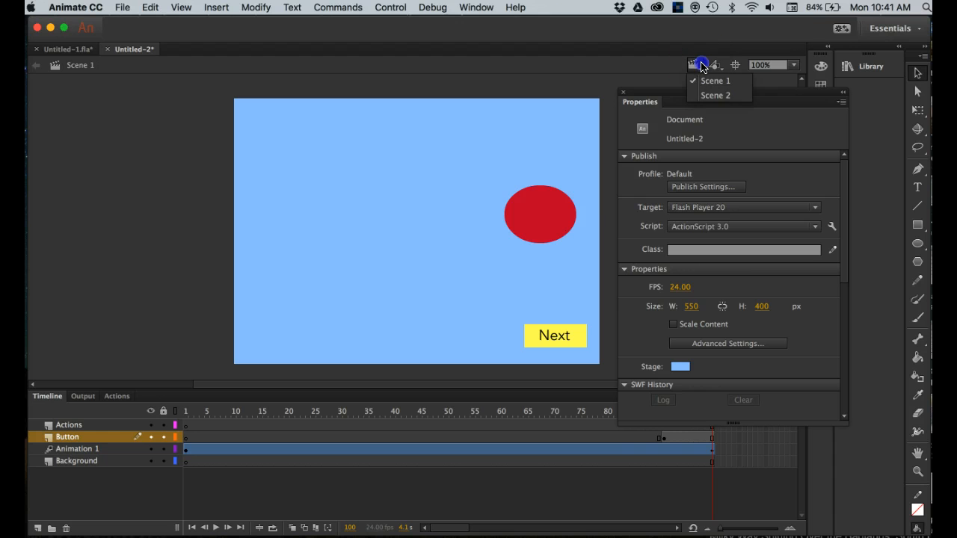
pyautogui.click(709, 95)
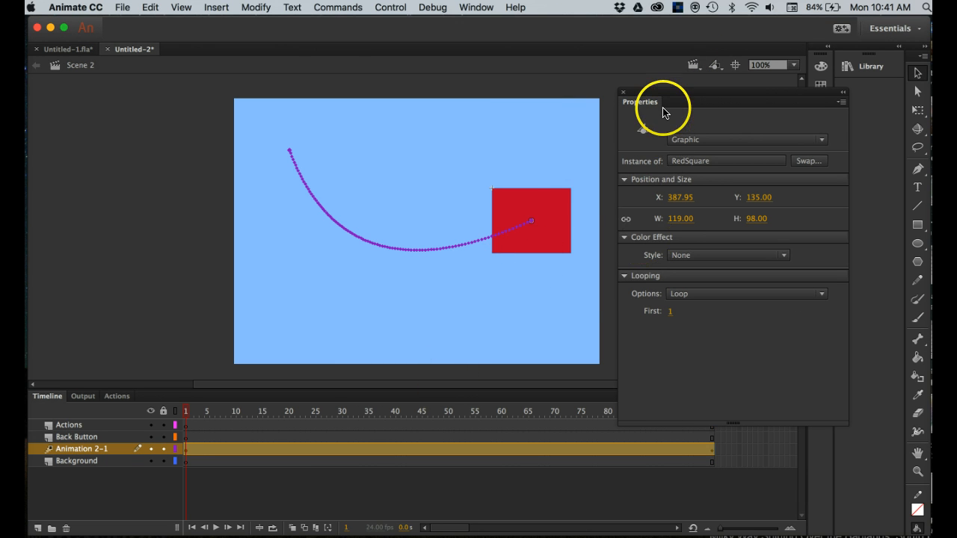
pyautogui.moveTo(667, 97); pyautogui.dragTo(668, 64)
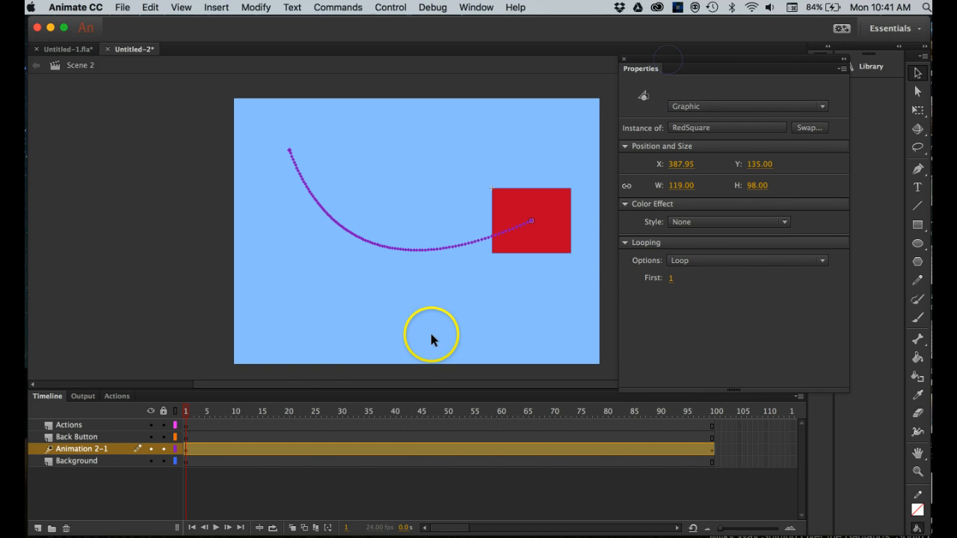
# Step: Insert a keyframe at frame 90 on the Back Button layer of Scene 2
pyautogui.click(656, 443)
pyautogui.click(658, 436)
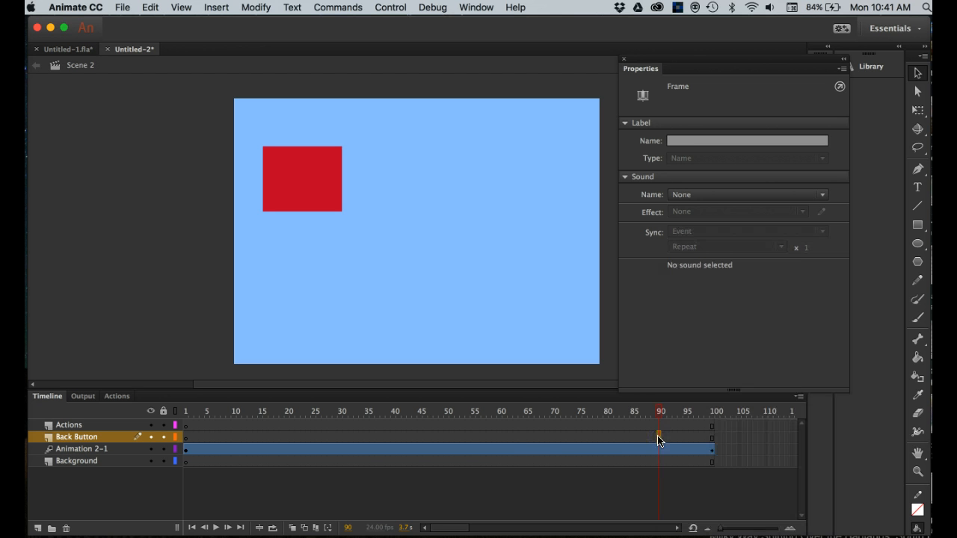
pyautogui.rightClick(657, 436)
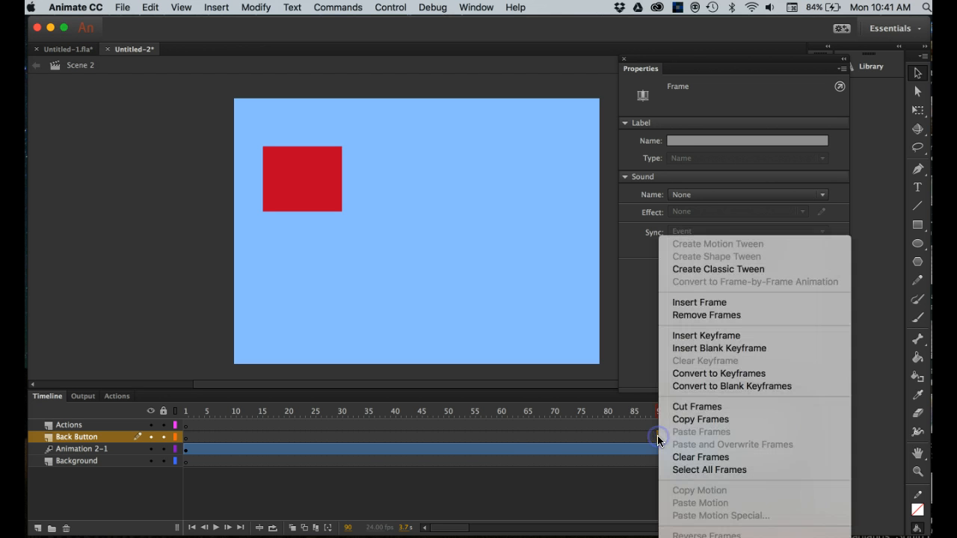
pyautogui.click(705, 339)
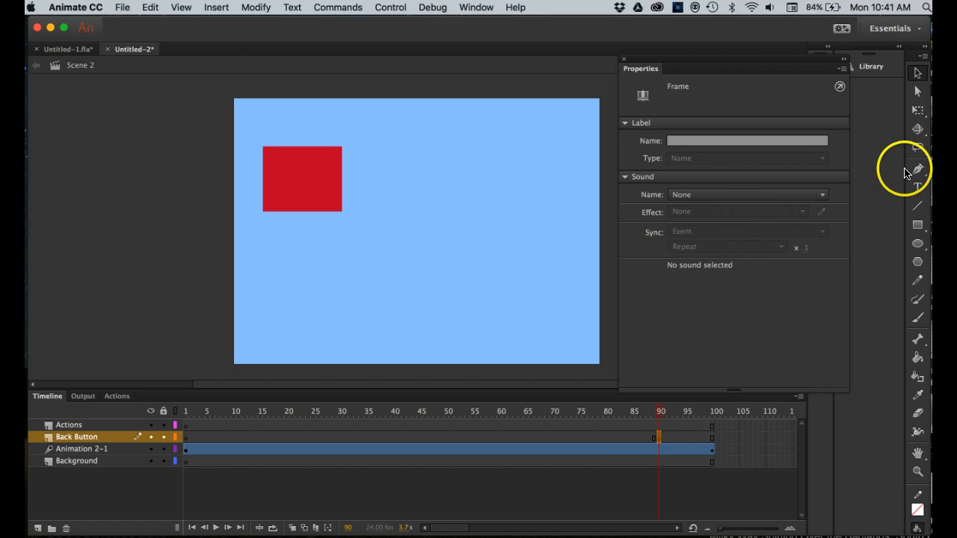
# Step: Draw a yellow rectangle about 101 by 37 px near the lower-left corner of the Scene 2 stage
pyautogui.click(916, 225)
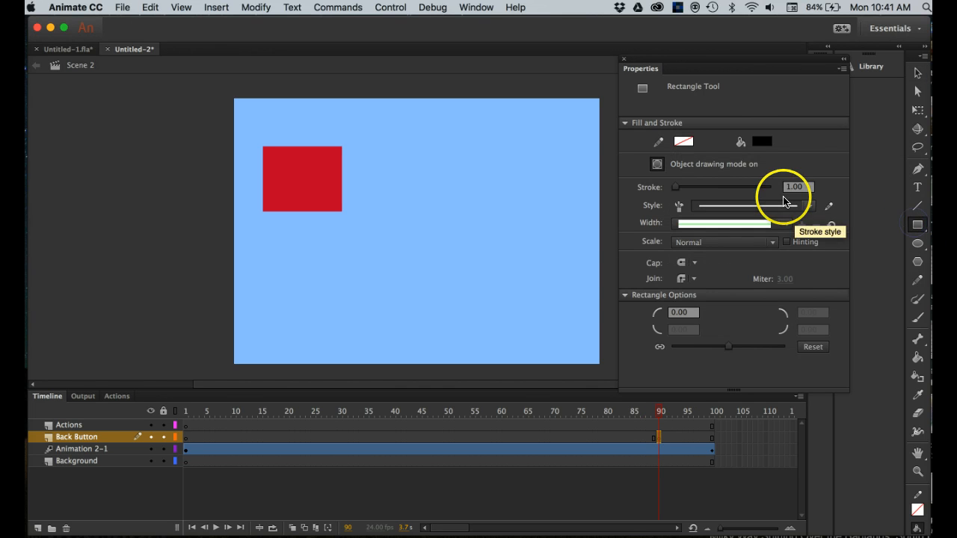
pyautogui.click(760, 141)
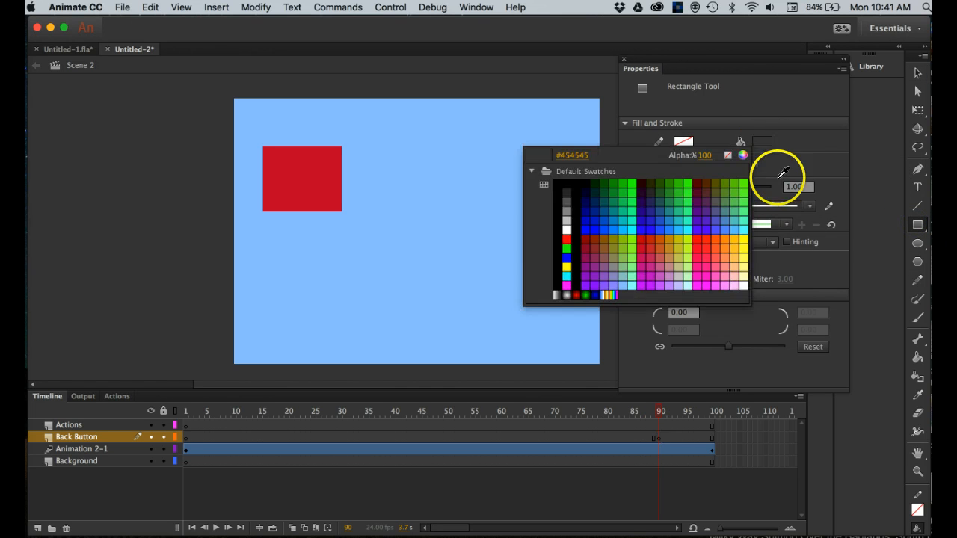
pyautogui.click(739, 257)
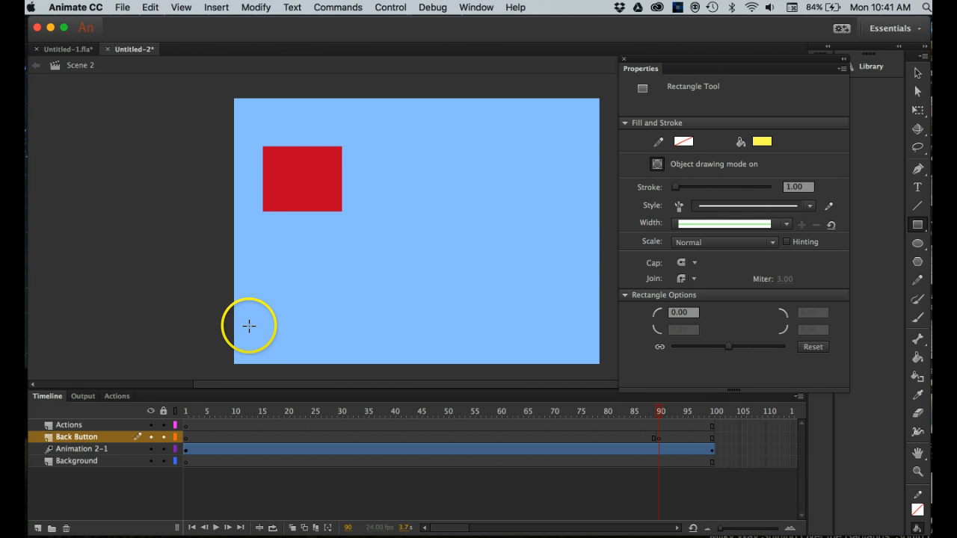
pyautogui.moveTo(248, 319); pyautogui.dragTo(315, 345)
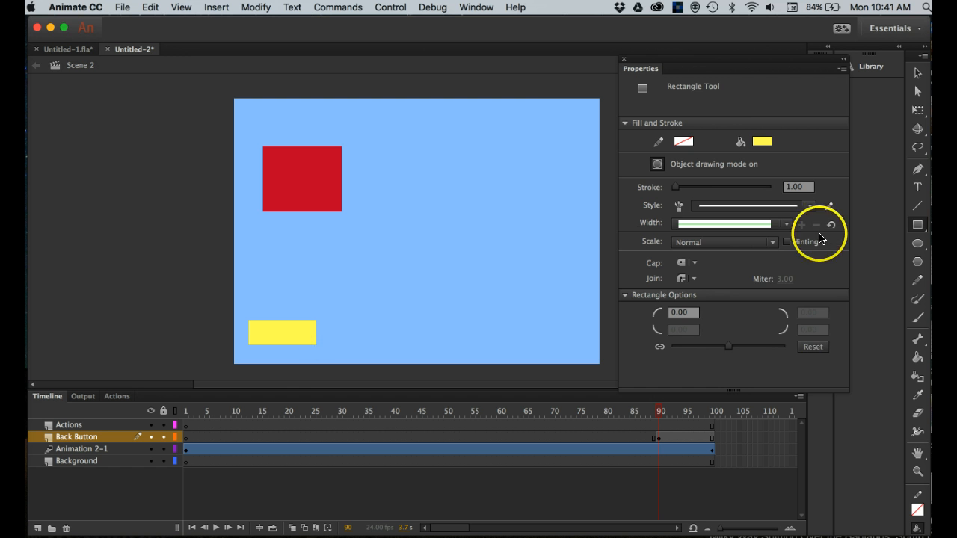
# Step: Add the black static text "Back" in a box about 94 px wide over the yellow rectangle
pyautogui.click(917, 188)
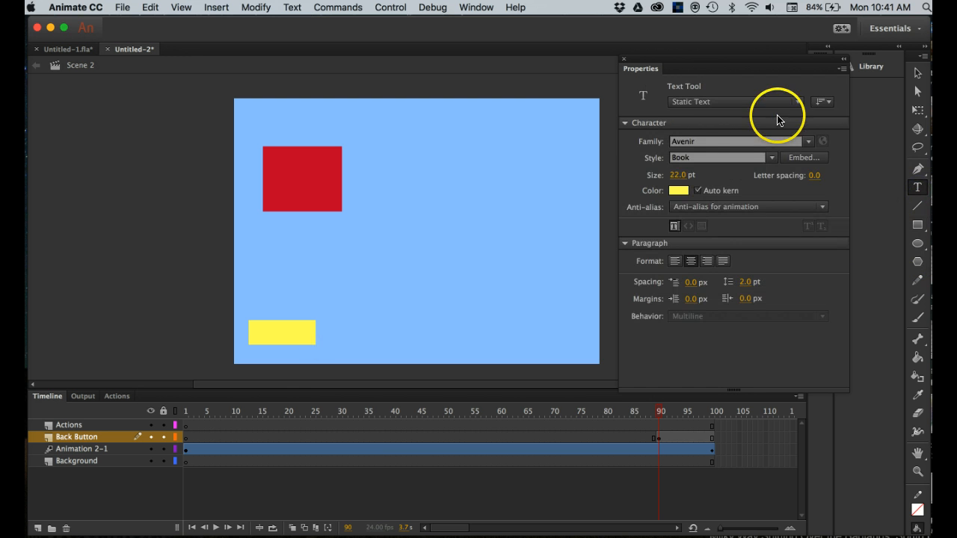
pyautogui.click(677, 192)
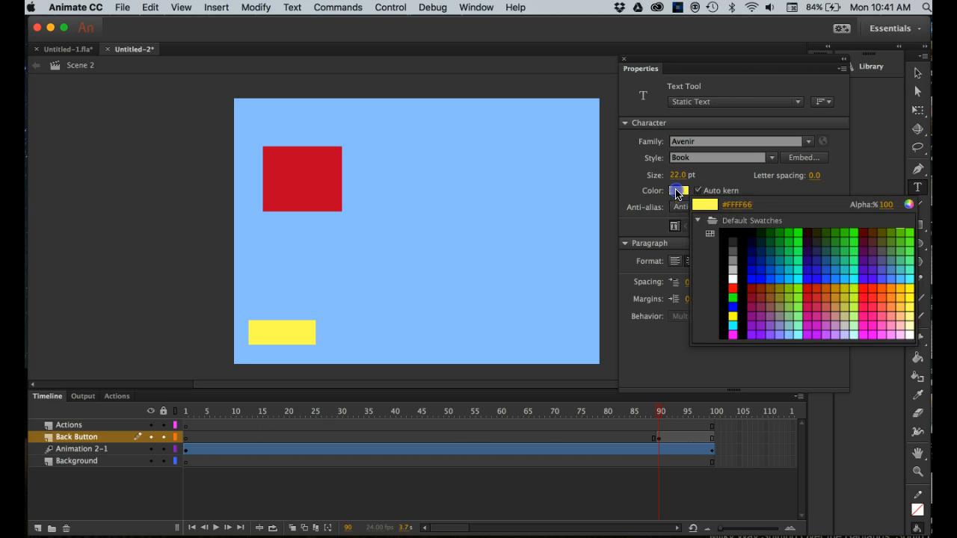
pyautogui.click(753, 231)
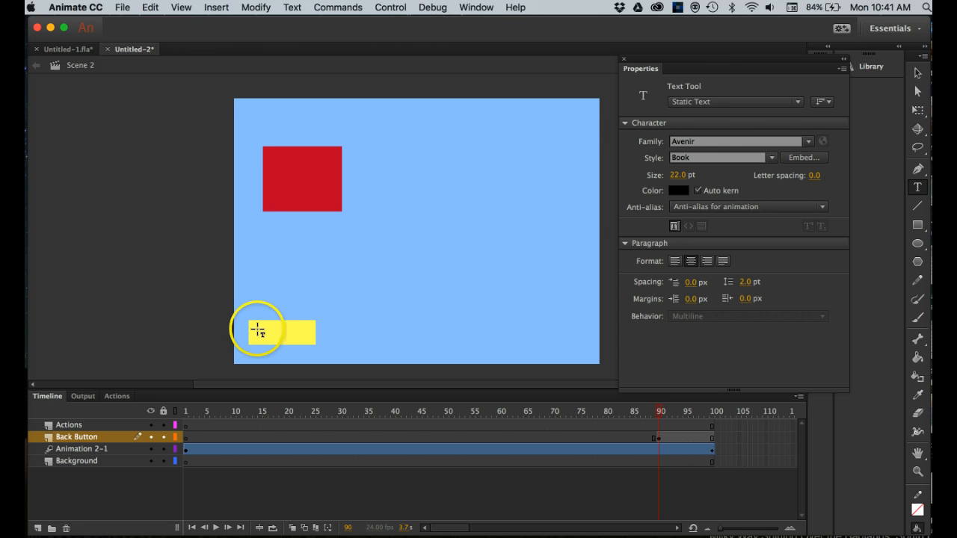
pyautogui.moveTo(251, 323); pyautogui.dragTo(313, 338)
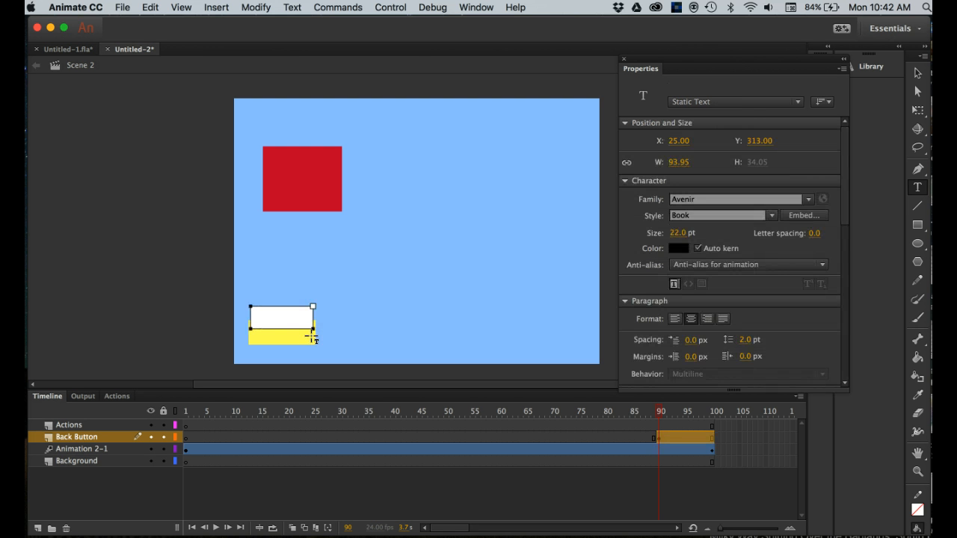
pyautogui.write('Back')
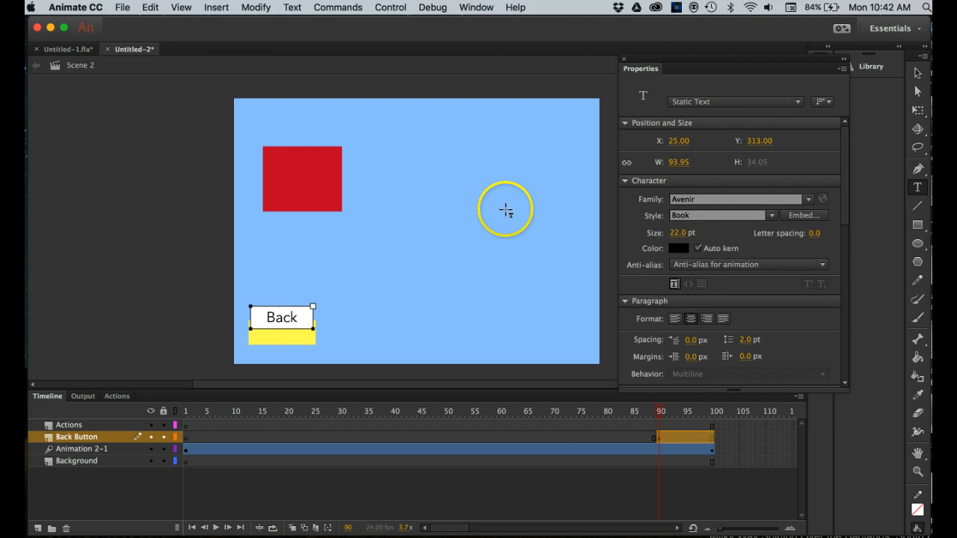
# Step: Move the "Back" text down onto the yellow rectangle and deselect it
pyautogui.click(917, 72)
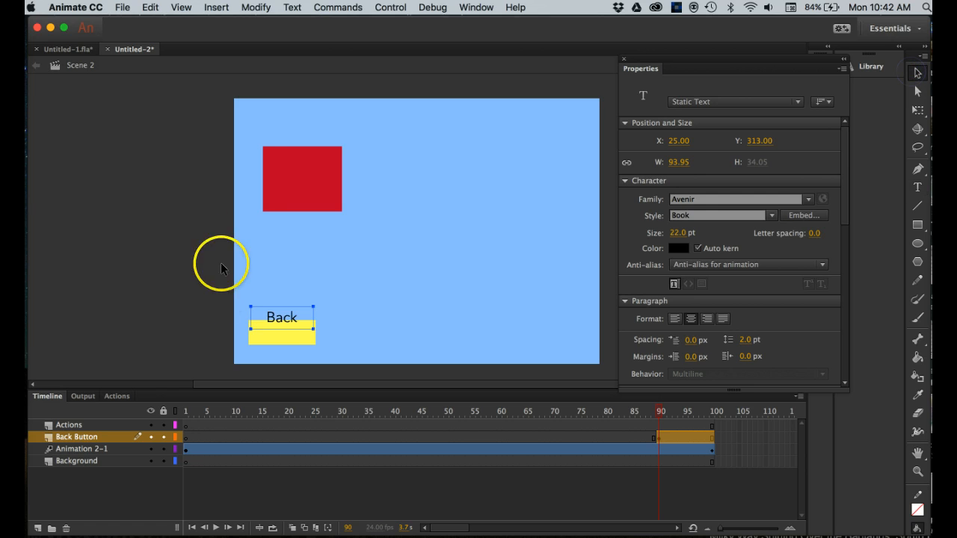
pyautogui.moveTo(282, 308); pyautogui.dragTo(283, 331)
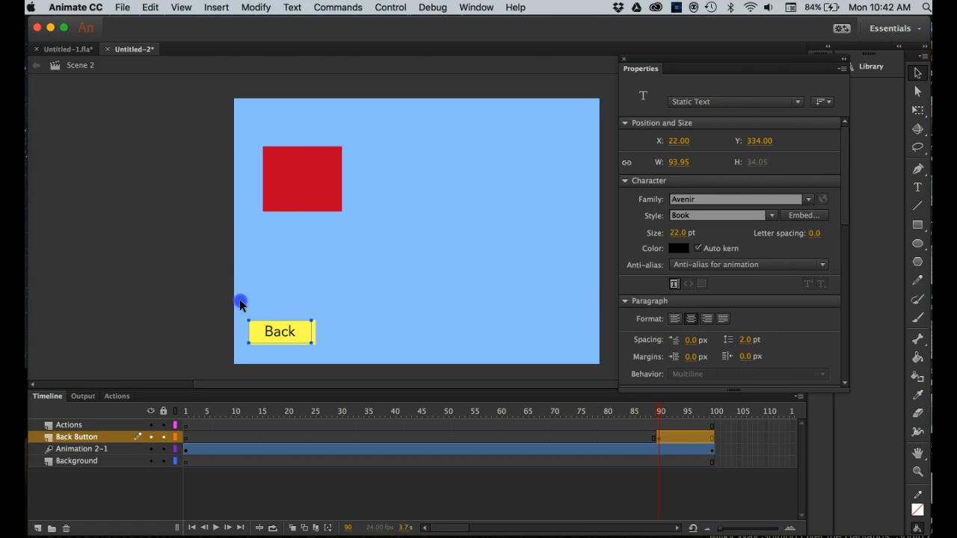
pyautogui.click(253, 304)
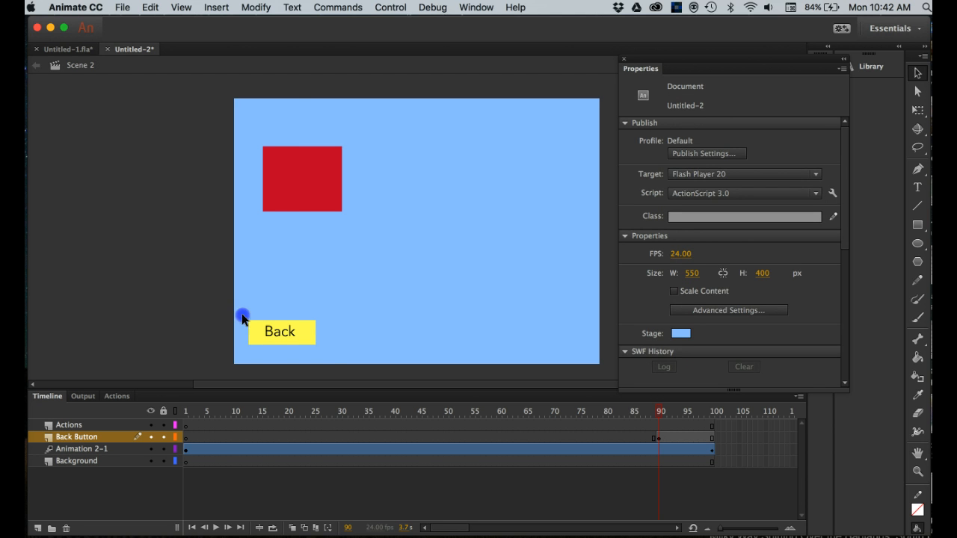
# Step: Convert the "Back" text and yellow rectangle together into a button symbol named BackButton
pyautogui.moveTo(238, 313); pyautogui.dragTo(327, 350)
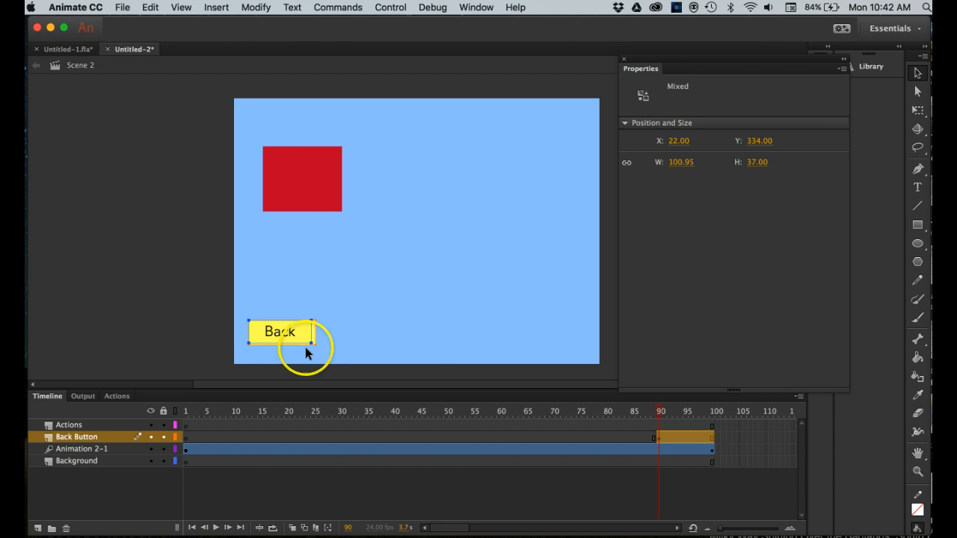
pyautogui.rightClick(281, 334)
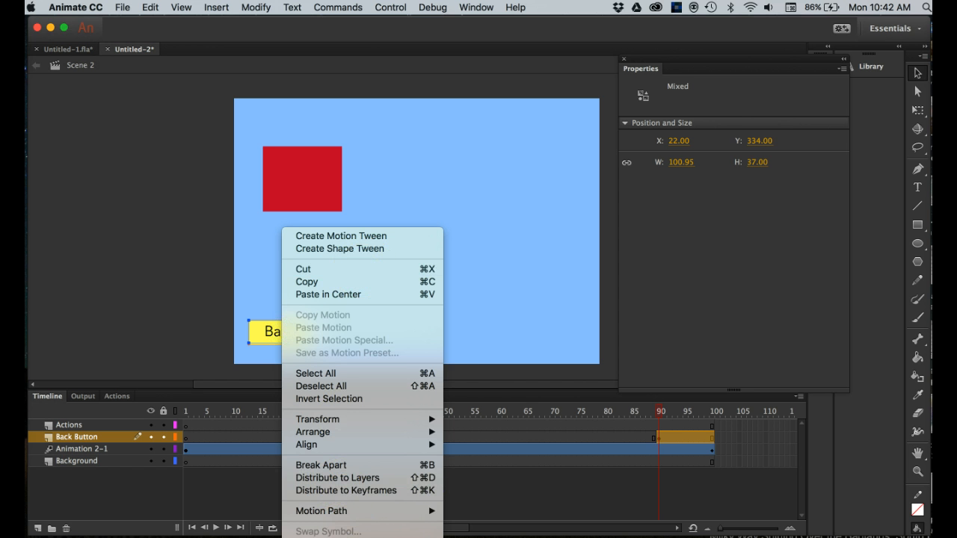
pyautogui.click(351, 536)
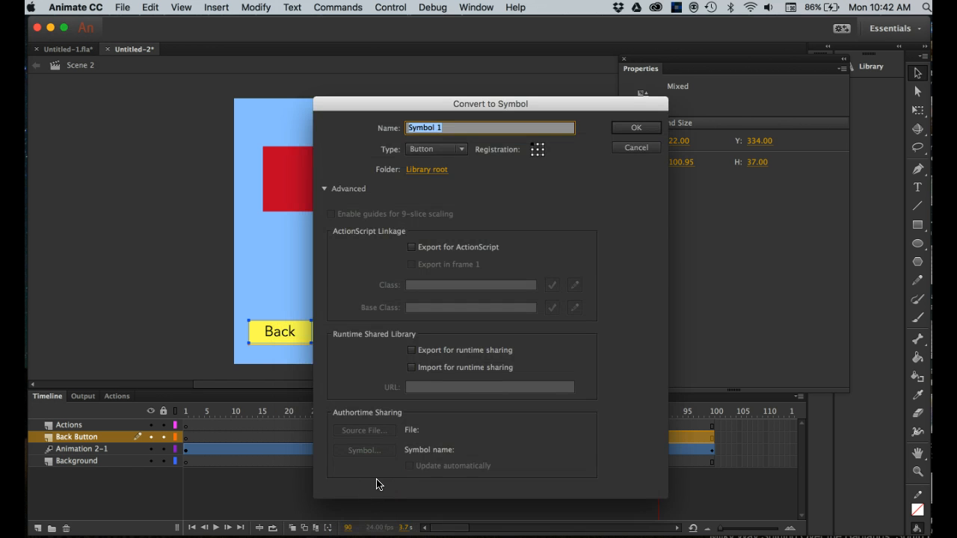
pyautogui.write('BackButton')
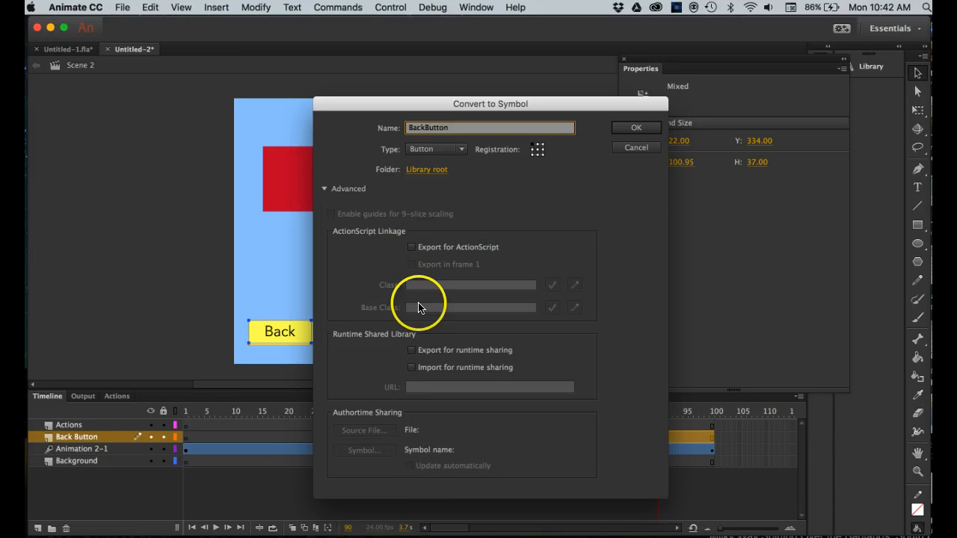
pyautogui.click(635, 129)
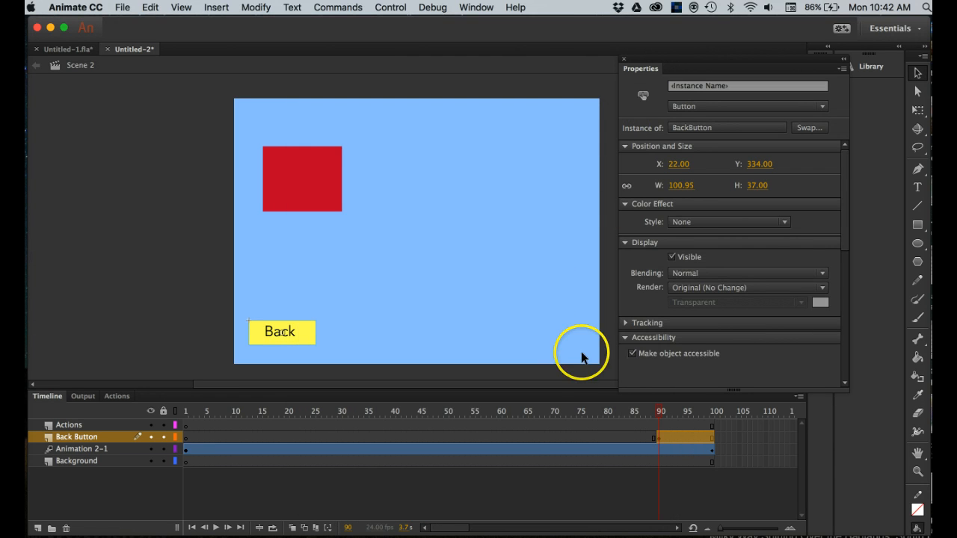
# Step: Play Scene 2 from frame 1 to preview the square animation with the Back button
pyautogui.moveTo(660, 417); pyautogui.dragTo(41, 465)
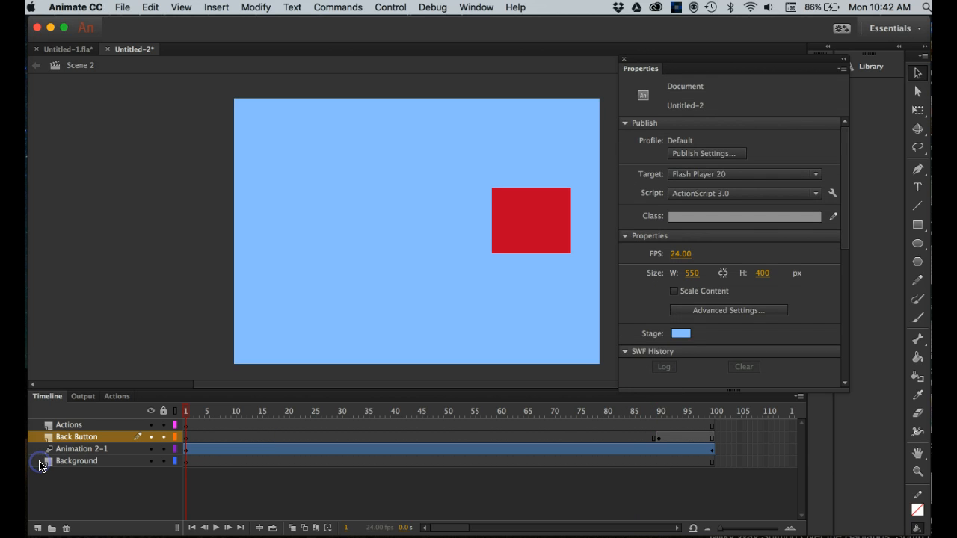
pyautogui.press('Return')
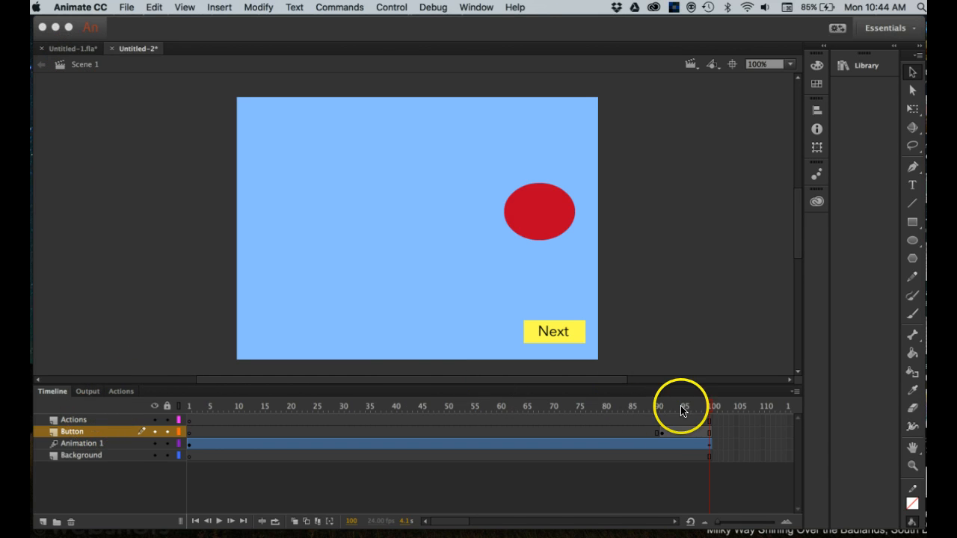
# Step: Insert a keyframe at frame 100 on the Actions layer of Scene 1
pyautogui.click(707, 421)
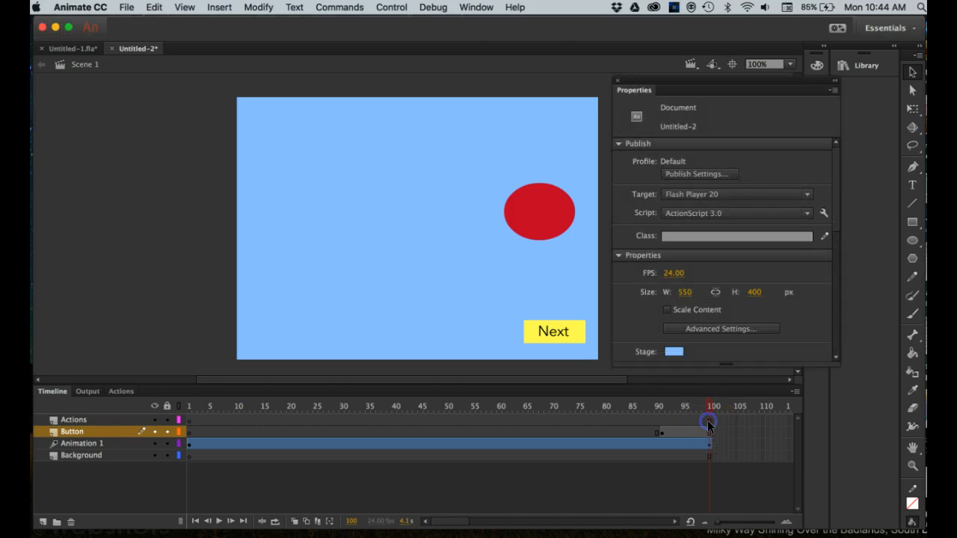
pyautogui.click(708, 422)
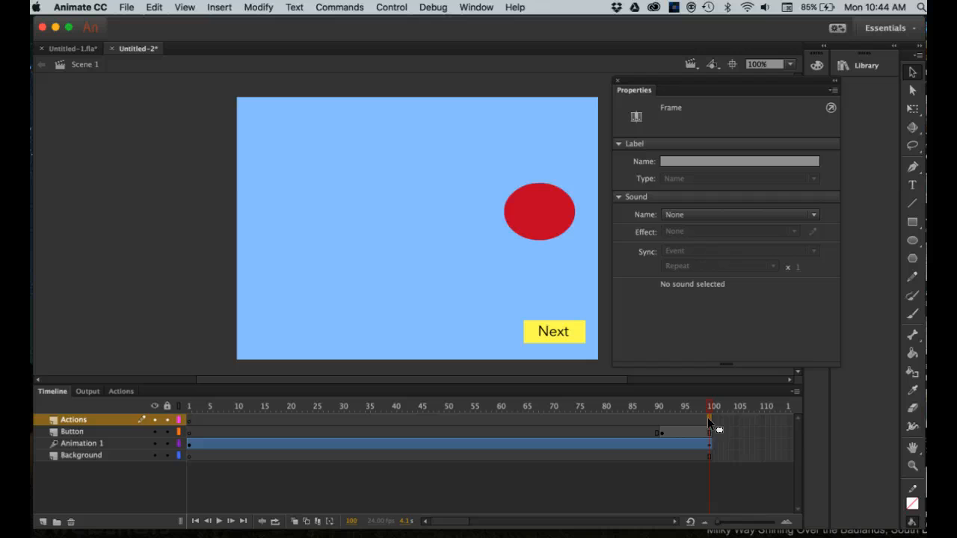
pyautogui.rightClick(706, 417)
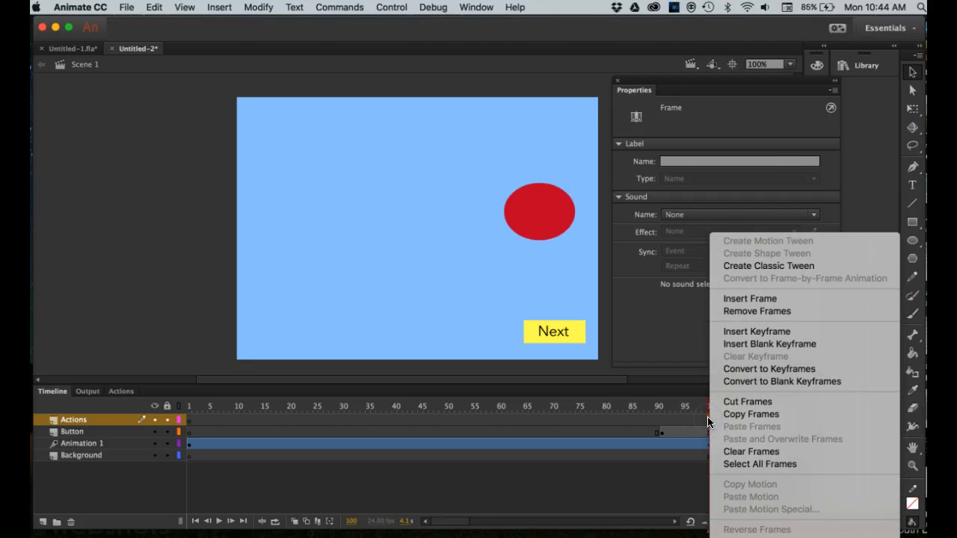
pyautogui.click(761, 334)
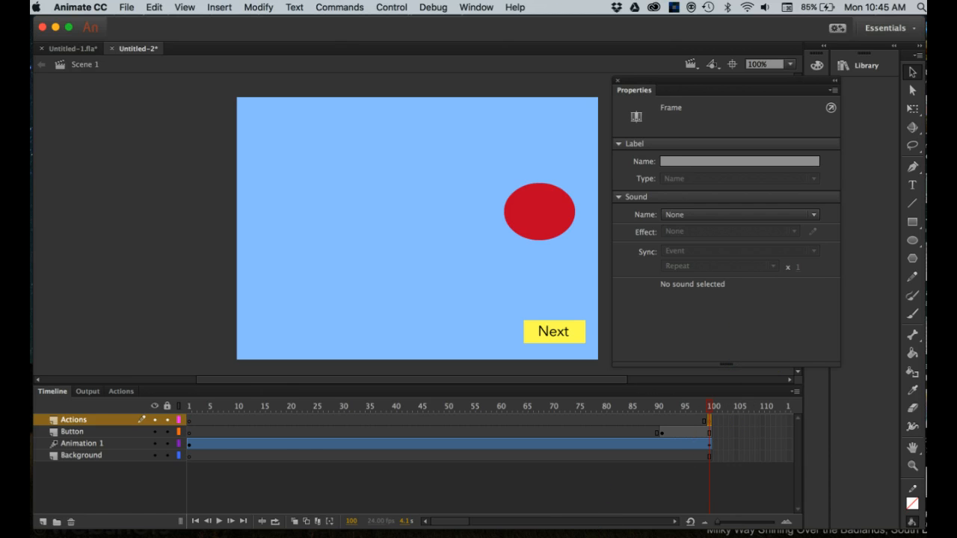
# Step: Add the script stop(); to frame 100 of the Actions layer in Scene 1
pyautogui.click(124, 392)
pyautogui.click(354, 430)
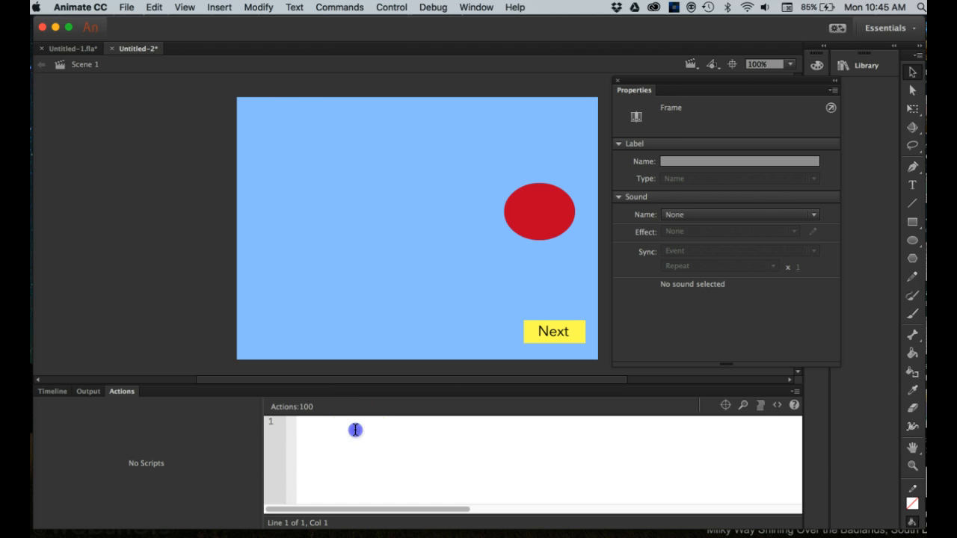
pyautogui.write('stop')
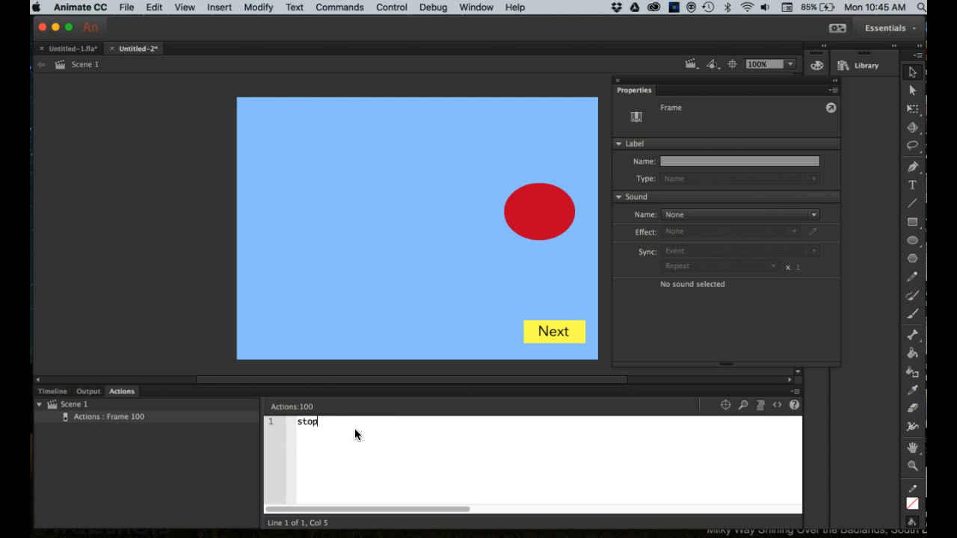
pyautogui.write('();')
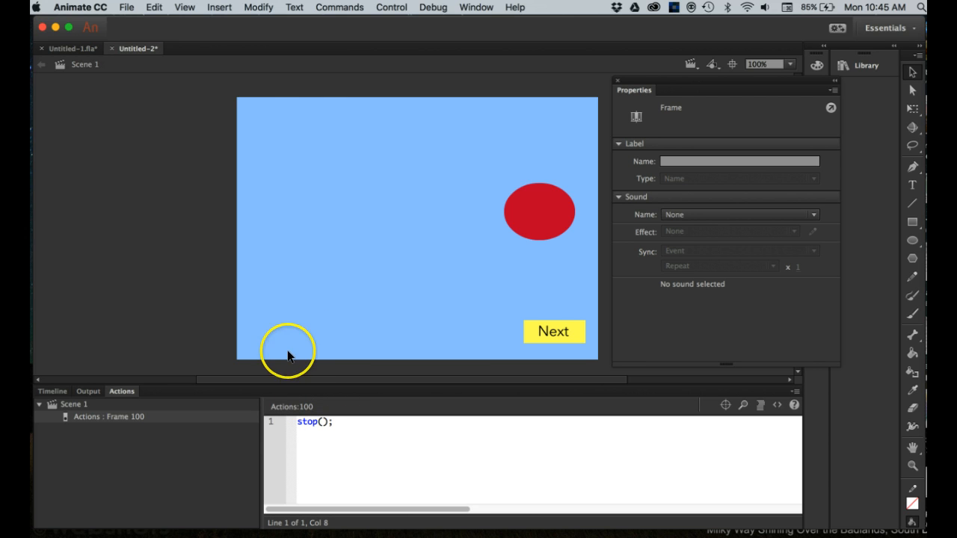
# Step: Apply the ActionScript Timeline Navigation snippet "Click to Go to Next Scene and Play" to the Next button, accepting an automatic instance name, and review its code
pyautogui.click(554, 337)
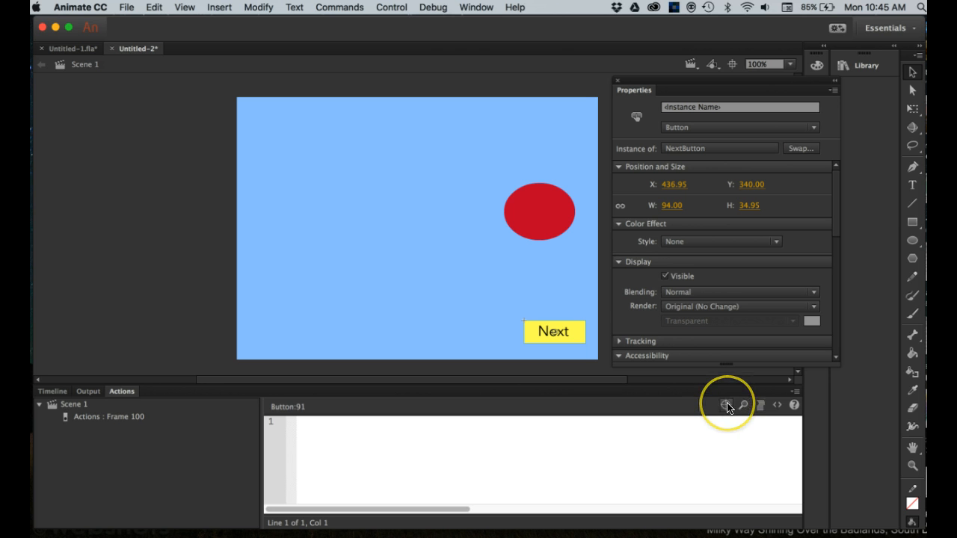
pyautogui.click(776, 406)
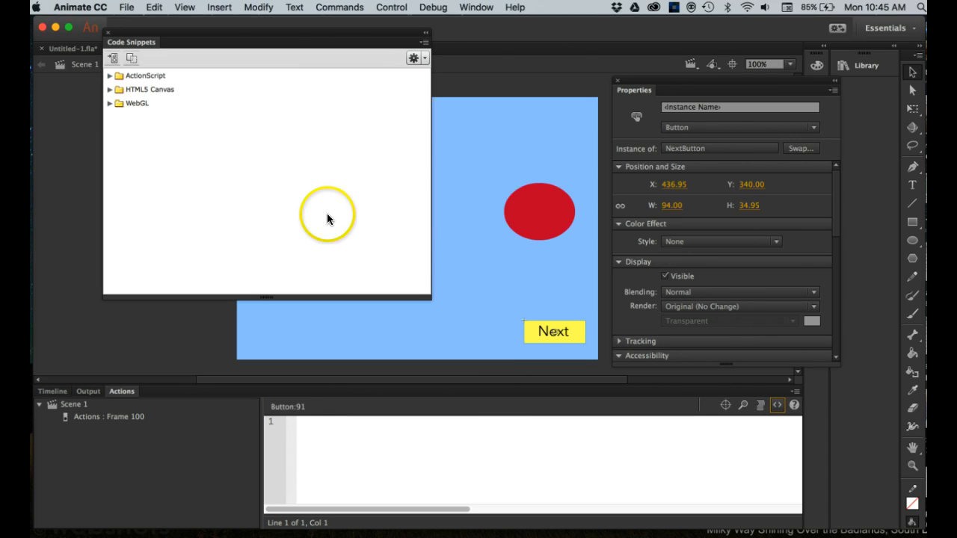
pyautogui.click(108, 75)
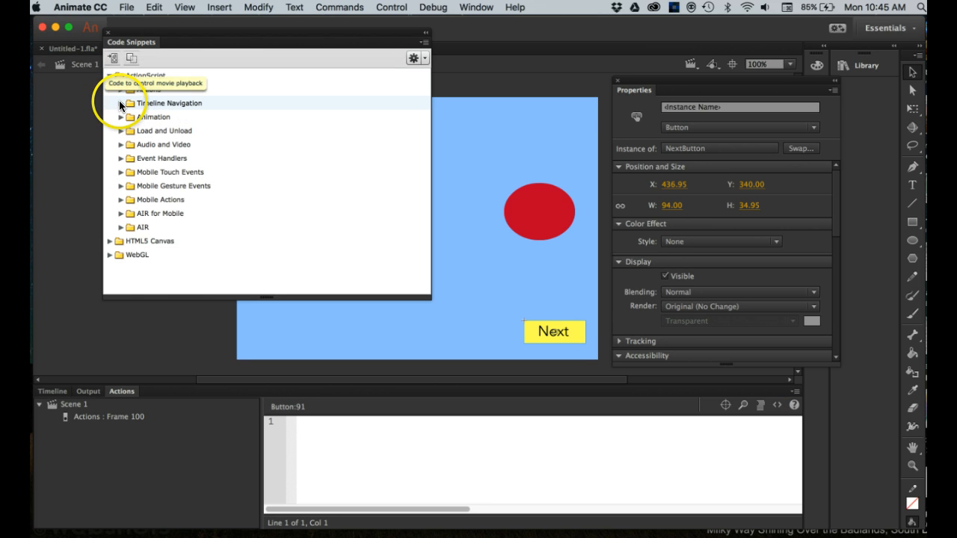
pyautogui.click(120, 103)
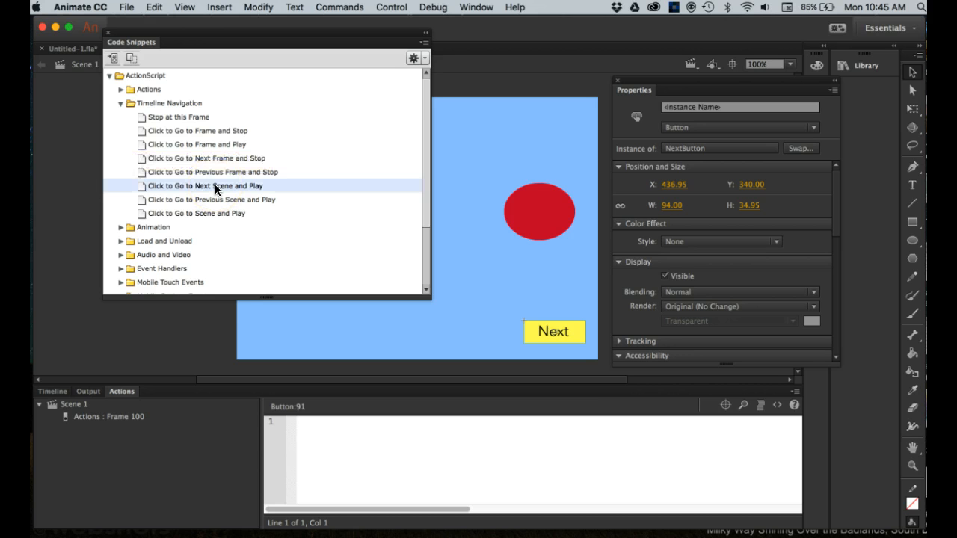
pyautogui.click(142, 187)
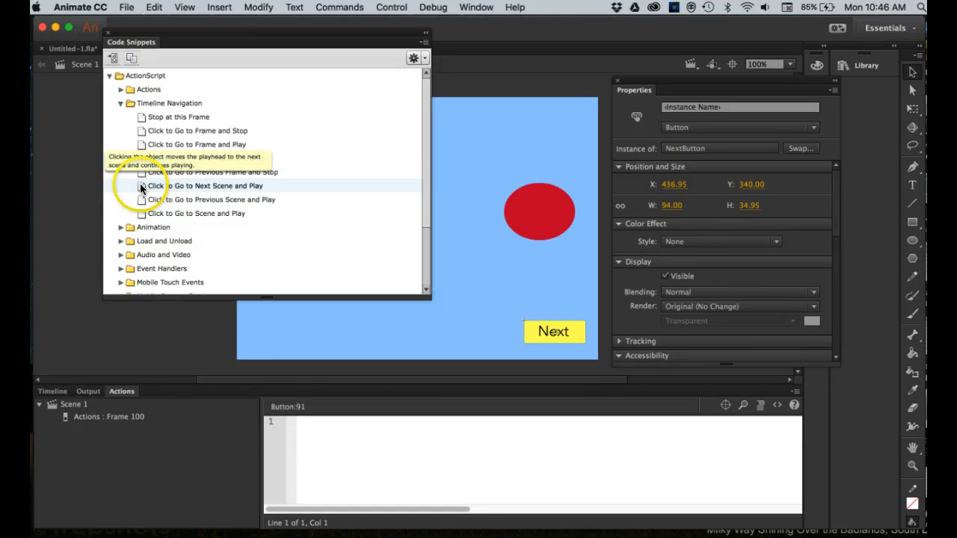
pyautogui.doubleClick(140, 187)
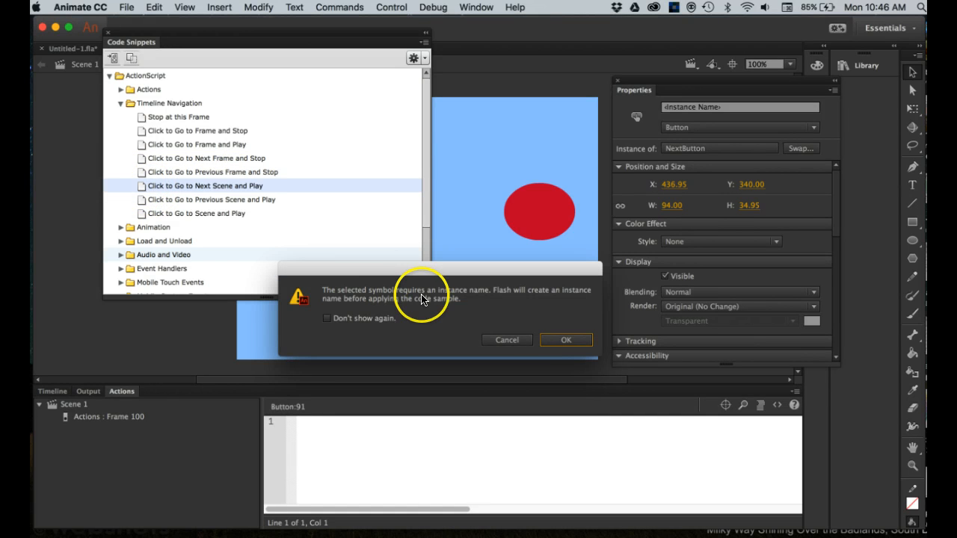
pyautogui.click(565, 341)
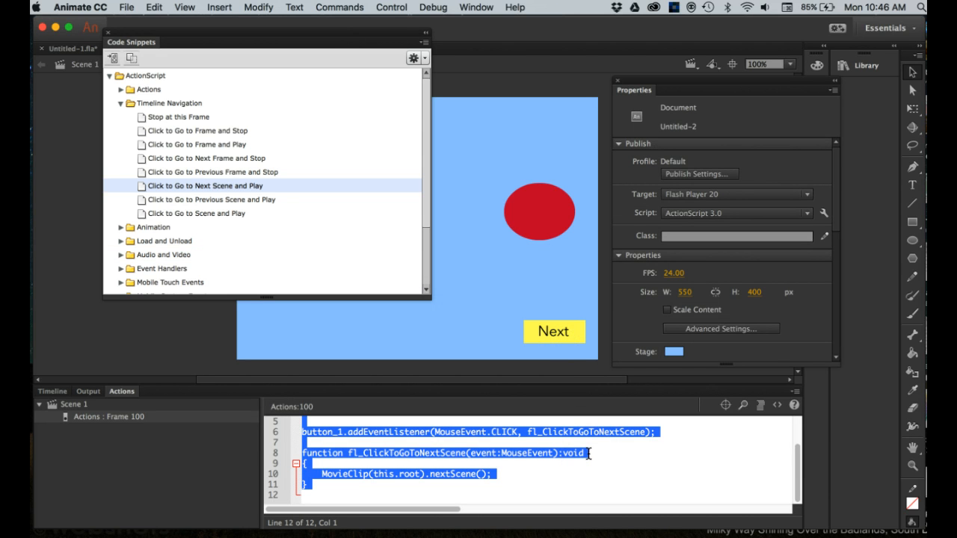
pyautogui.scroll(2, 588, 453)
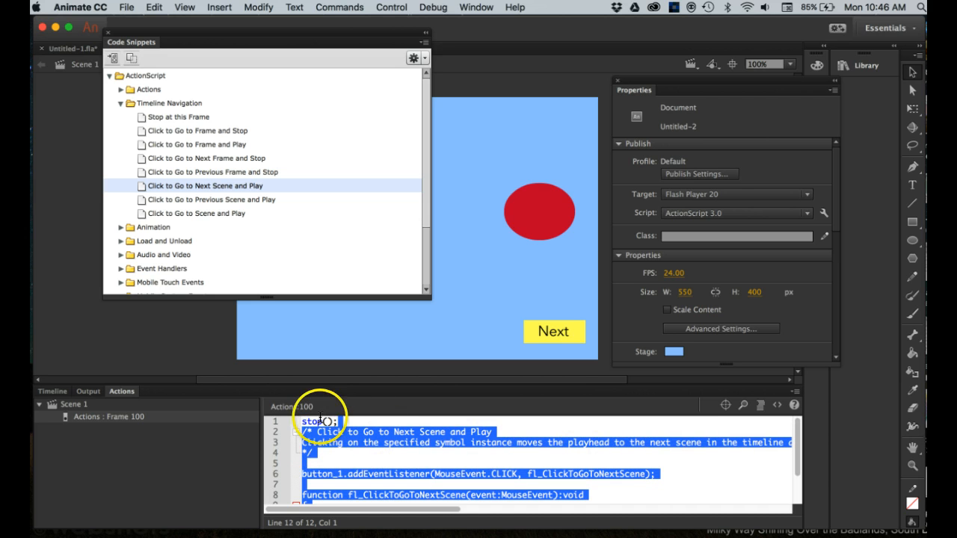
pyautogui.scroll(-2, 427, 452)
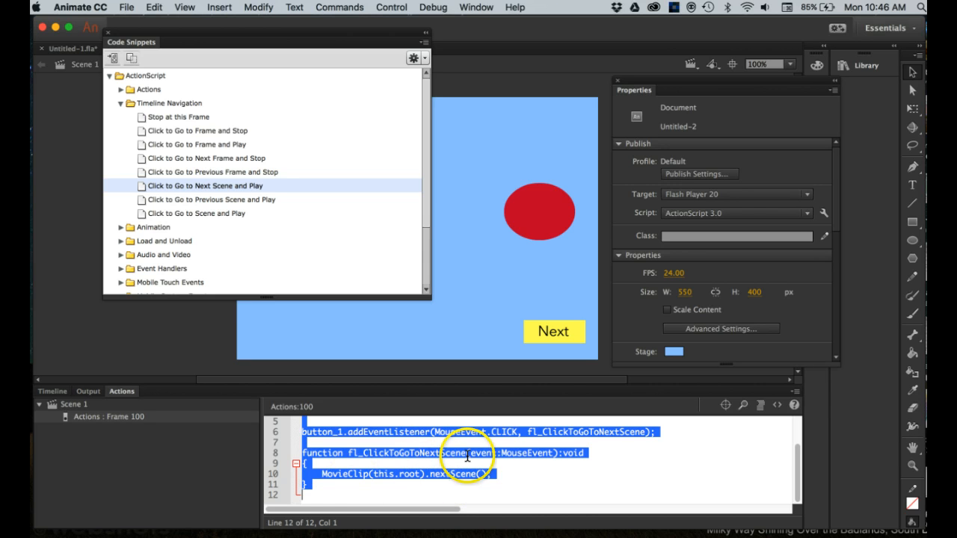
# Step: Review the event listener and scene-change function in the Next button's code on frame 100 of Scene 1
pyautogui.scroll(2, 467, 454)
pyautogui.scroll(-2, 467, 455)
pyautogui.scroll(2, 467, 455)
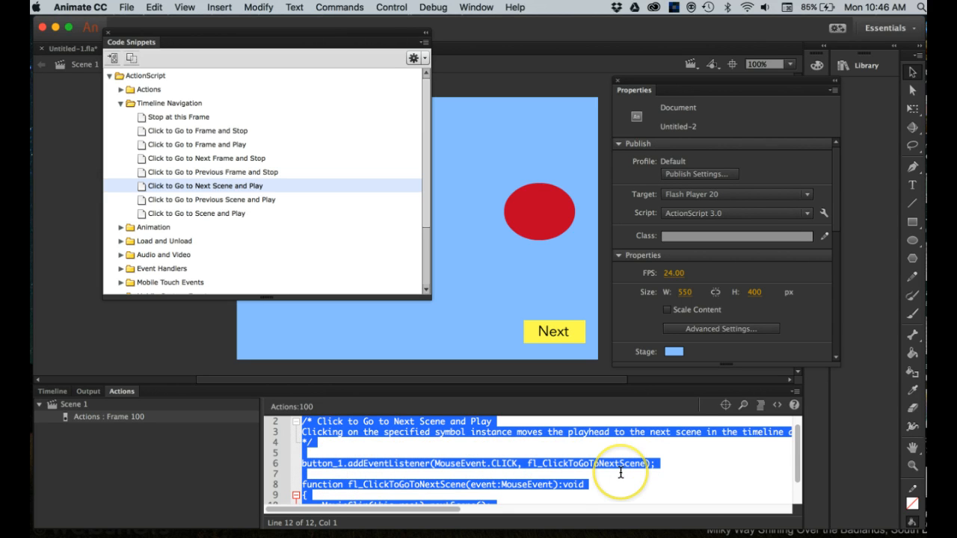
pyautogui.scroll(-2, 620, 472)
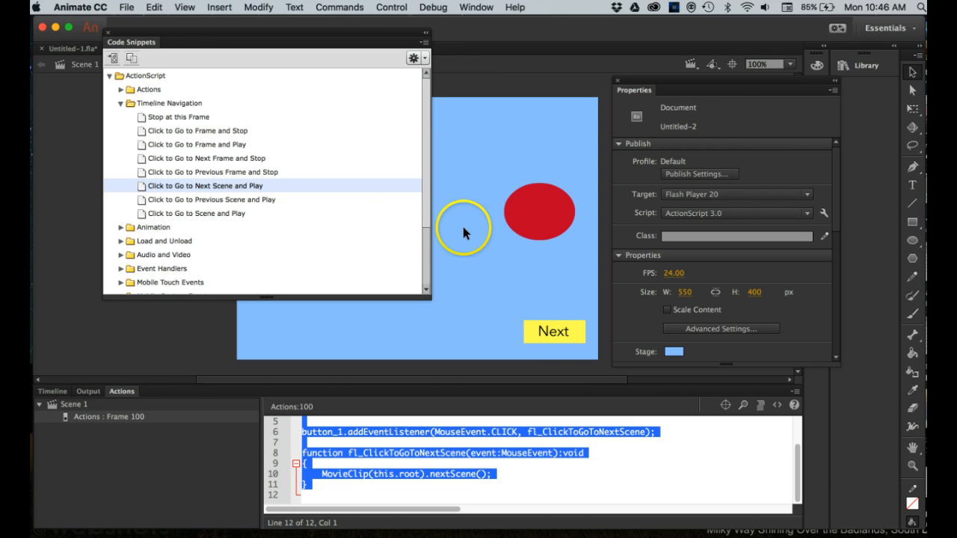
pyautogui.click(499, 58)
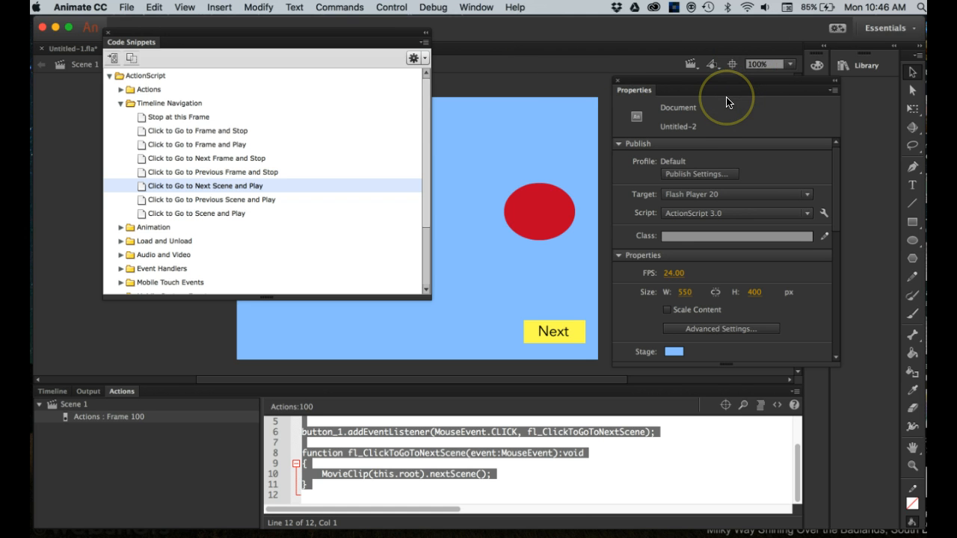
# Step: Switch to Scene 2 and insert a keyframe at frame 100 on its Actions layer
pyautogui.click(695, 64)
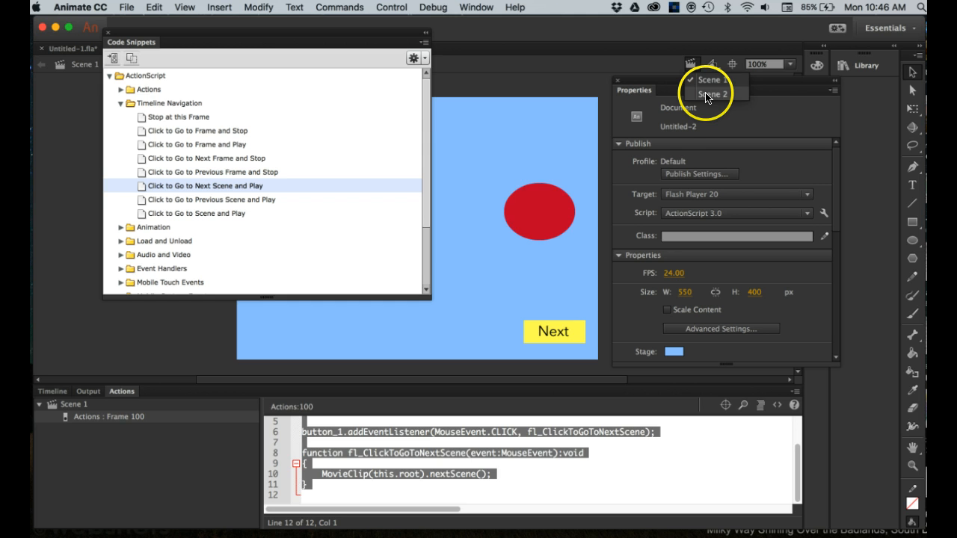
pyautogui.click(707, 95)
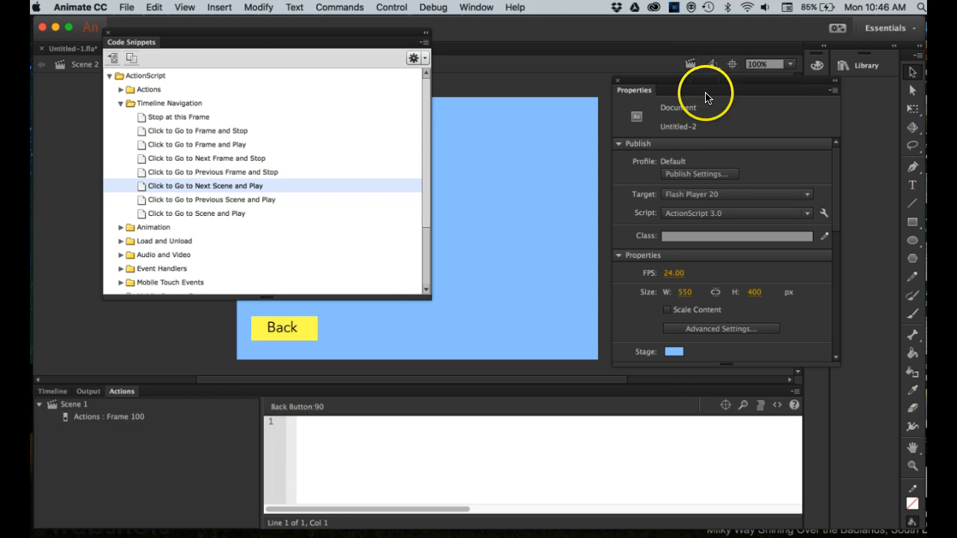
pyautogui.click(53, 393)
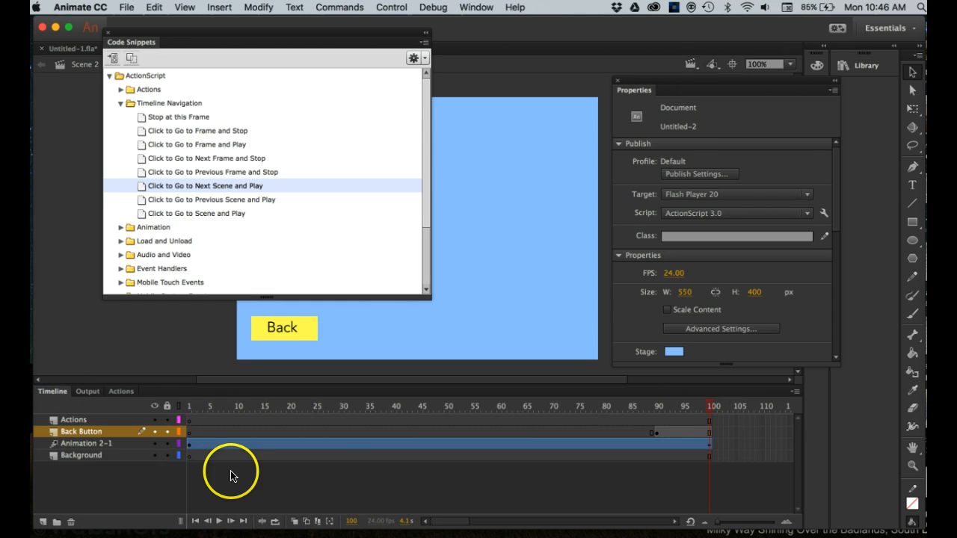
pyautogui.click(127, 419)
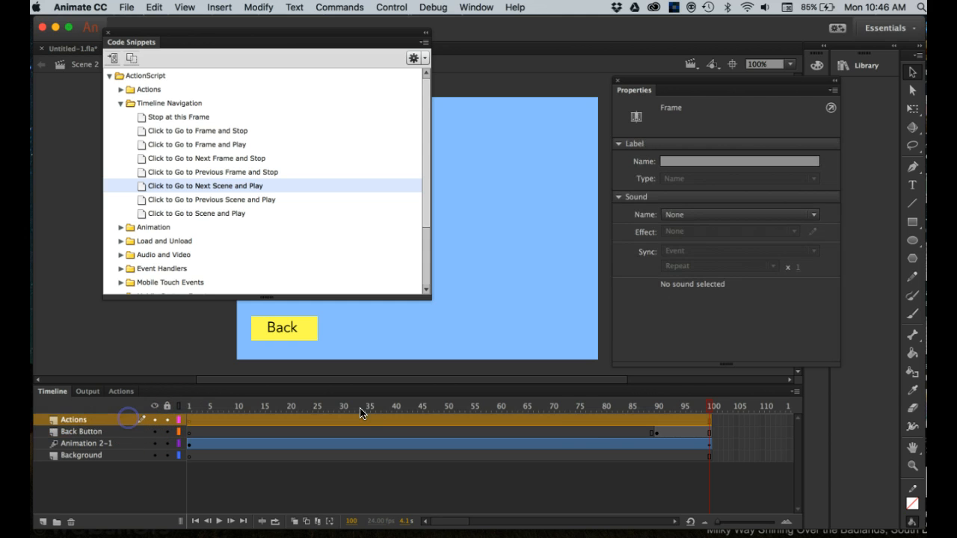
pyautogui.click(707, 419)
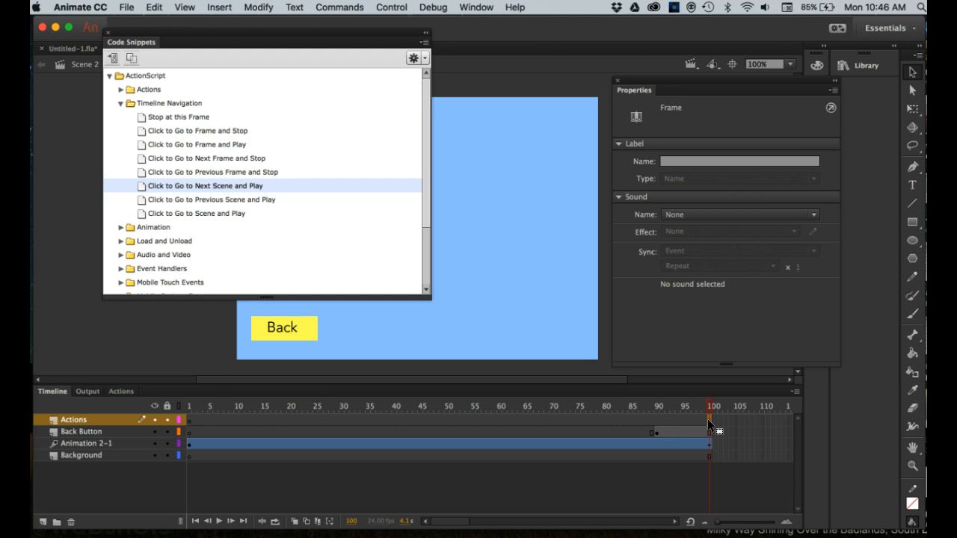
pyautogui.rightClick(707, 419)
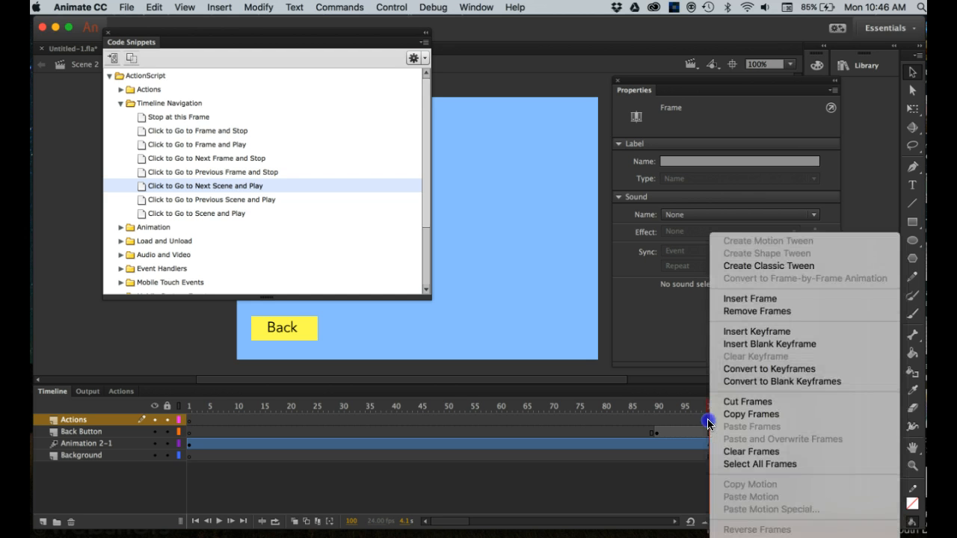
pyautogui.click(753, 336)
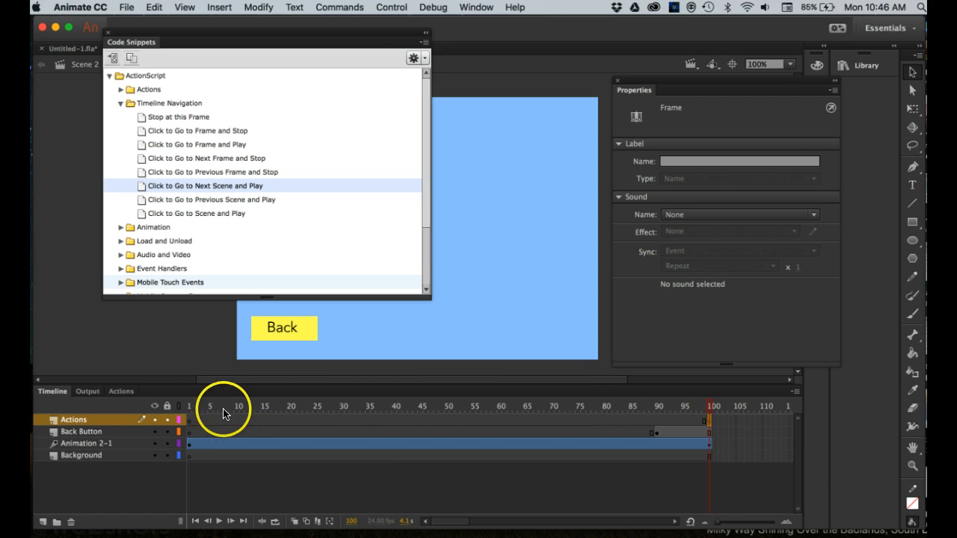
# Step: Add the script stop(); to frame 100 of the Actions layer in Scene 2
pyautogui.click(121, 392)
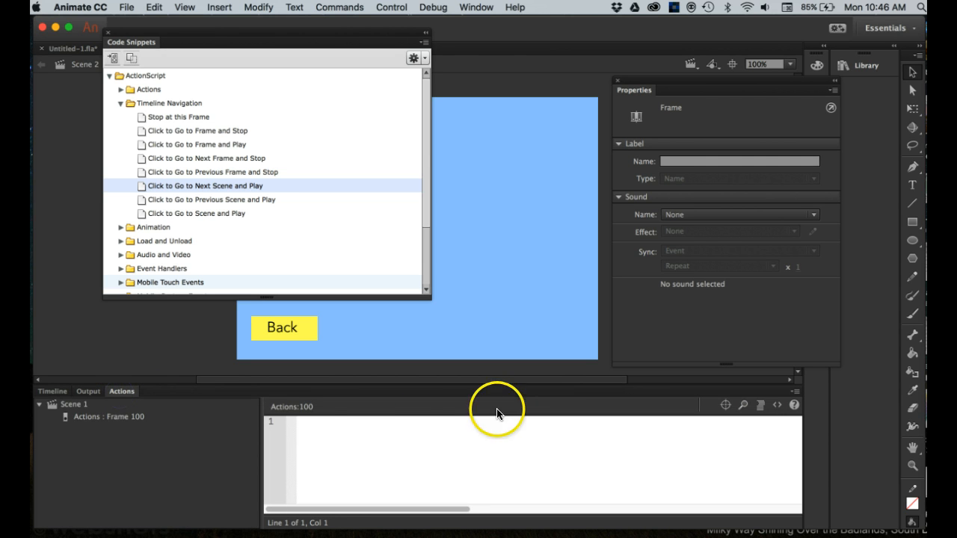
pyautogui.click(311, 429)
pyautogui.write('s')
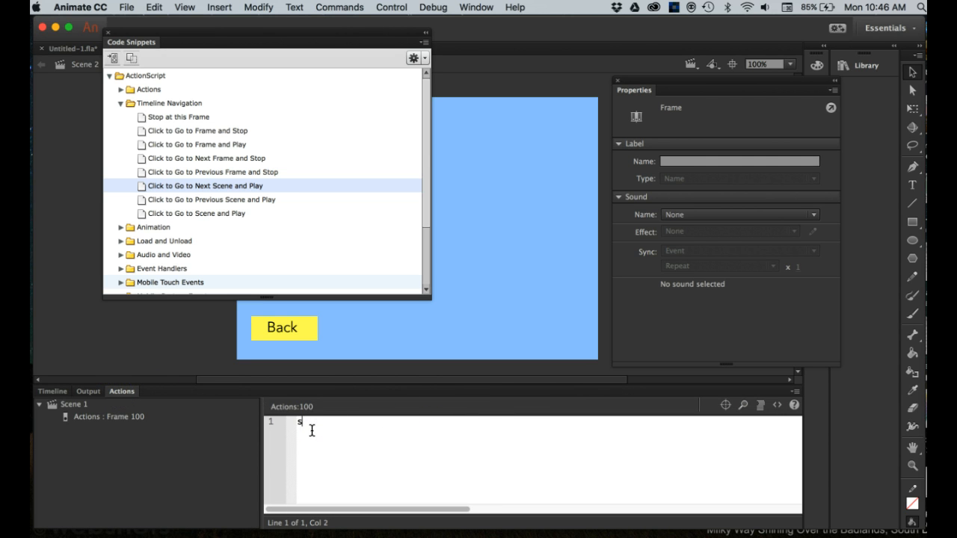
pyautogui.write('top();')
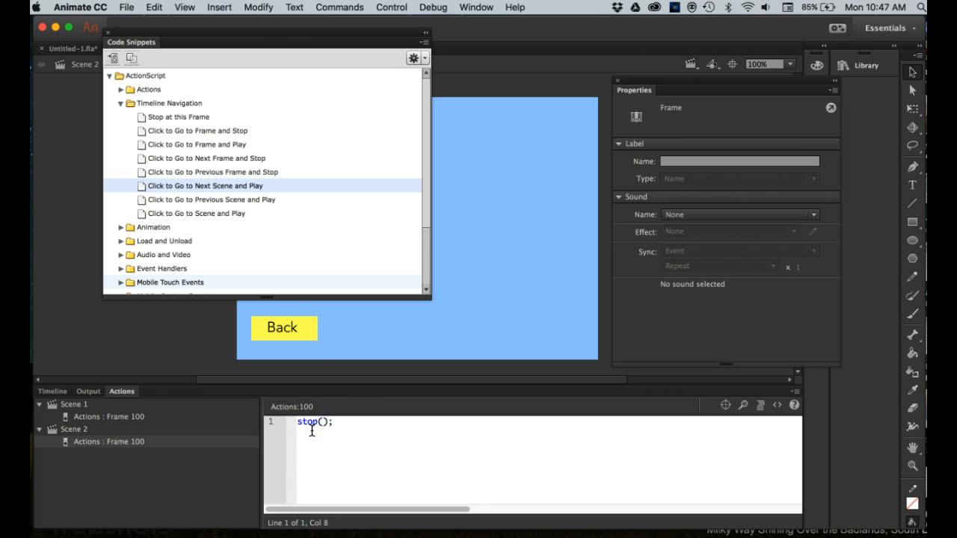
# Step: Apply the "Click to Go to Previous Scene and Play" snippet to the Back button, accept an automatic instance name, and close the Code Snippets
pyautogui.click(284, 331)
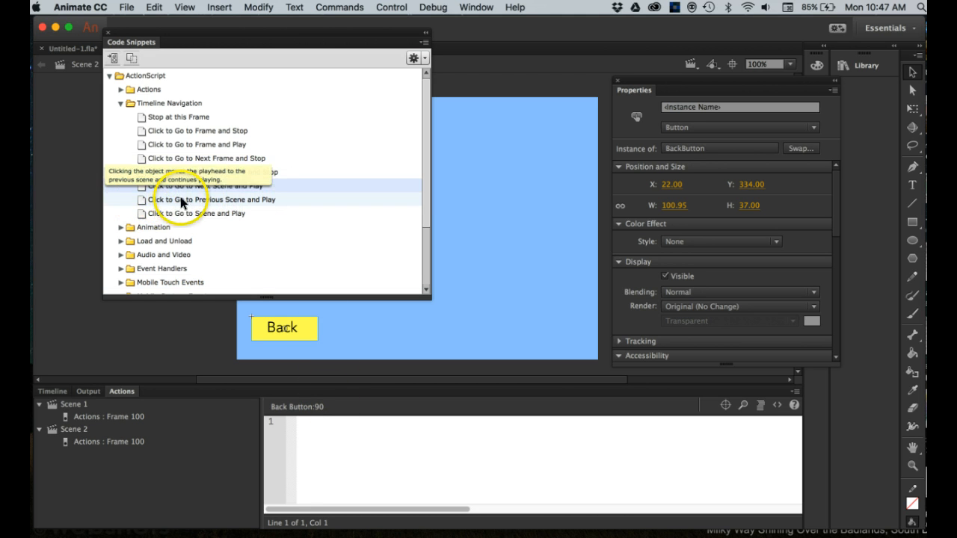
pyautogui.click(137, 199)
pyautogui.doubleClick(139, 200)
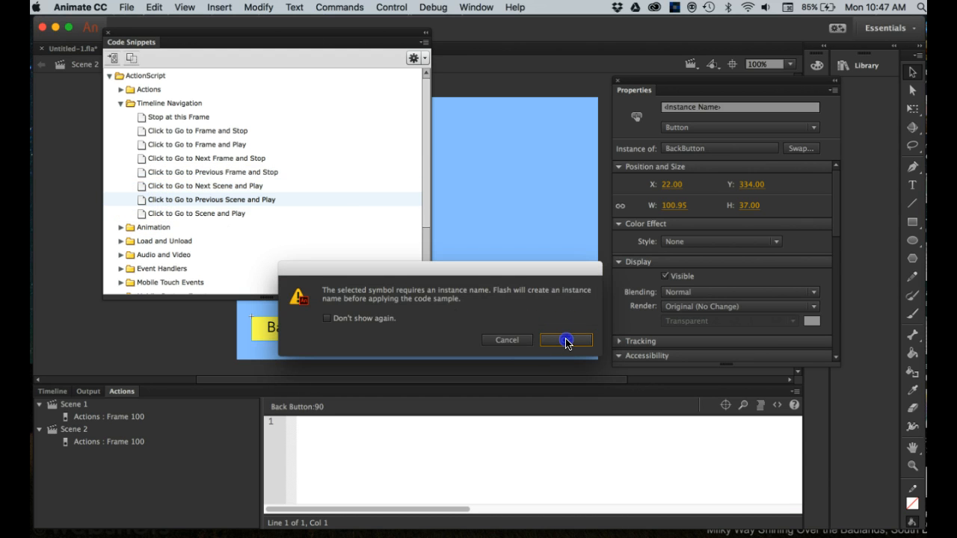
pyautogui.click(564, 342)
pyautogui.scroll(2, 564, 420)
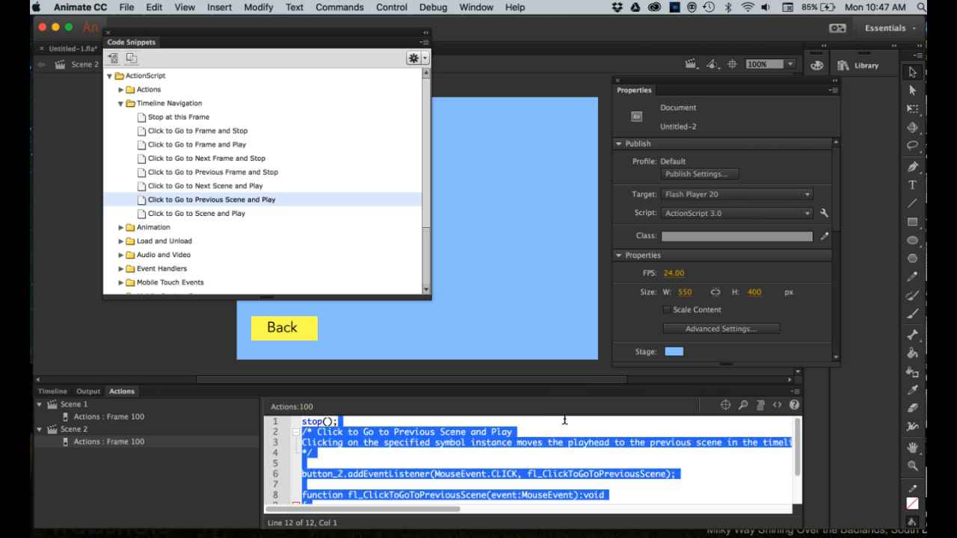
pyautogui.scroll(-2, 565, 420)
pyautogui.scroll(2, 564, 420)
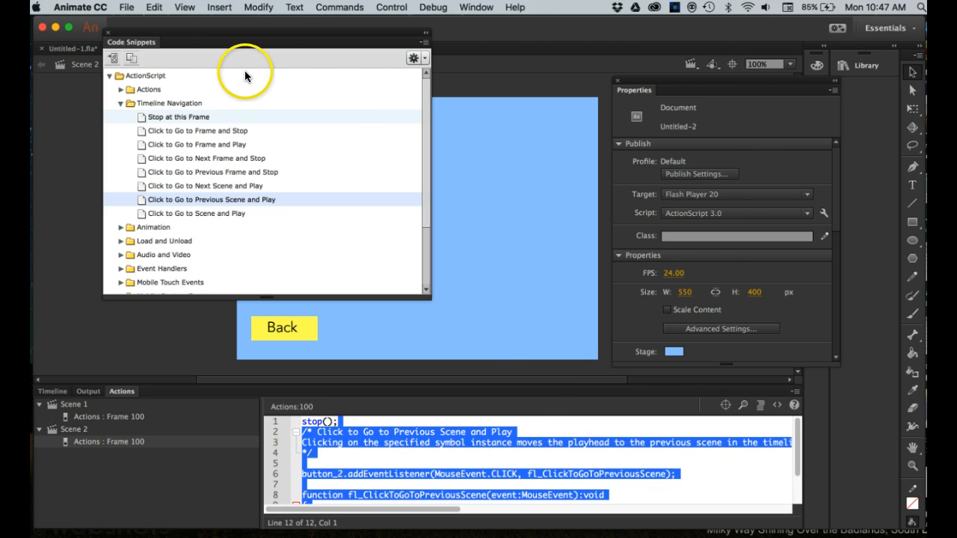
pyautogui.click(107, 35)
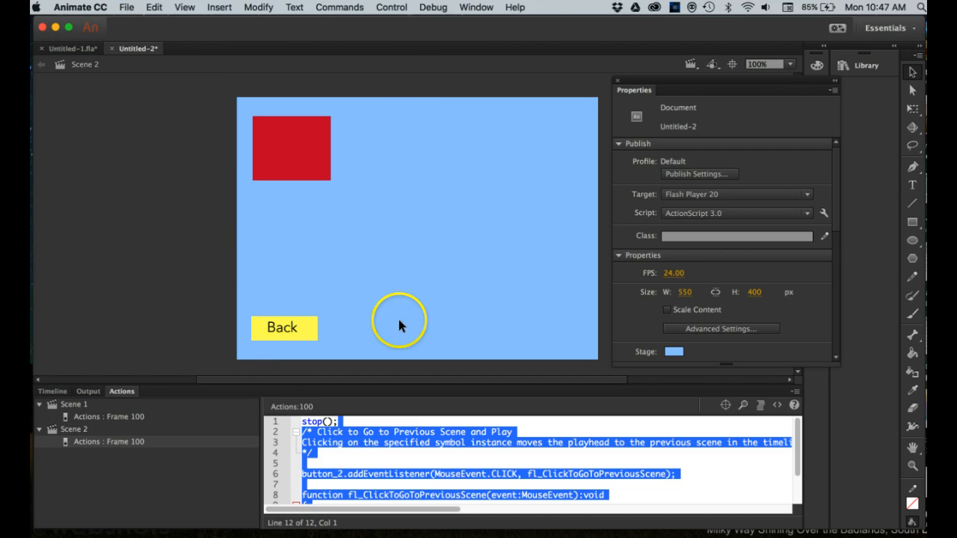
# Step: Test the movie in Animate from the timeline, try the Next and Back buttons between the scenes, and close the preview
pyautogui.click(53, 391)
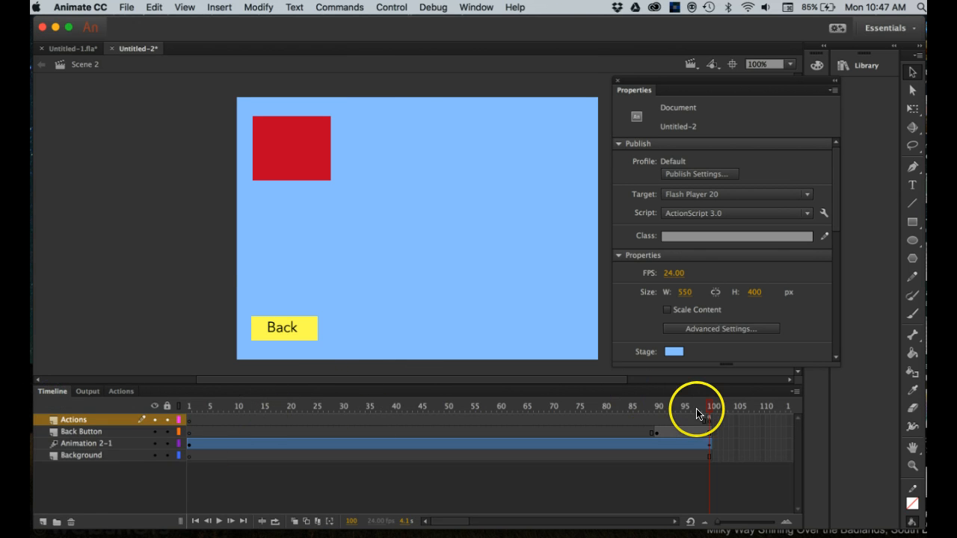
pyautogui.click(196, 435)
pyautogui.moveTo(196, 435); pyautogui.dragTo(176, 426)
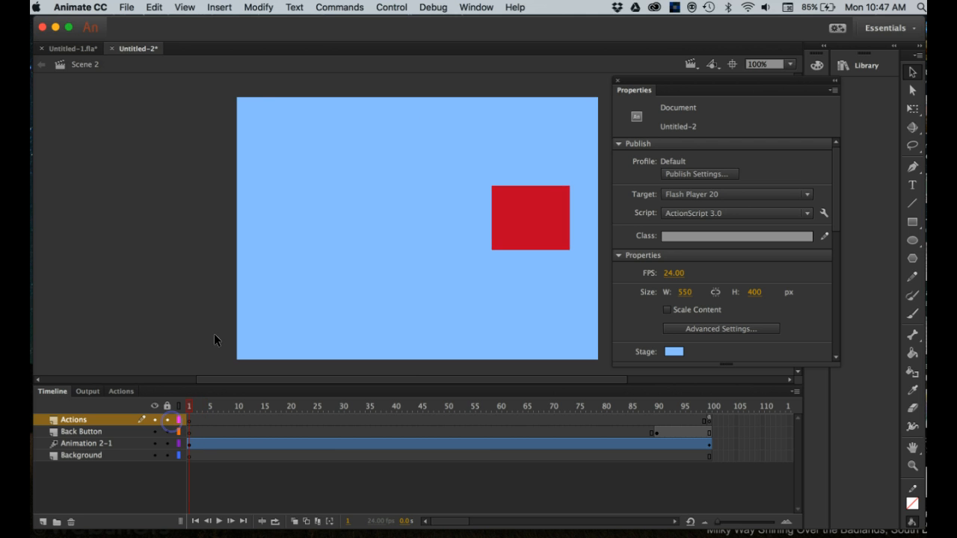
pyautogui.click(391, 8)
pyautogui.moveTo(410, 116)
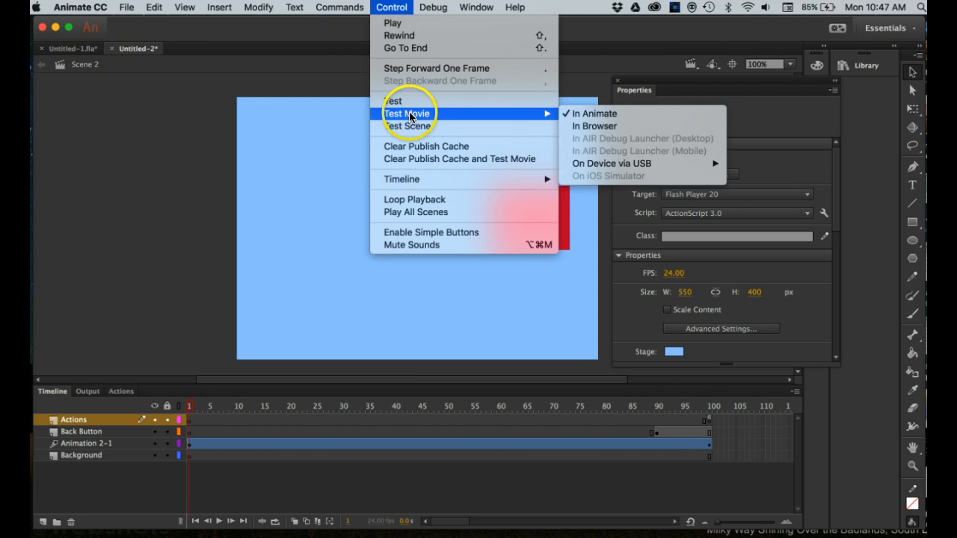
pyautogui.click(582, 114)
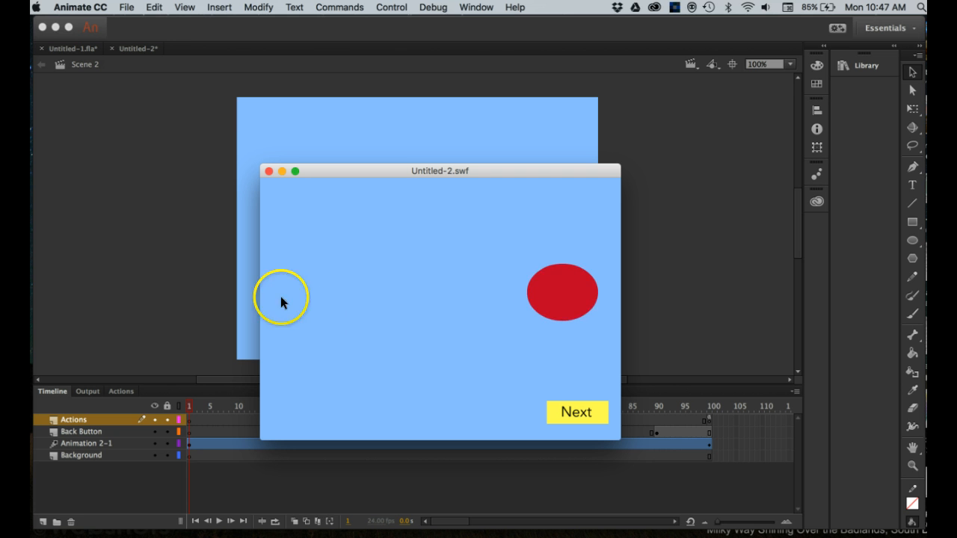
pyautogui.click(574, 411)
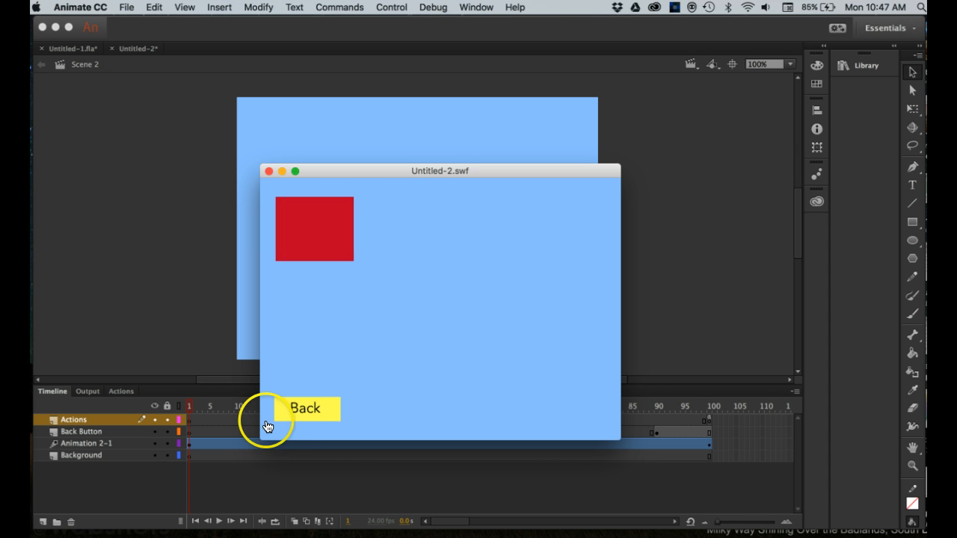
pyautogui.click(302, 417)
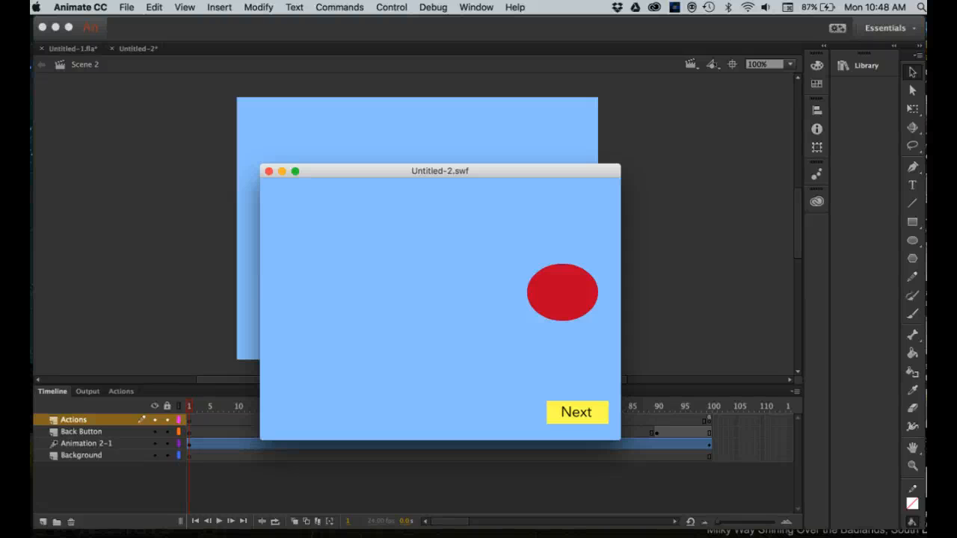
pyautogui.press('super+w')
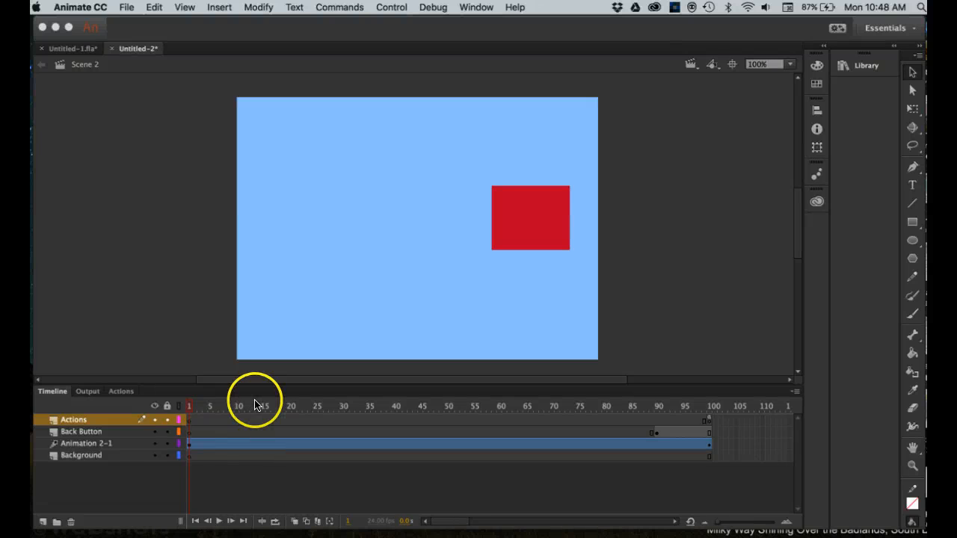
# Step: Inspect frames 1 and 100 of the Actions layer in Scene 2
pyautogui.click(189, 420)
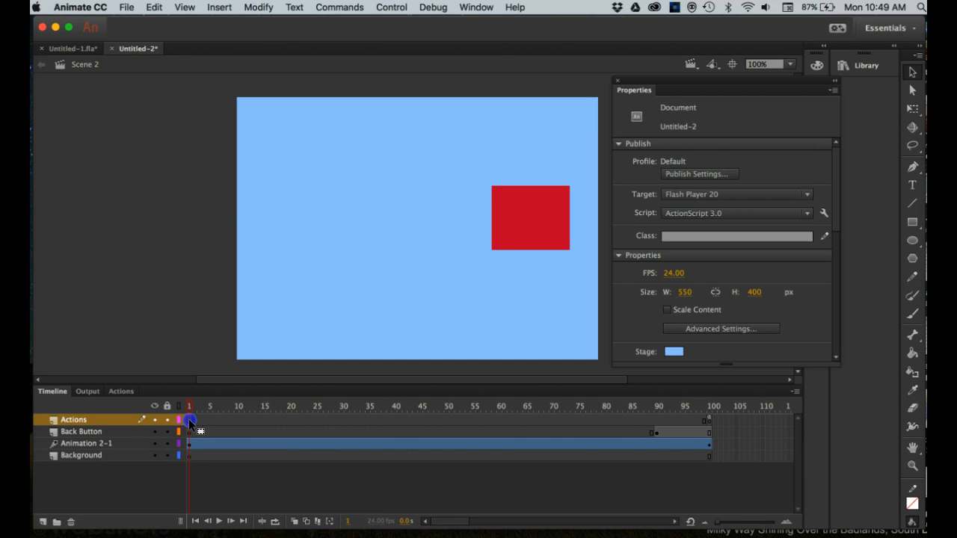
pyautogui.doubleClick(189, 420)
pyautogui.click(188, 420)
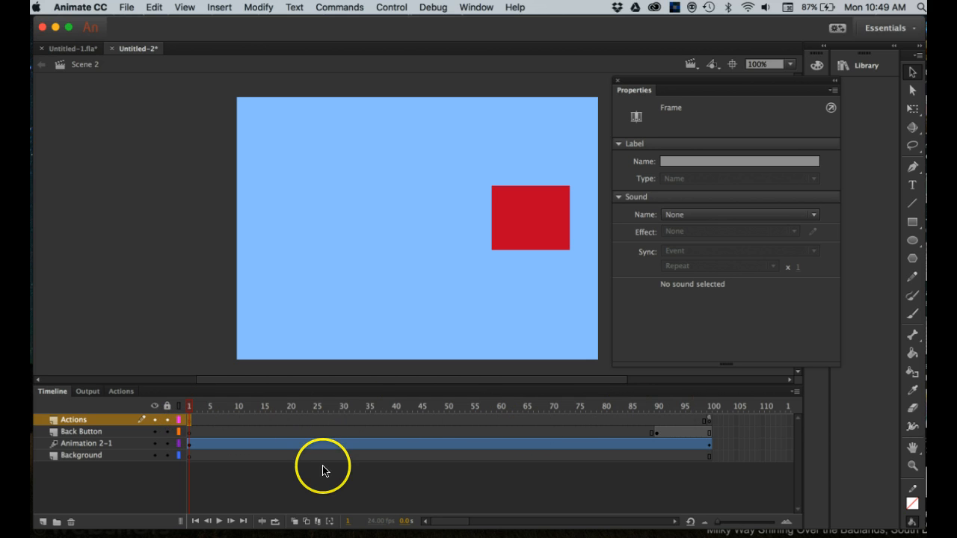
pyautogui.click(709, 420)
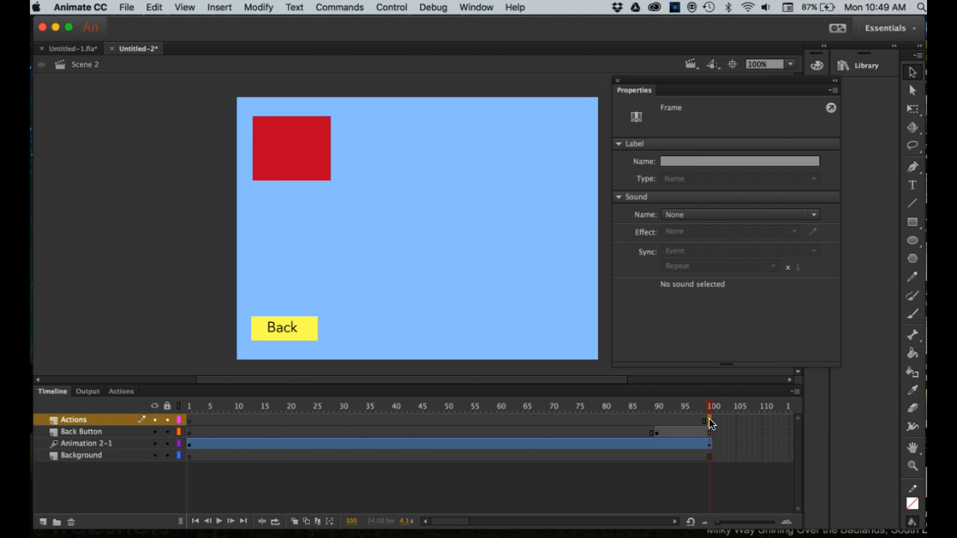
pyautogui.click(189, 420)
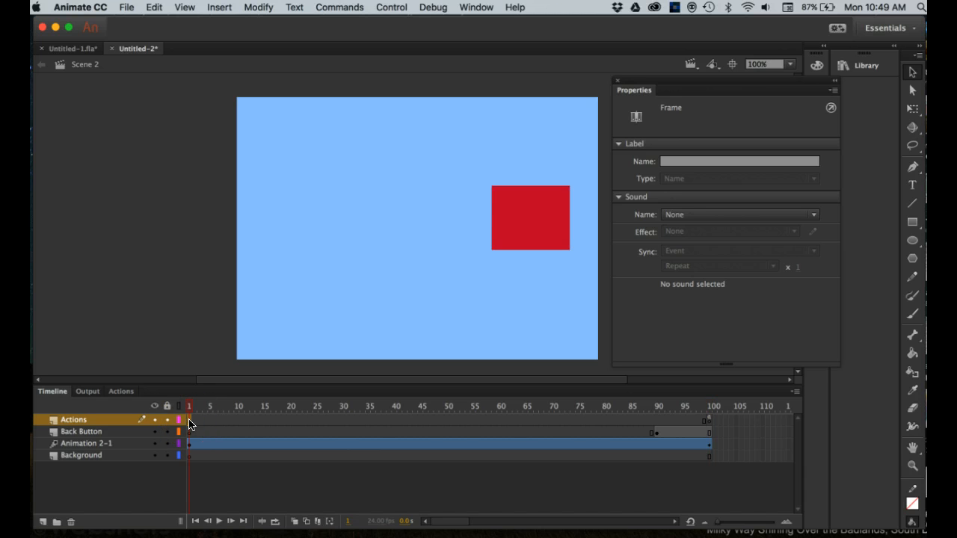